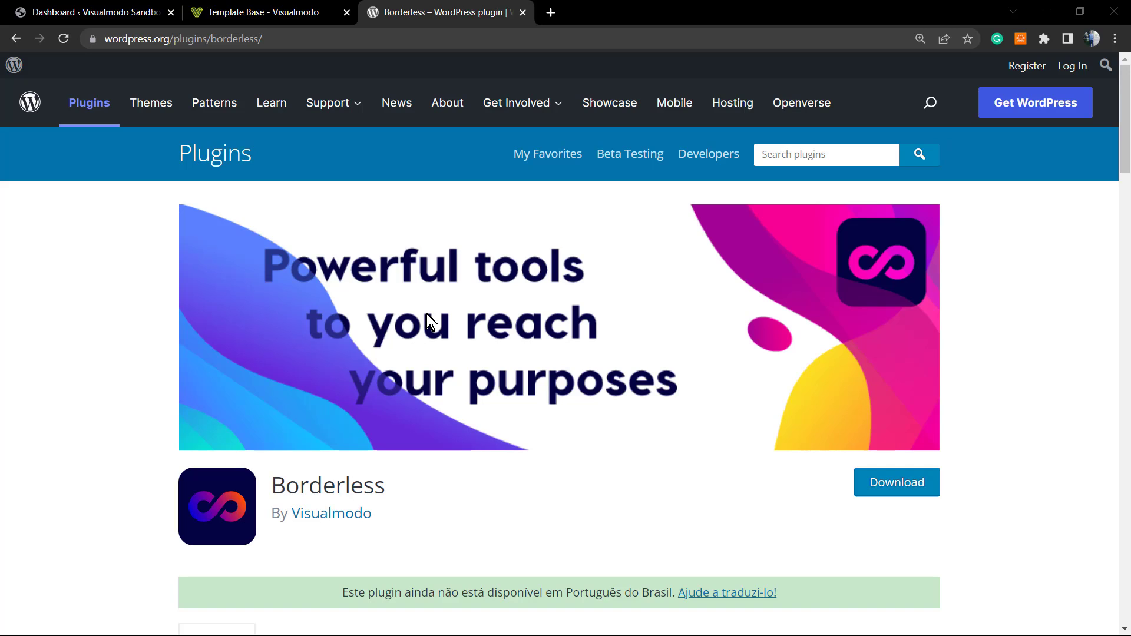
Switch to the Template Base demo page and scroll through its plugins section and element grid
scroll(427, 313, down, 1)
scroll(426, 313, down, 2)
scroll(426, 313, up, 3)
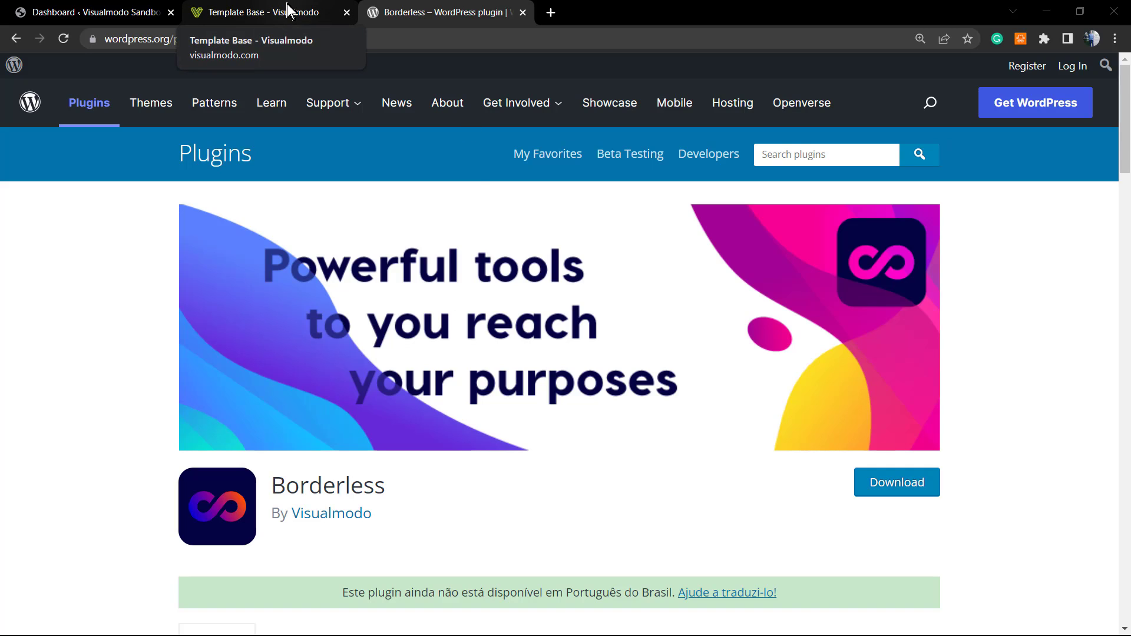
click(261, 17)
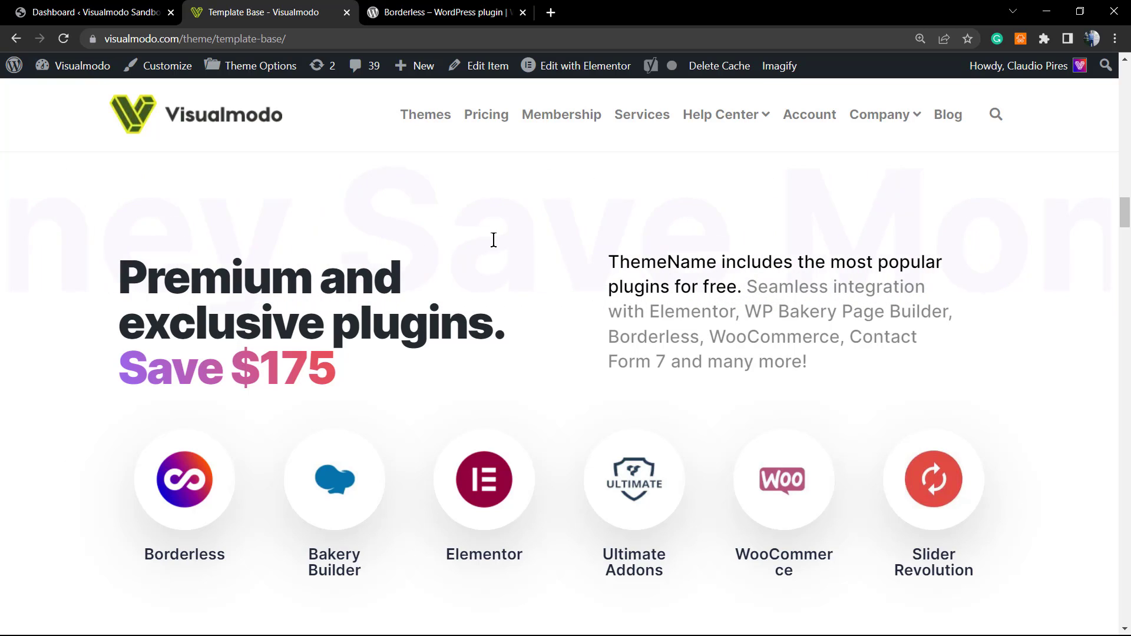
scroll(362, 255, down, 15)
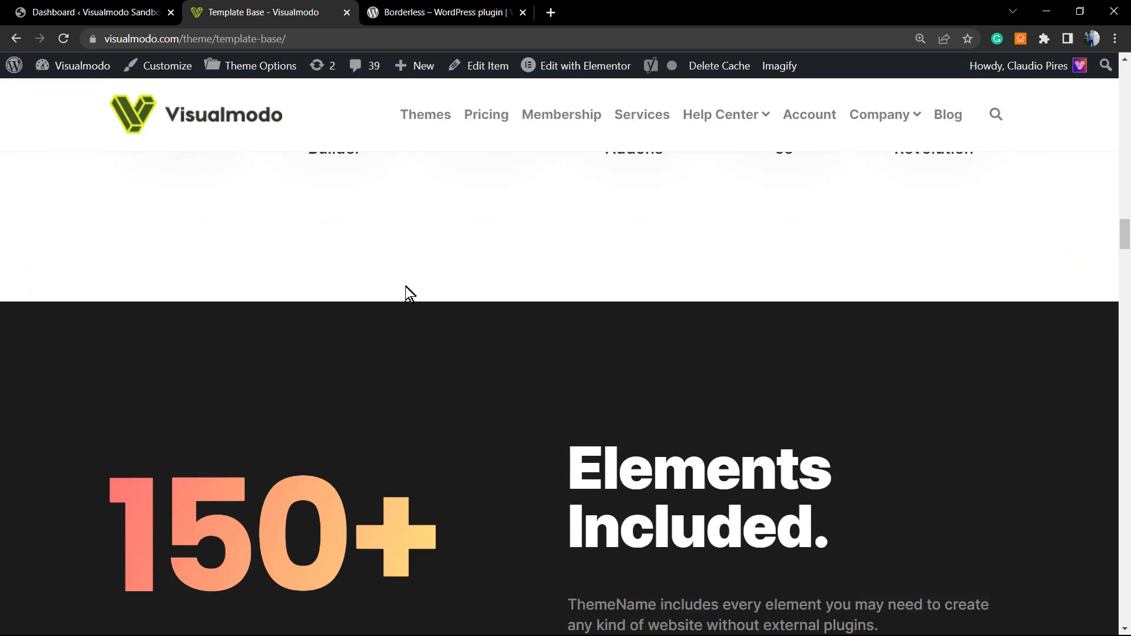
scroll(409, 302, up, 1)
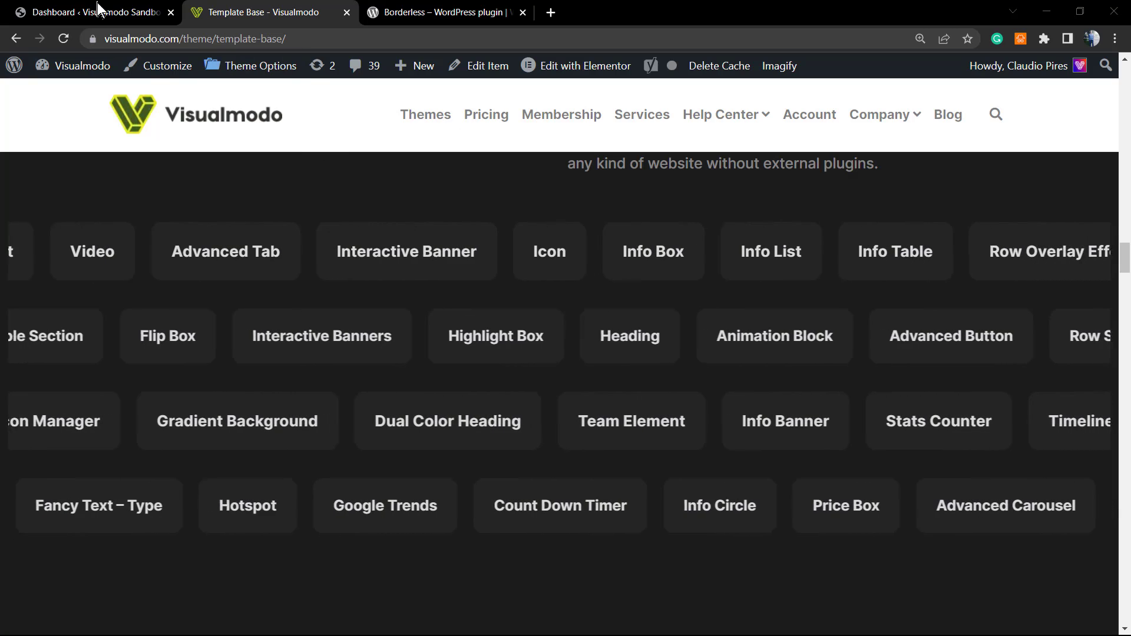
Go from the admin dashboard to the Add Plugins page
click(116, 14)
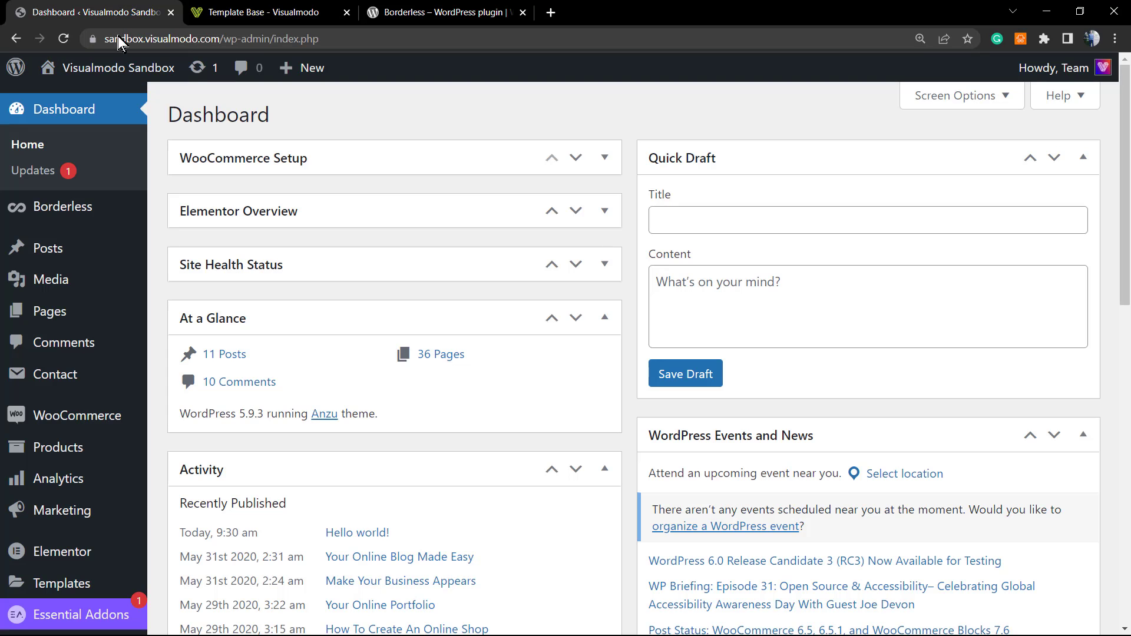
scroll(124, 412, down, 5)
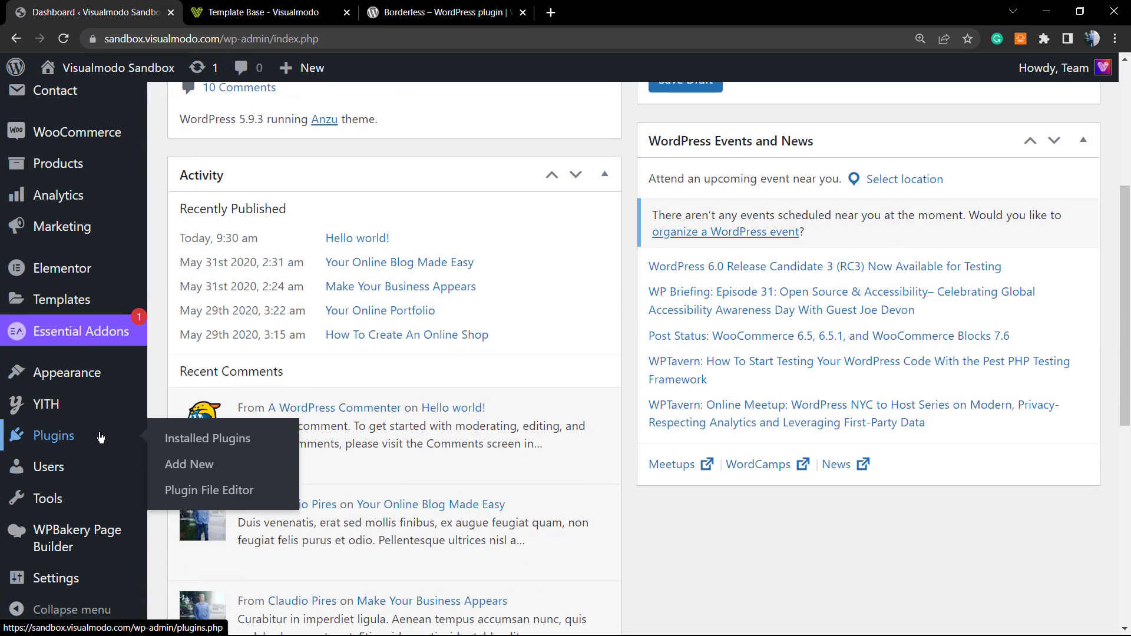
click(181, 467)
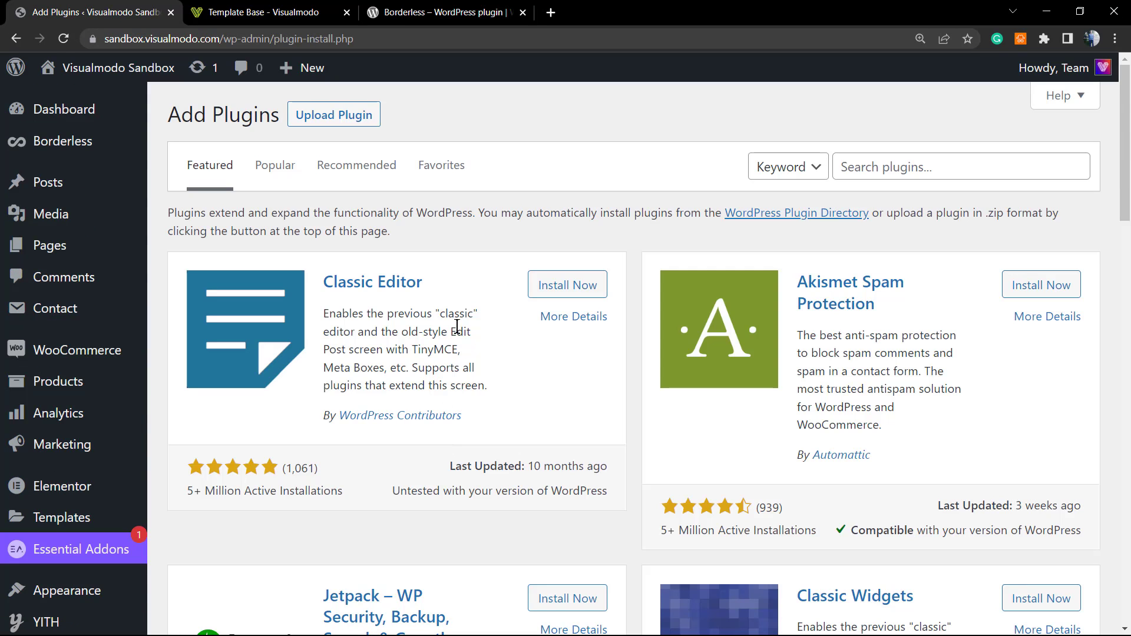
Search plugins for 'elementor', then replace the search term with 'borderless'
click(930, 170)
click(913, 162)
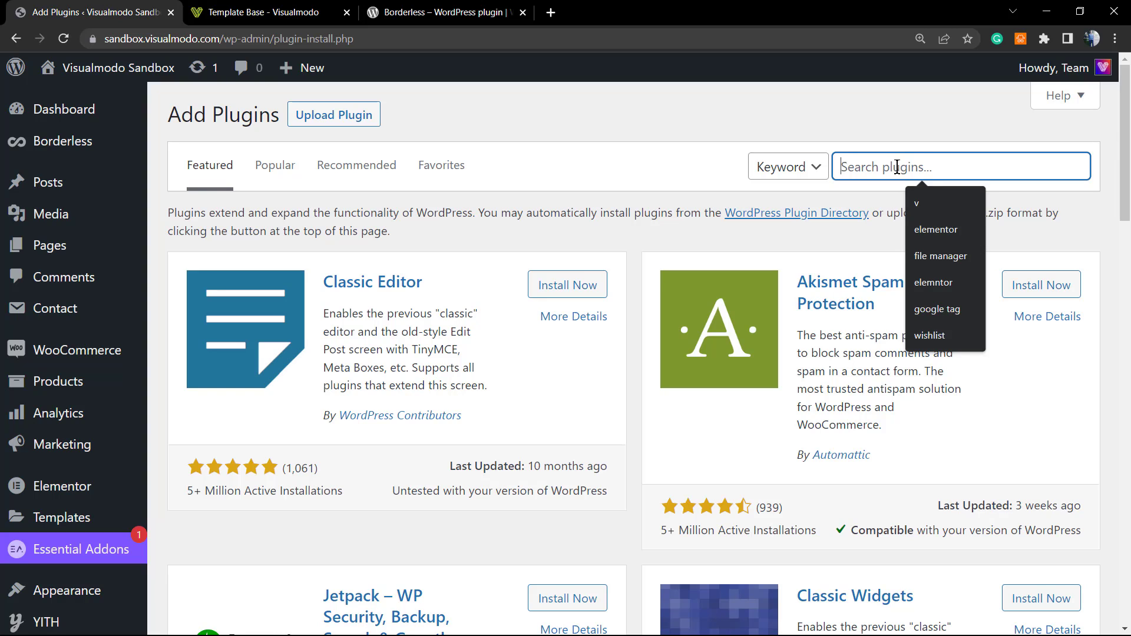
text(elemen)
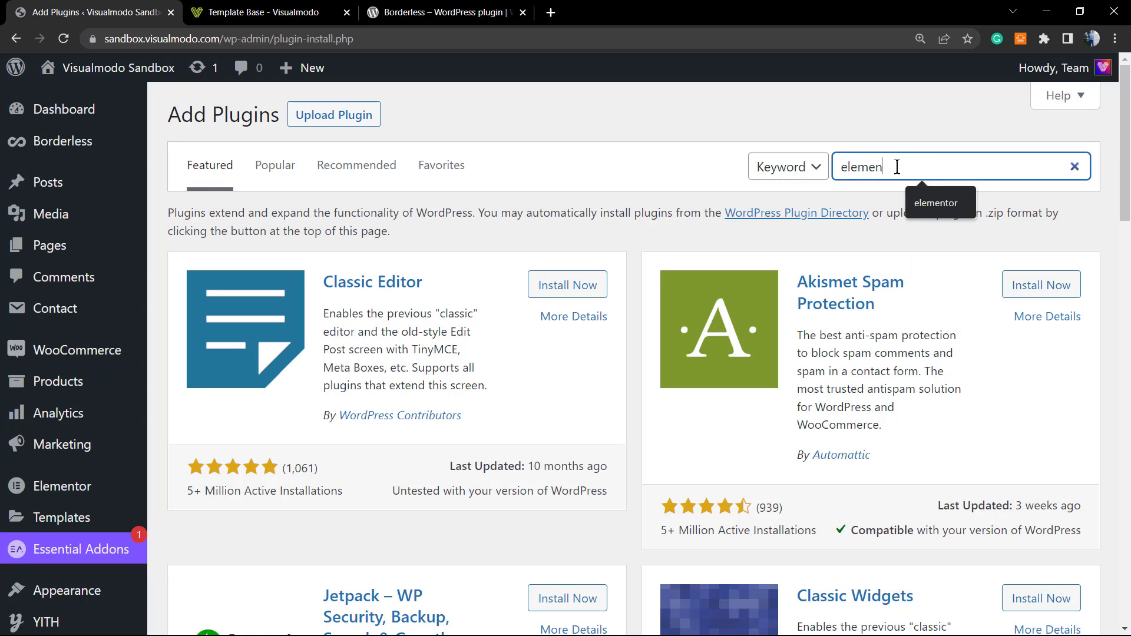
text(tor)
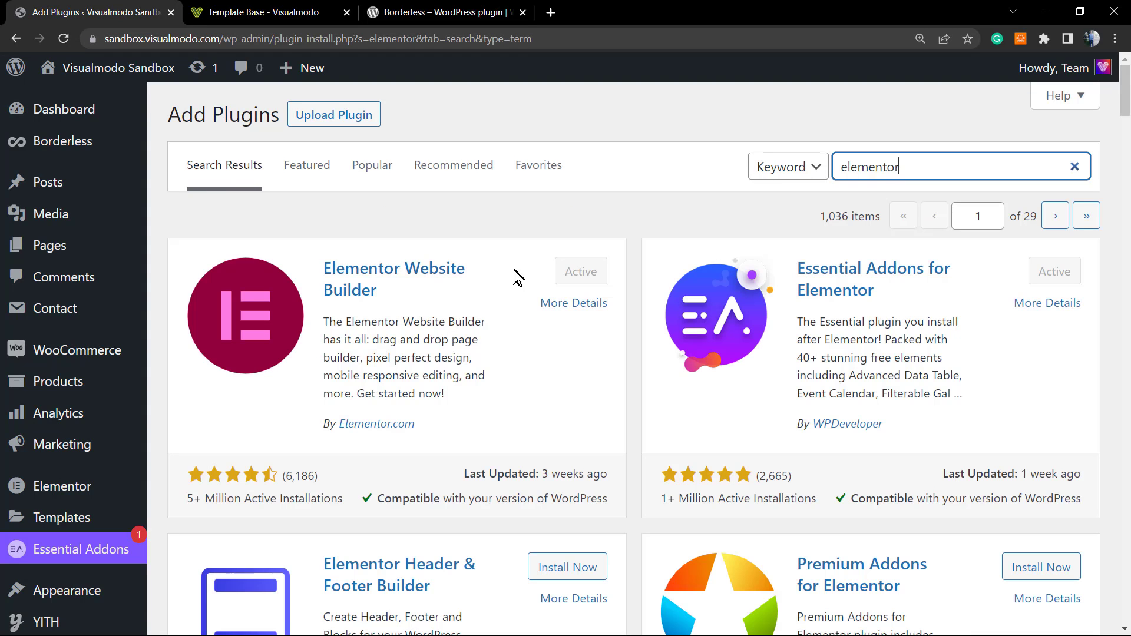
double_click(901, 166)
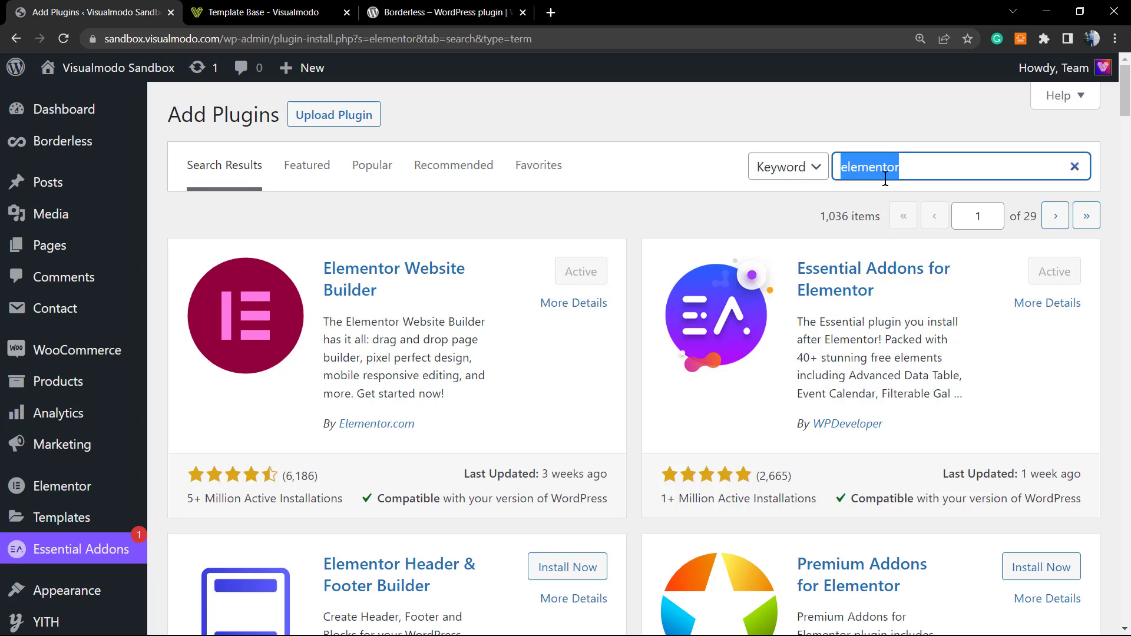
text(border)
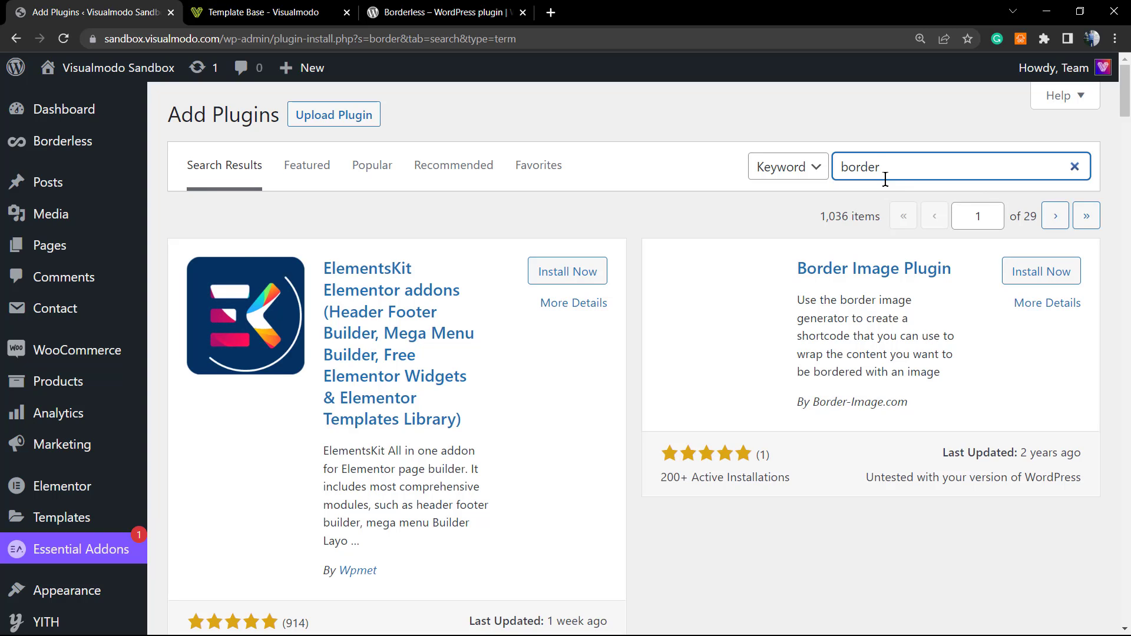
text(ess)
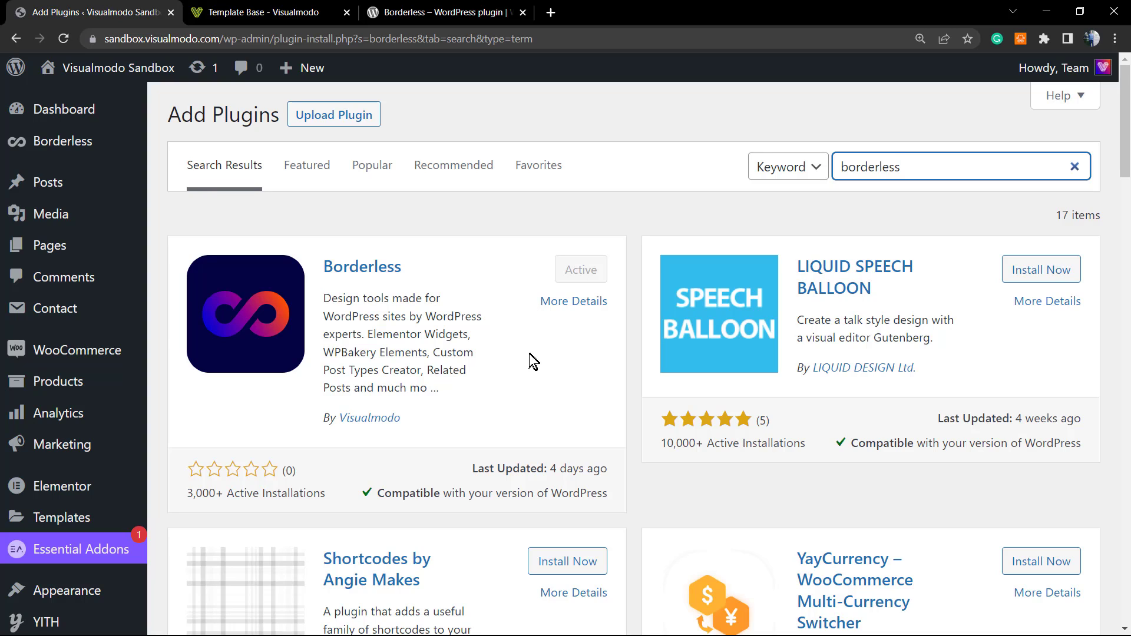
Scroll back through the Template Base demo page
click(224, 7)
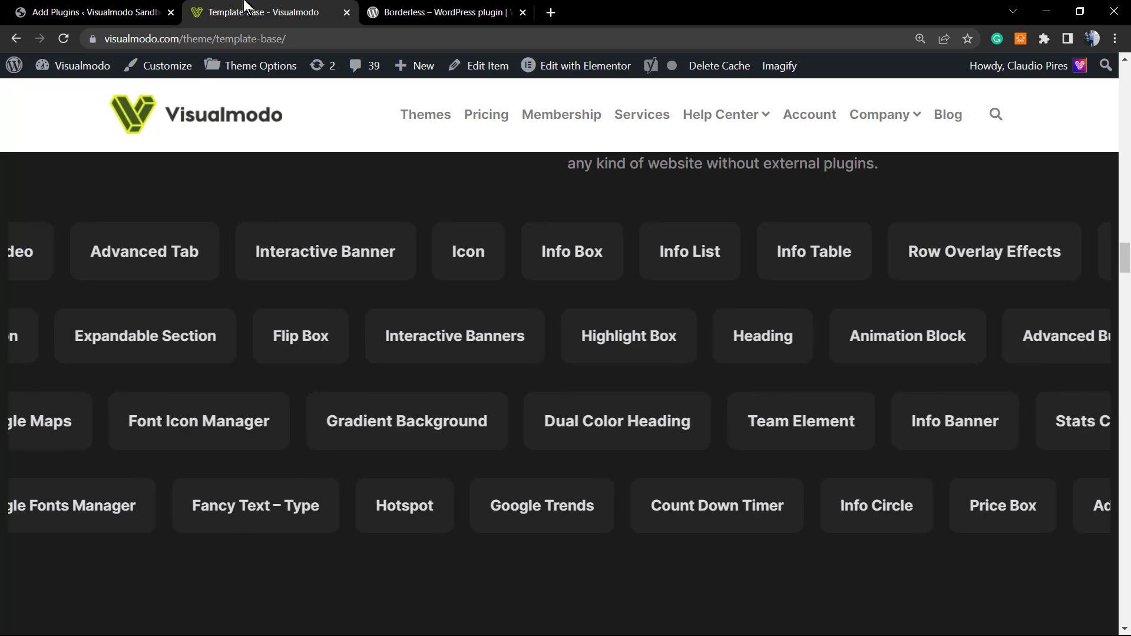
scroll(321, 388, up, 3)
scroll(331, 444, down, 1)
scroll(331, 444, up, 8)
scroll(331, 437, down, 7)
scroll(327, 457, down, 3)
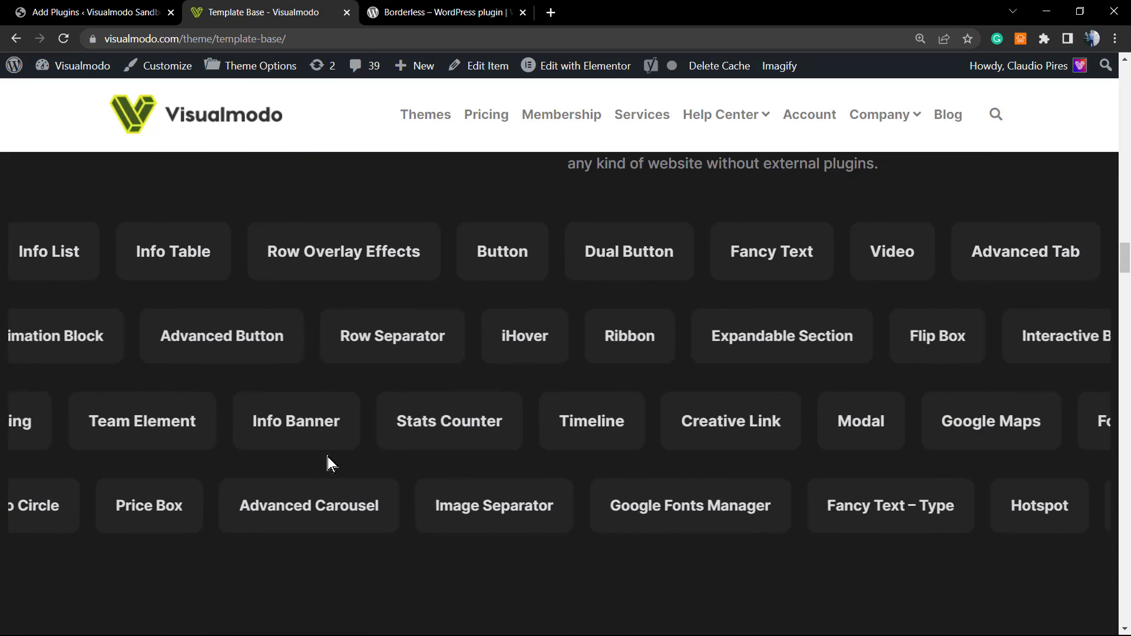
Return to admin, visit the Visualmodo Sandbox site, and scroll its home page to the footer
click(412, 23)
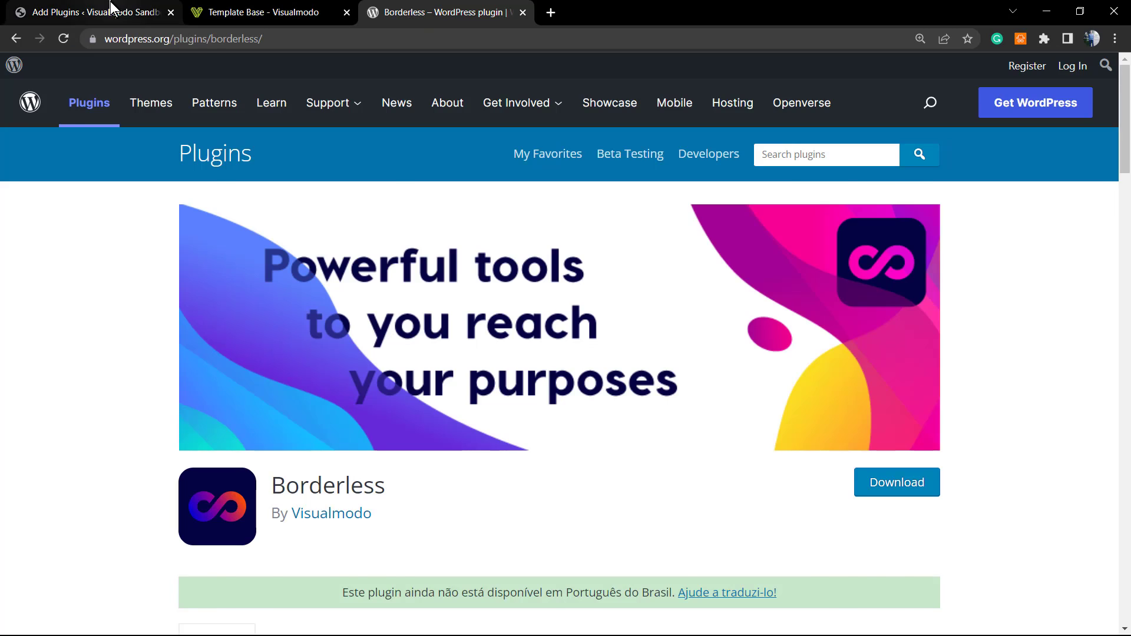
click(94, 12)
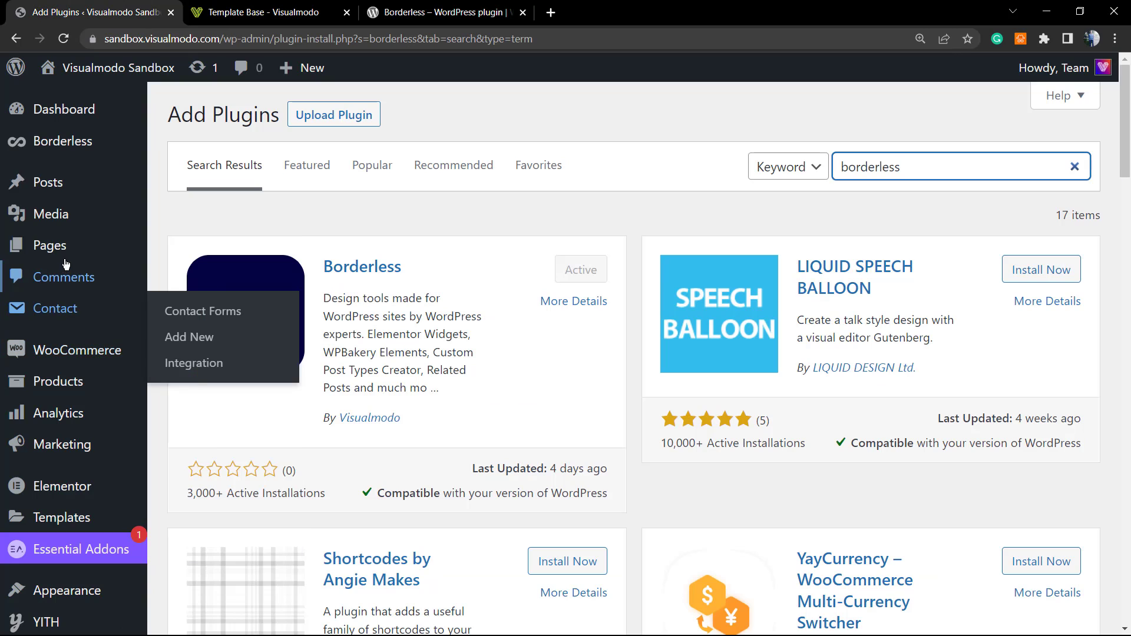
mouse_move(53, 247)
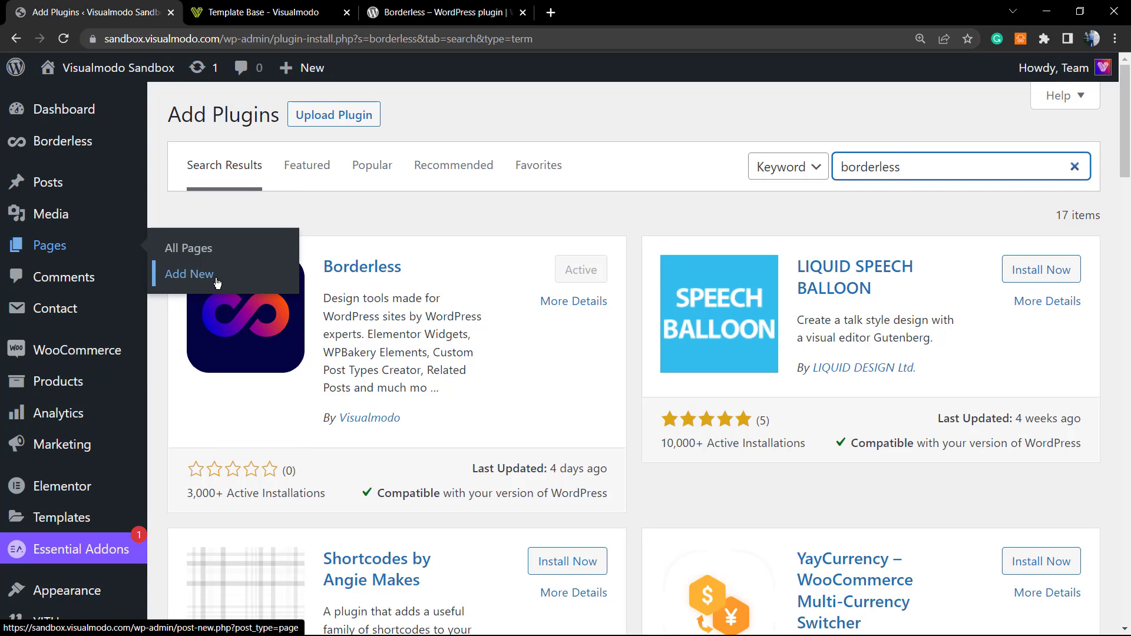
mouse_move(151, 75)
click(144, 101)
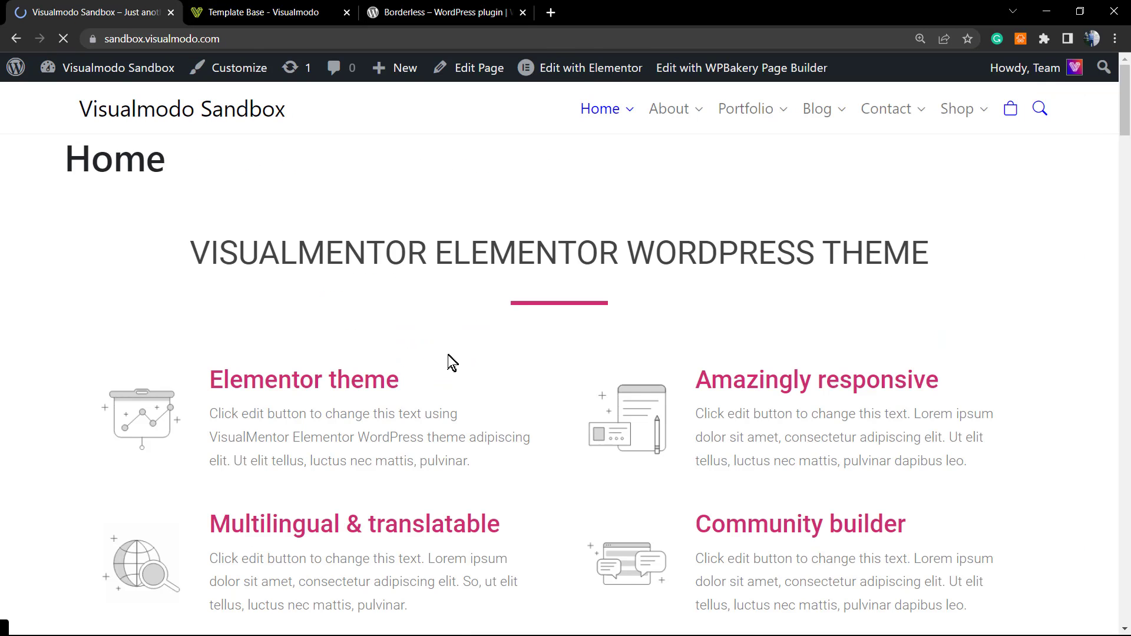
scroll(447, 365, down, 5)
scroll(447, 365, down, 15)
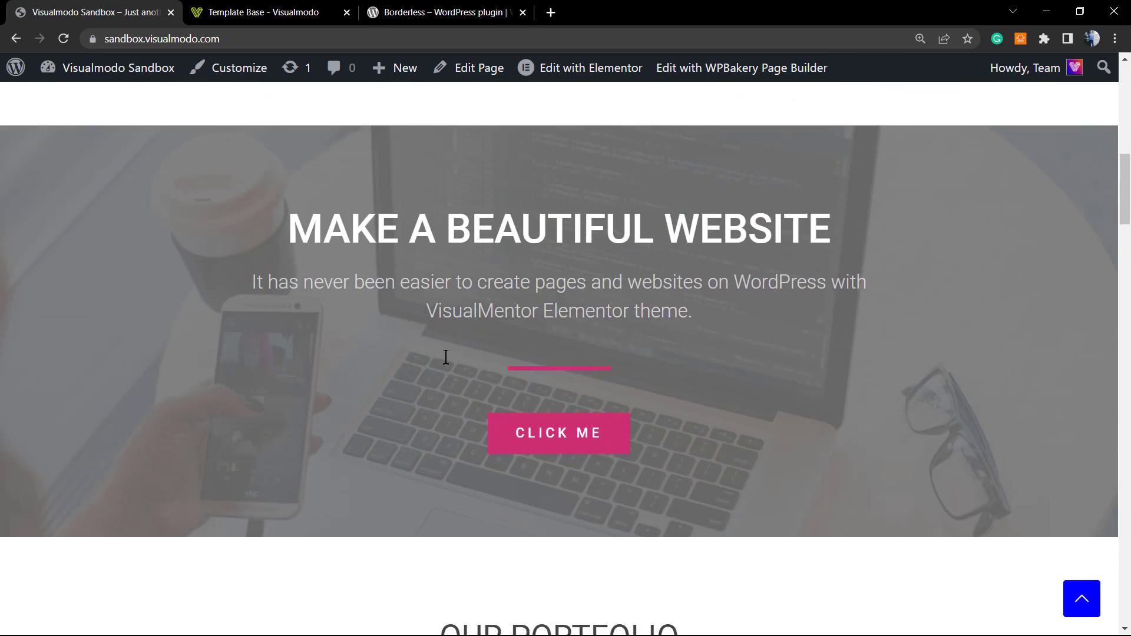
scroll(446, 357, down, 20)
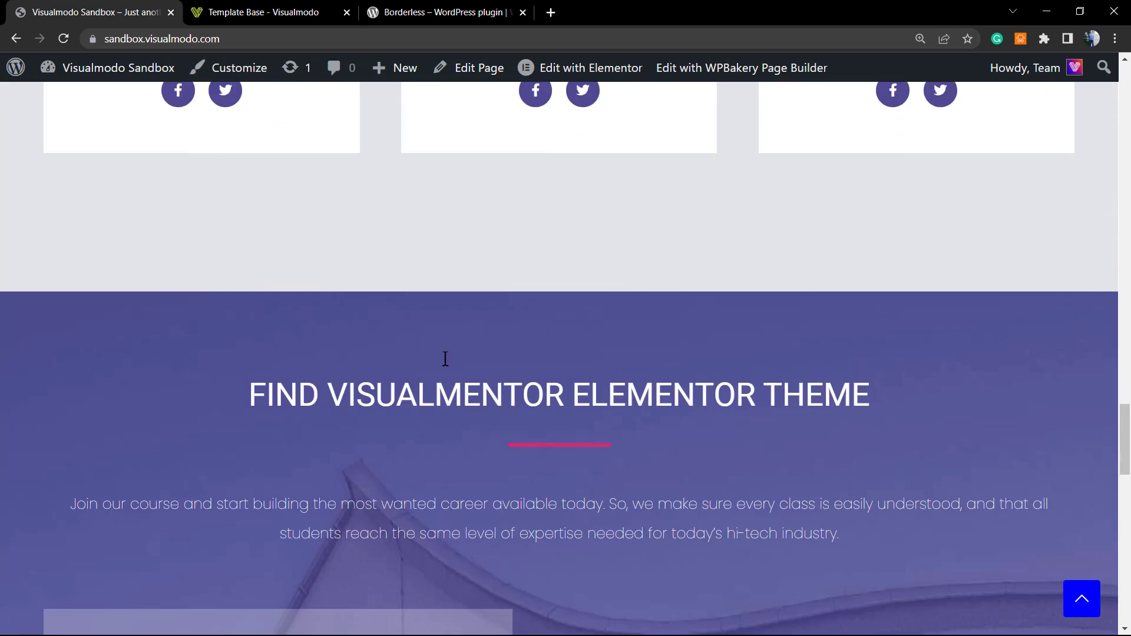
scroll(445, 359, down, 5)
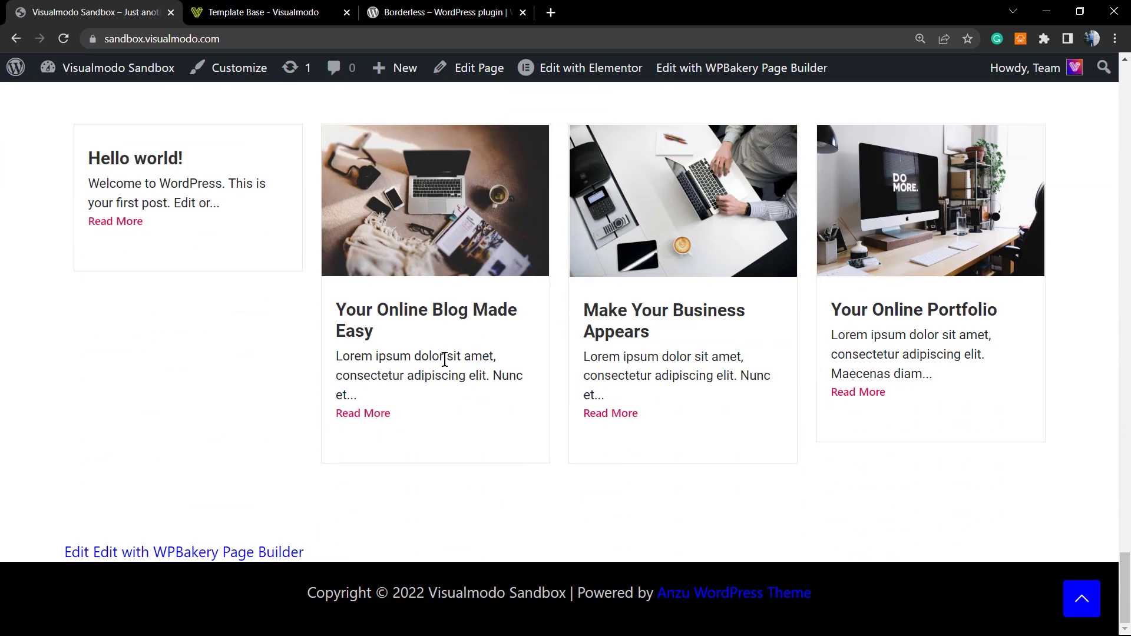
scroll(444, 360, up, 5)
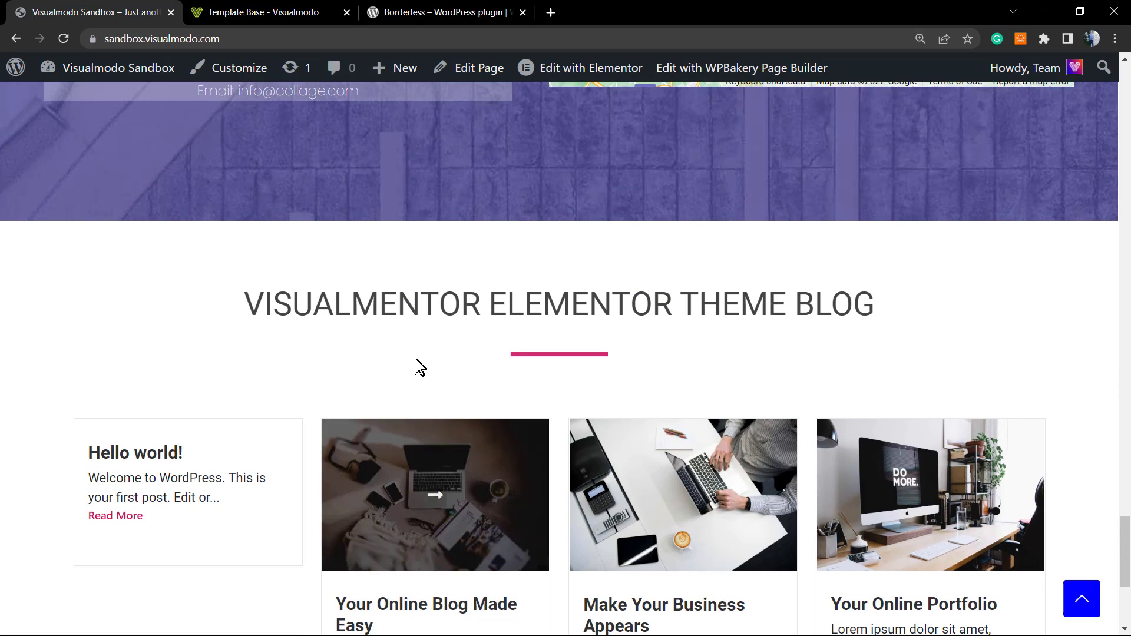
scroll(321, 218, up, 3)
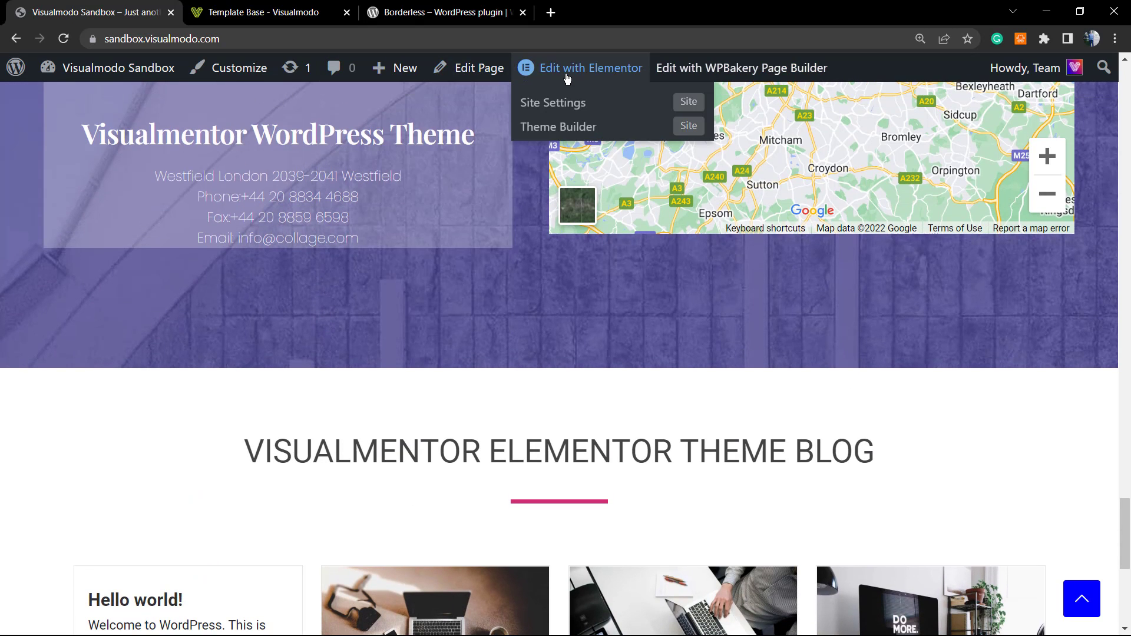
Open the Home page in Elementor and scroll to the empty 'Drag widget here' area above the footer
click(566, 76)
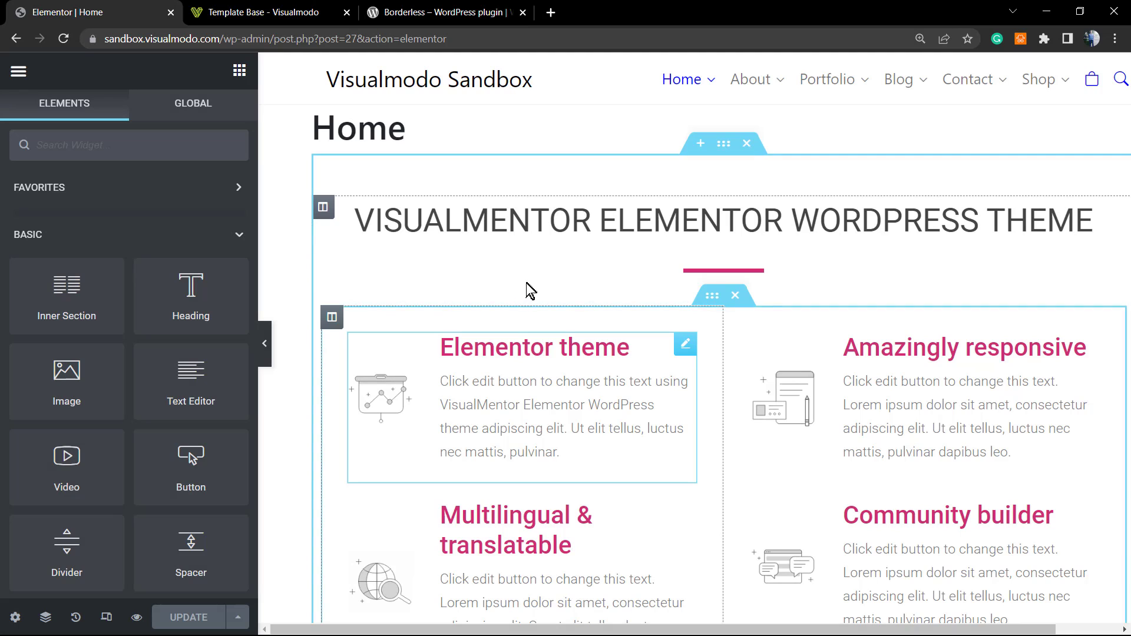
scroll(538, 285, down, 2)
scroll(556, 285, down, 9)
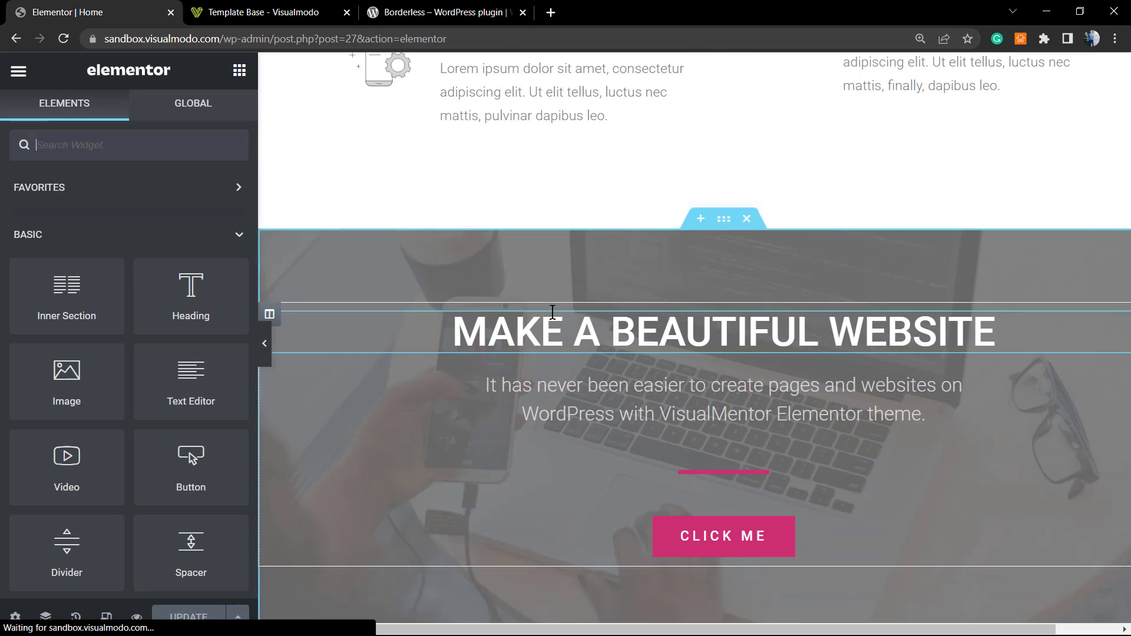
scroll(552, 313, up, 10)
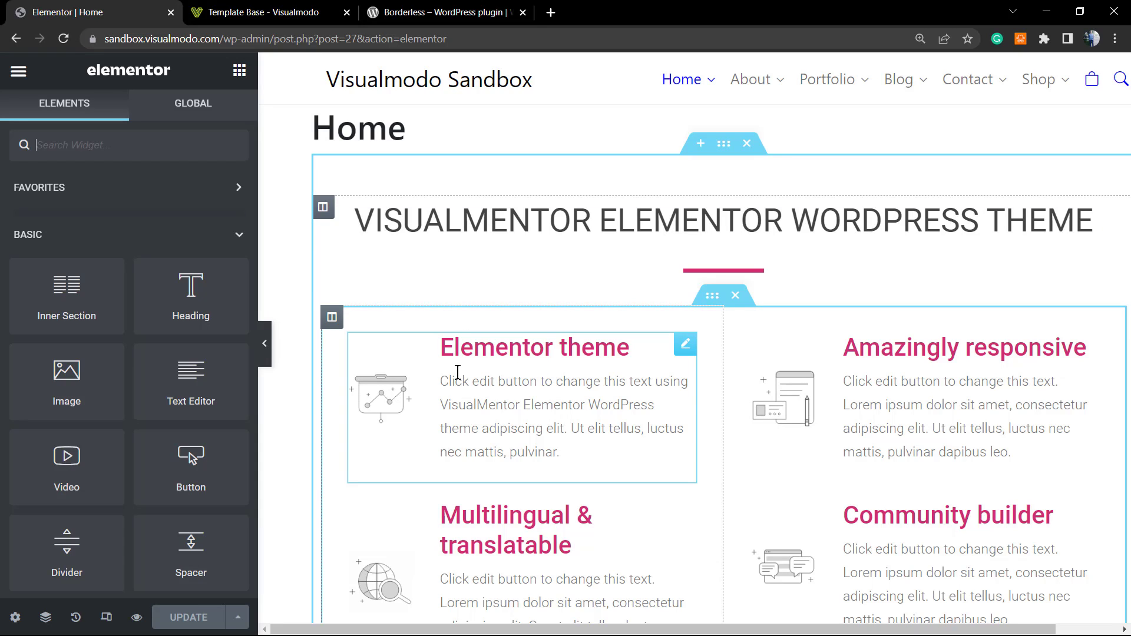
scroll(458, 369, down, 10)
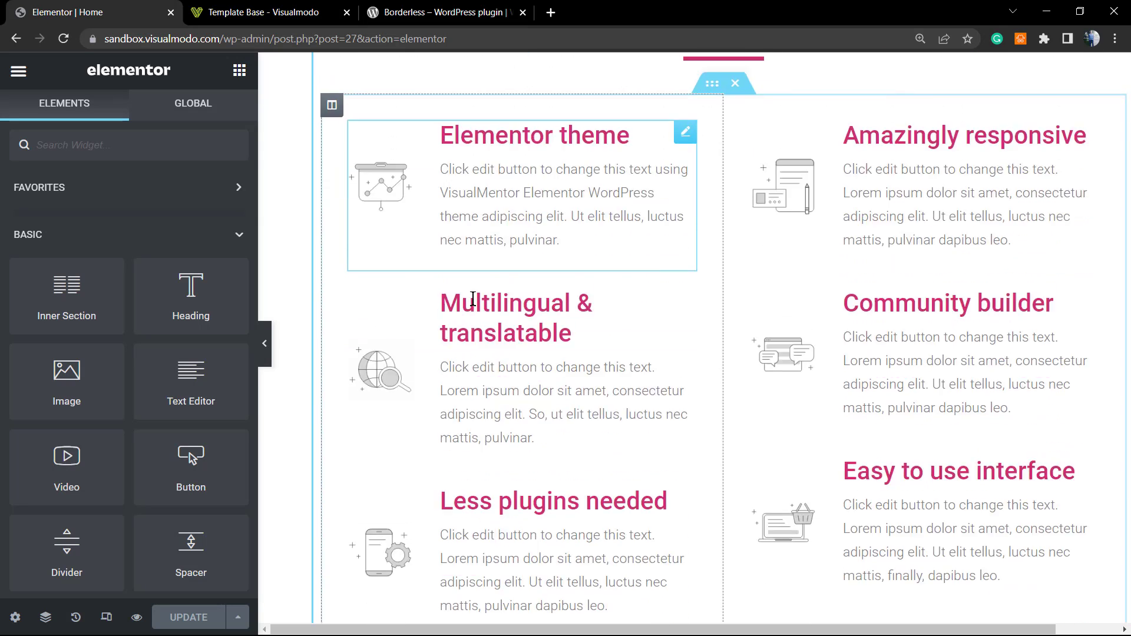
scroll(464, 329, down, 10)
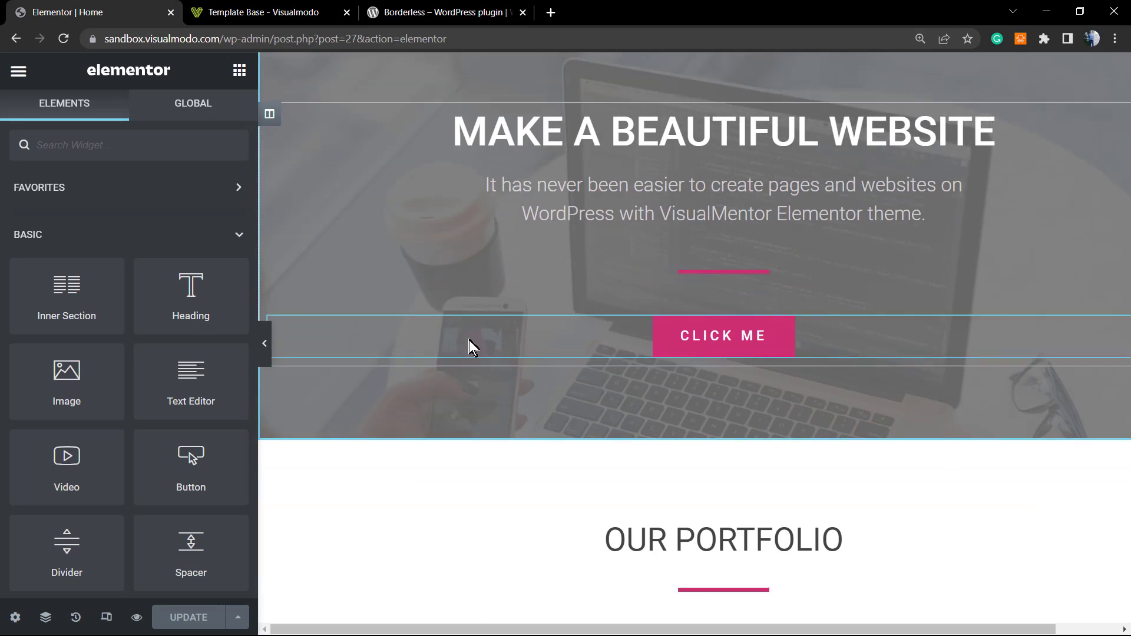
scroll(461, 352, down, 12)
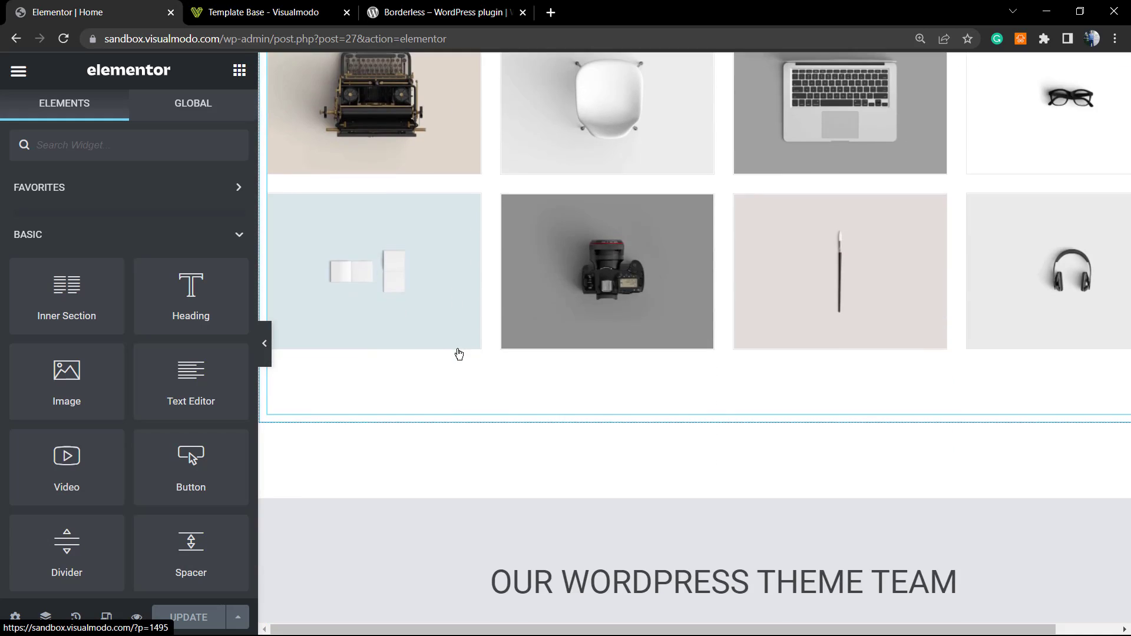
scroll(459, 361, down, 12)
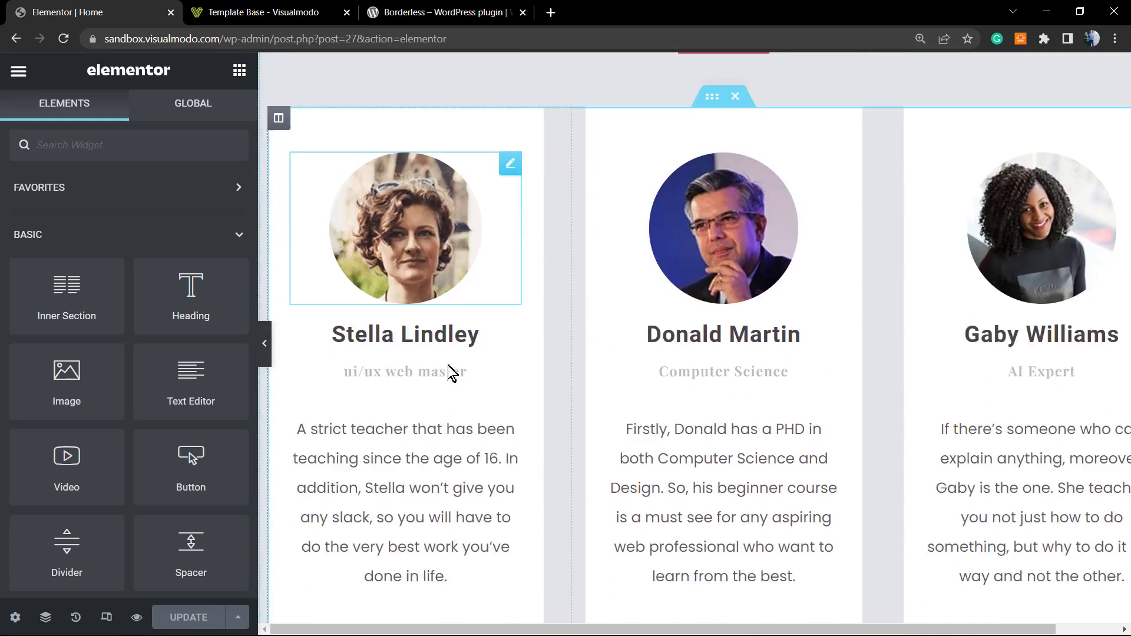
scroll(443, 370, down, 12)
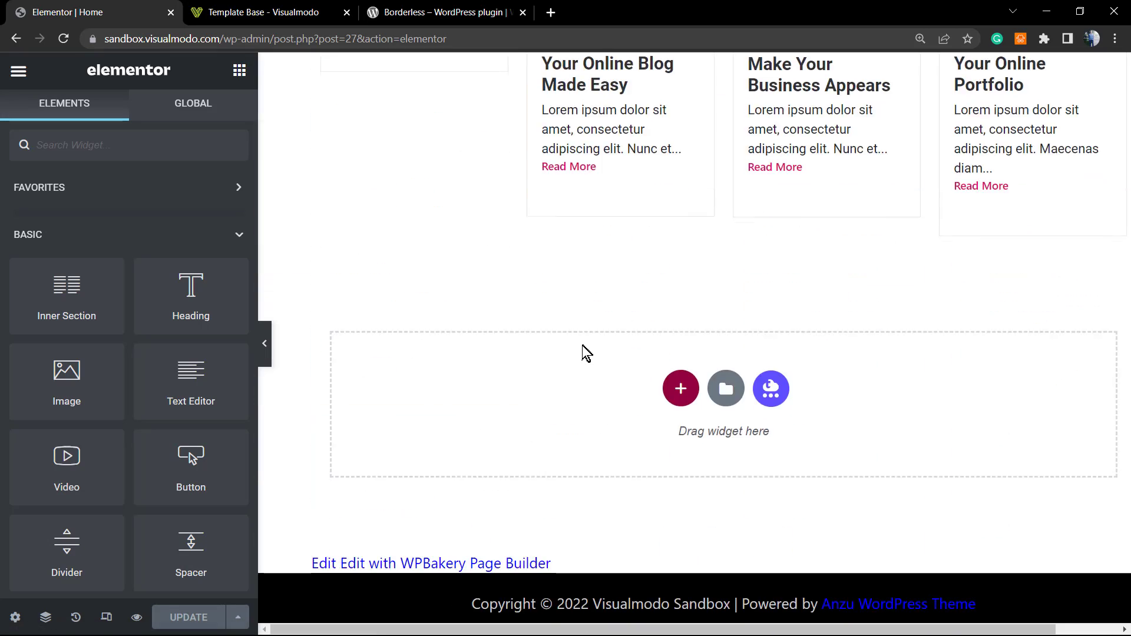
scroll(580, 367, down, 2)
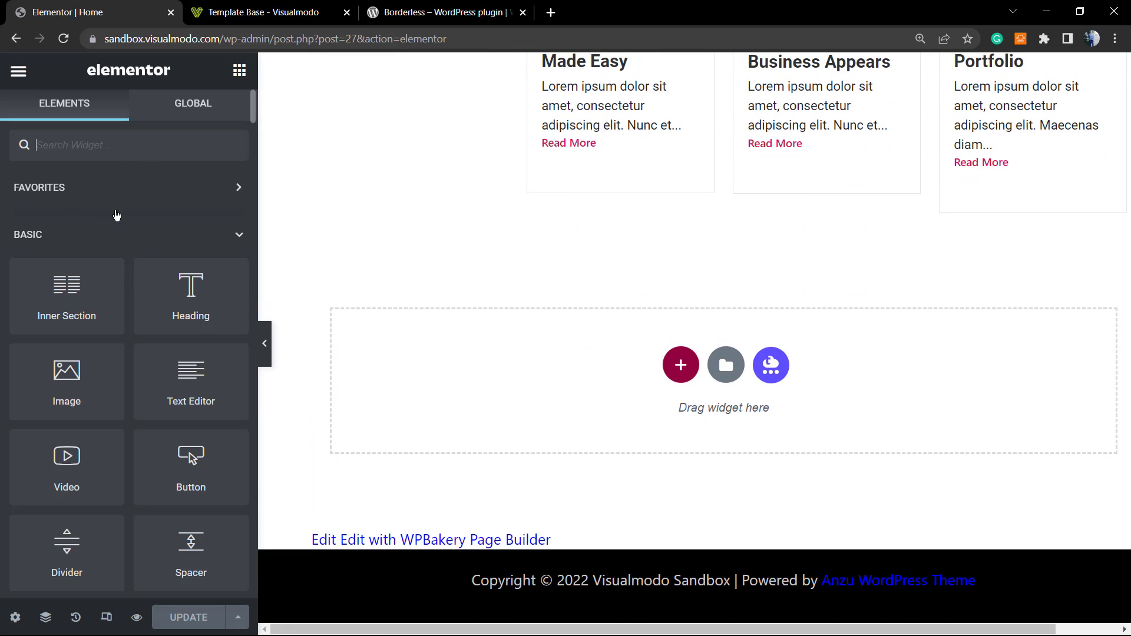
Collapse the Basic and Essential Addons widget categories and scroll down to Borderless
click(239, 237)
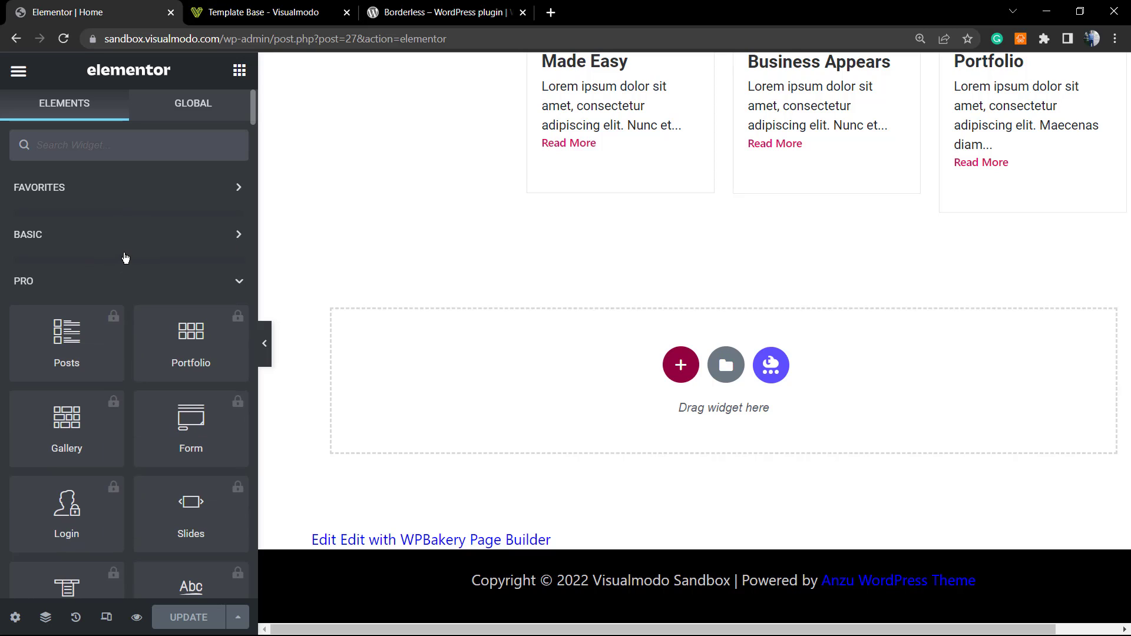
scroll(72, 260, down, 7)
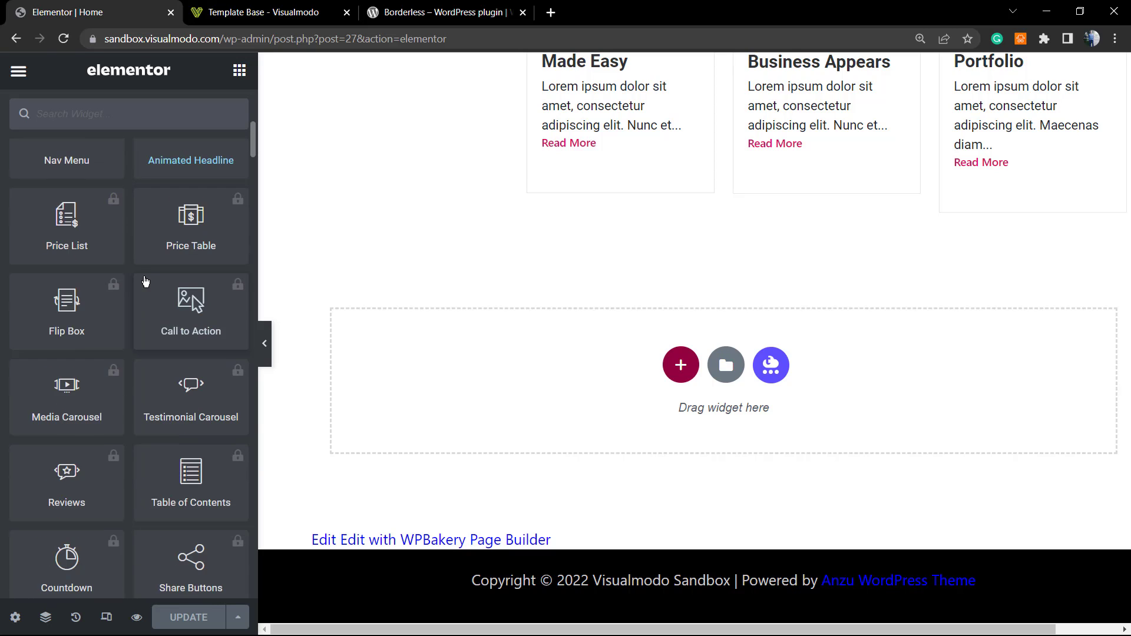
scroll(152, 302, down, 4)
scroll(158, 331, down, 4)
scroll(159, 321, up, 14)
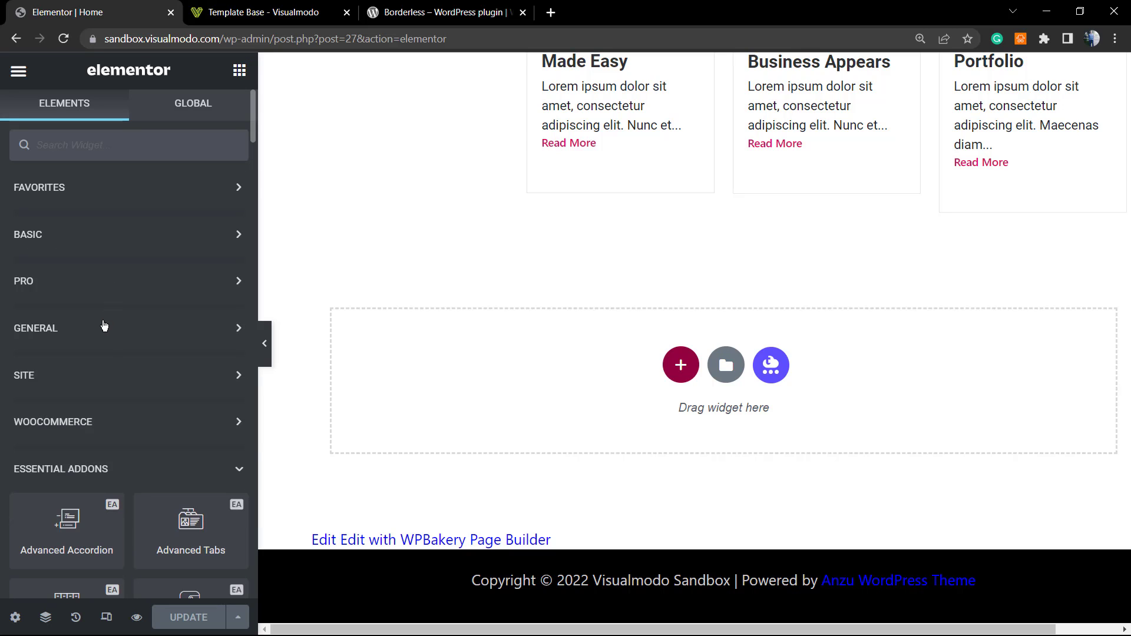
scroll(116, 426, down, 2)
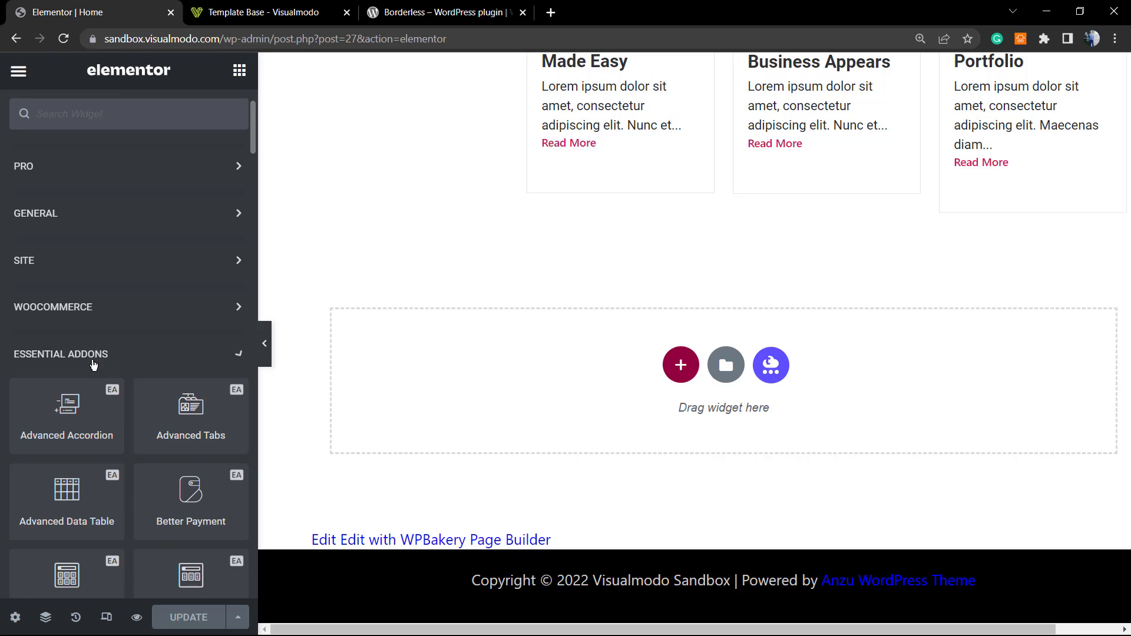
click(111, 353)
scroll(88, 436, down, 4)
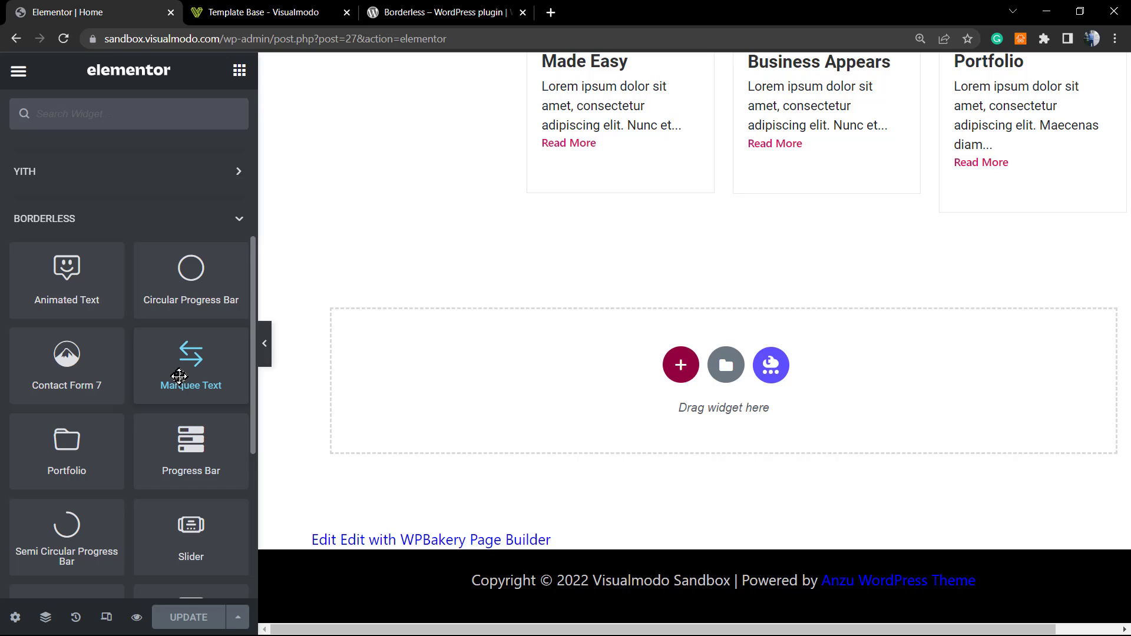
Drag the Marquee Text widget into the empty section at the bottom of the Home page
drag(159, 372, 482, 372)
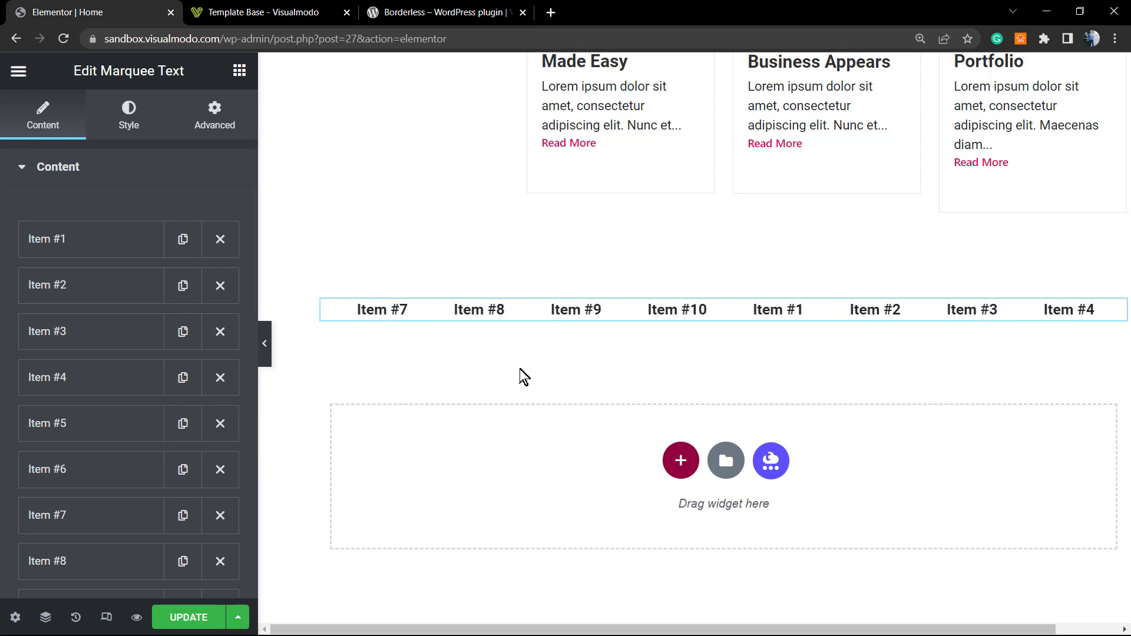
scroll(518, 367, up, 1)
scroll(518, 380, down, 1)
scroll(581, 379, up, 1)
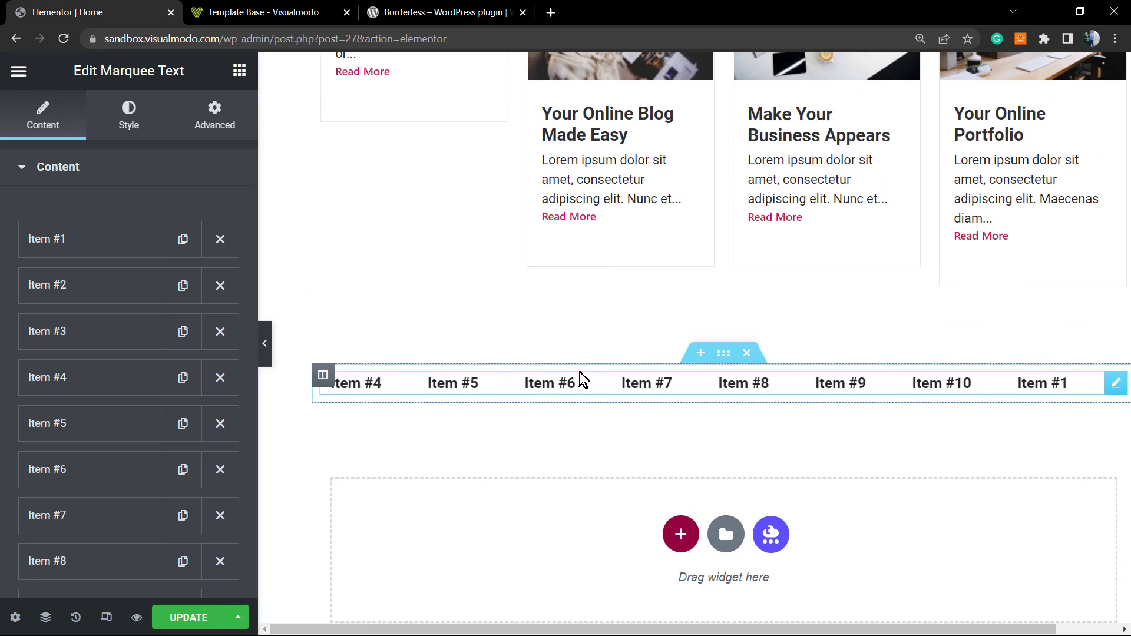
Expand Item #1, select its text, and collapse it again
scroll(581, 379, up, 2)
scroll(581, 379, down, 3)
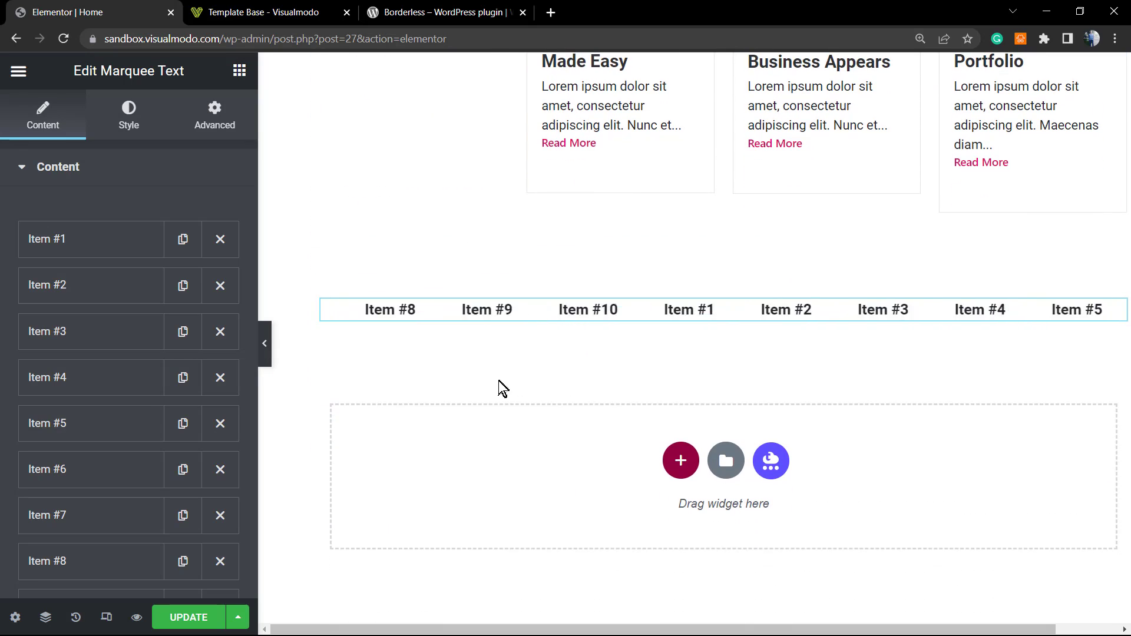
scroll(488, 385, up, 2)
scroll(480, 414, down, 2)
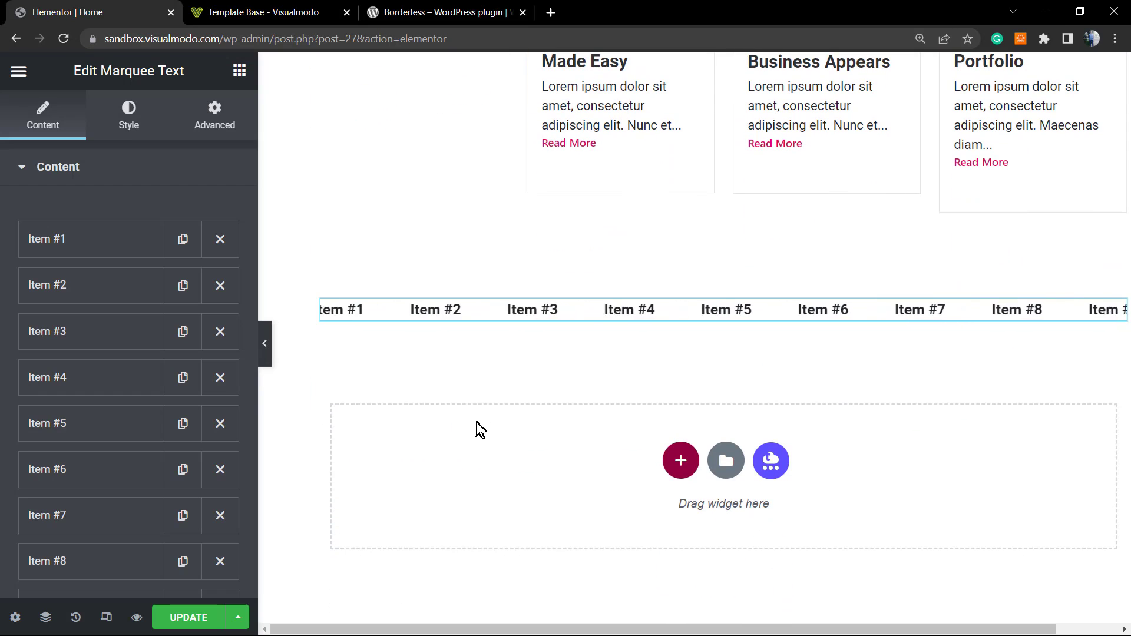
scroll(476, 429, up, 1)
scroll(465, 438, up, 1)
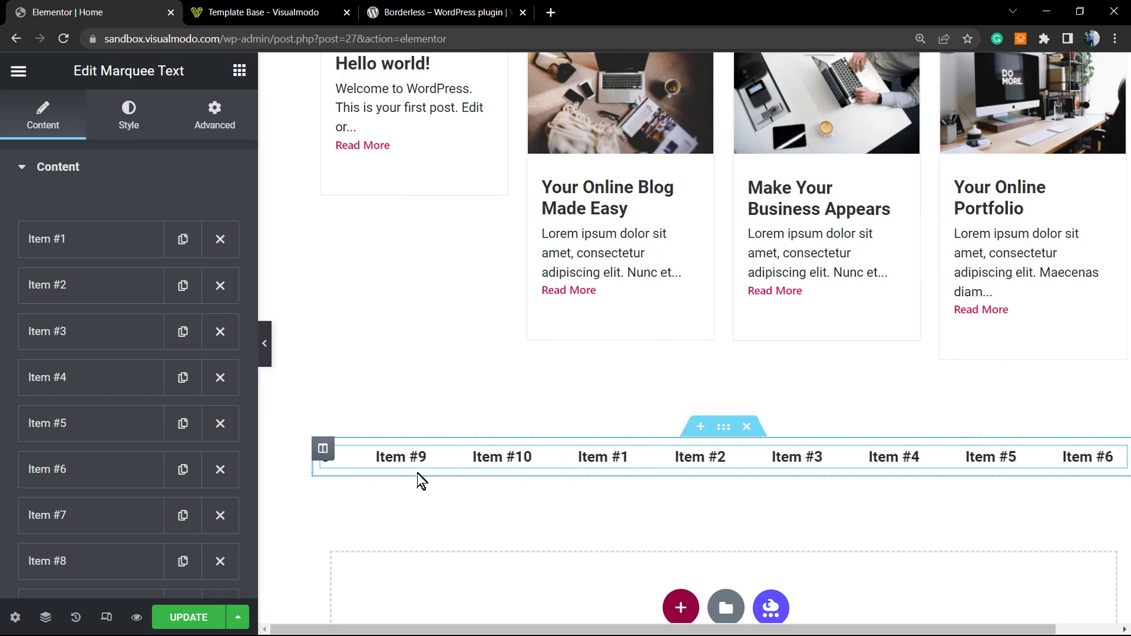
click(77, 250)
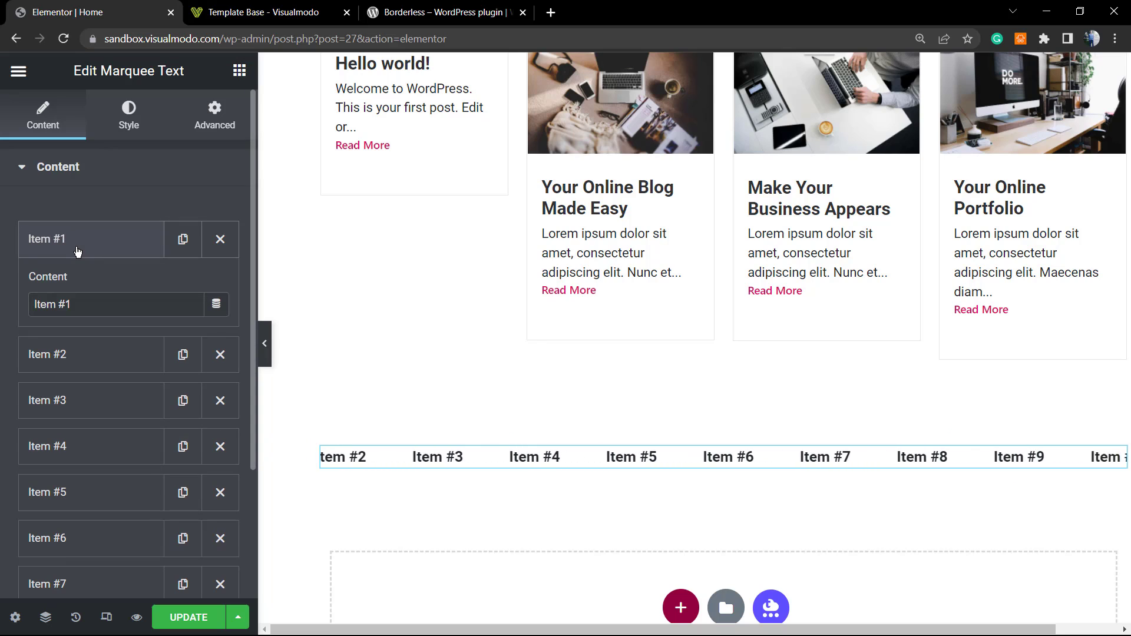
triple_click(125, 304)
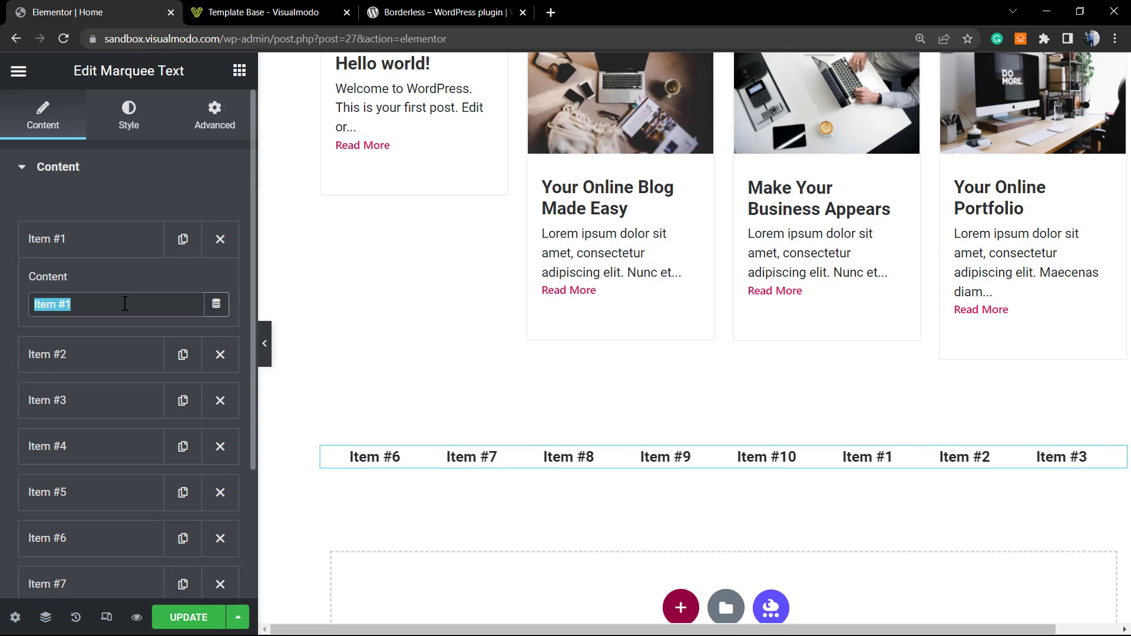
click(103, 239)
Add a new empty Item #11 to the marquee list
scroll(95, 377, down, 2)
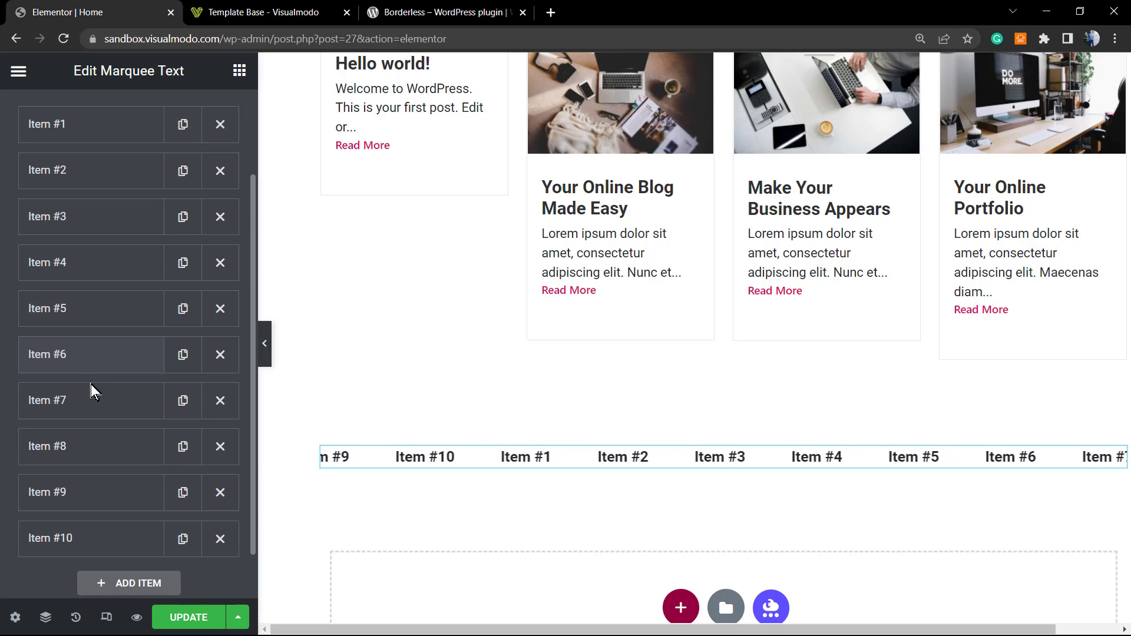
scroll(94, 399, down, 1)
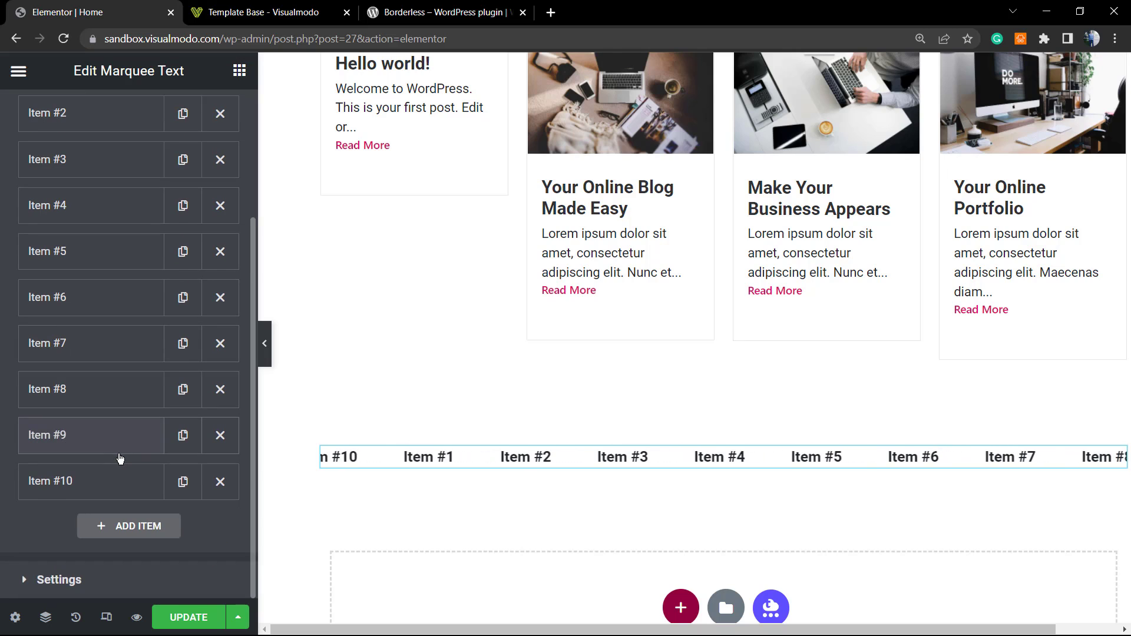
click(125, 528)
scroll(111, 513, down, 2)
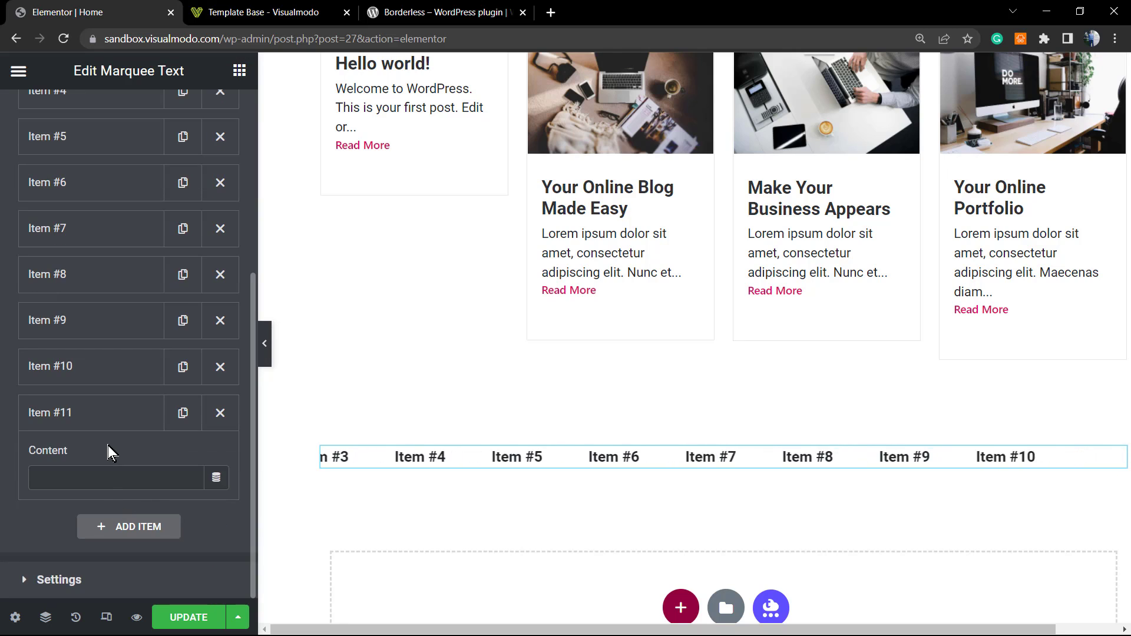
scroll(121, 399, up, 6)
scroll(115, 378, down, 5)
scroll(115, 379, down, 1)
At 150% zoom, toggle Pause On Hover on and off and change the Gap from 50 to 60
click(111, 574)
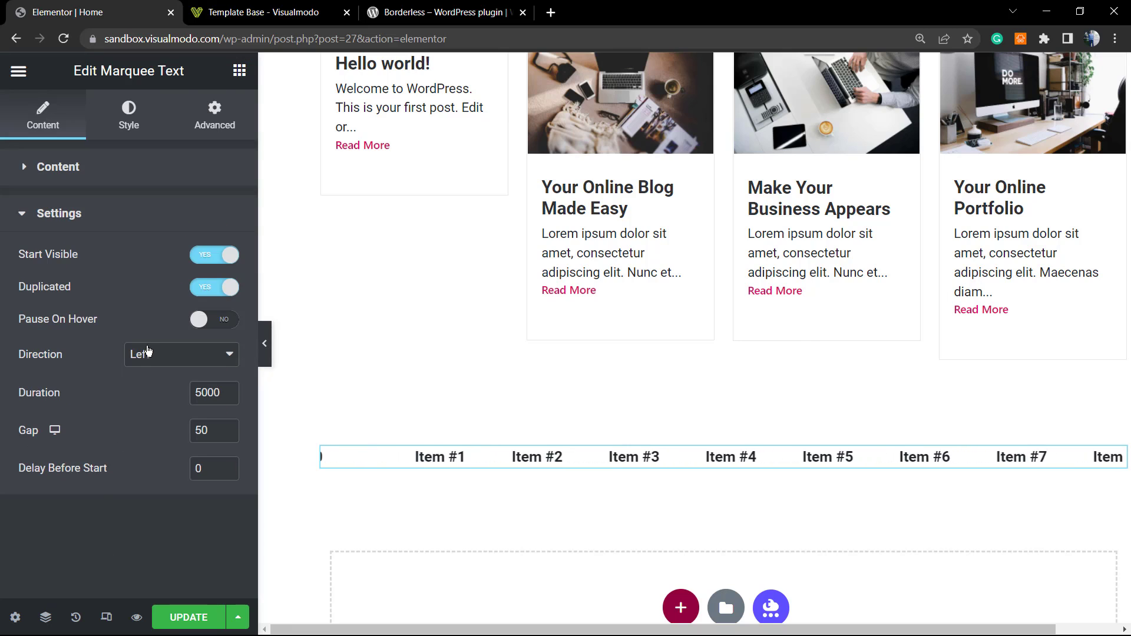
key(ctrl+plus)
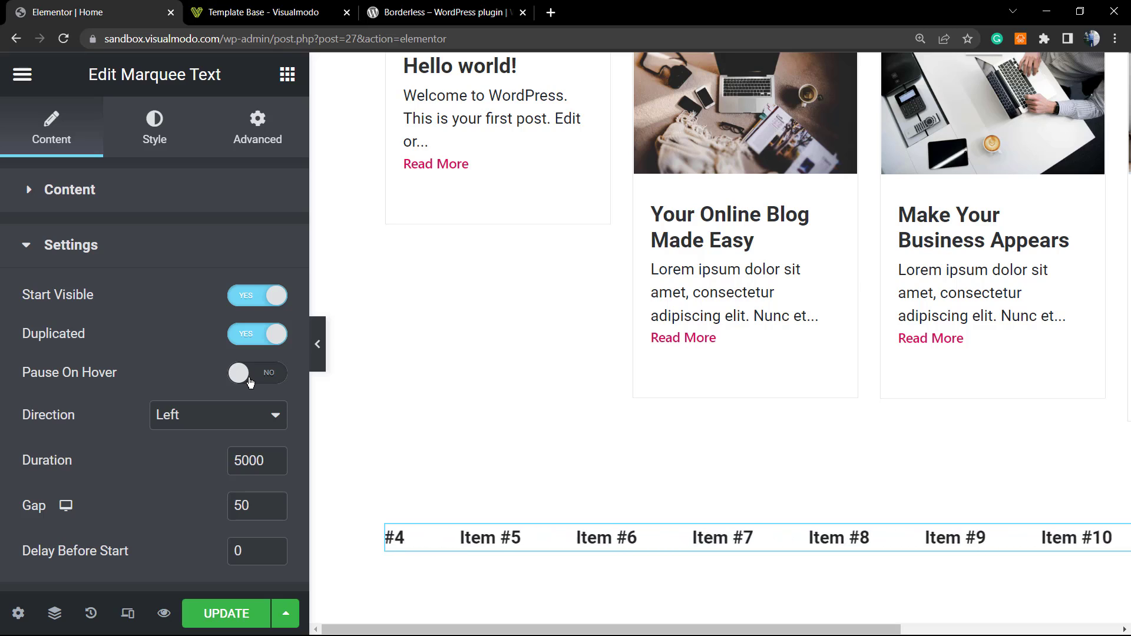
click(250, 381)
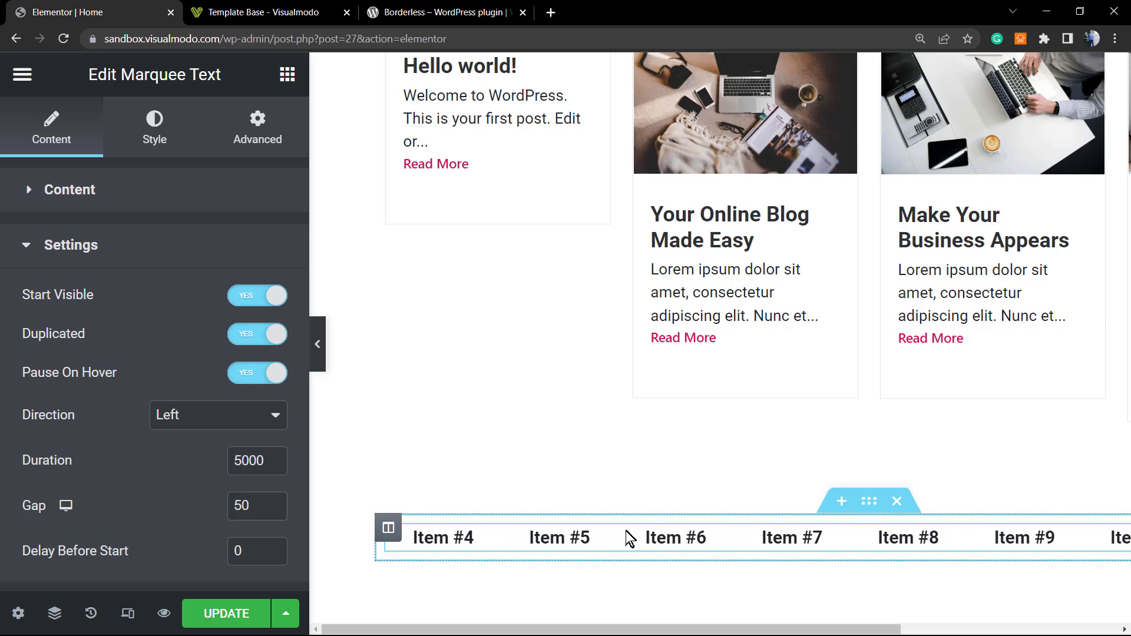
click(246, 376)
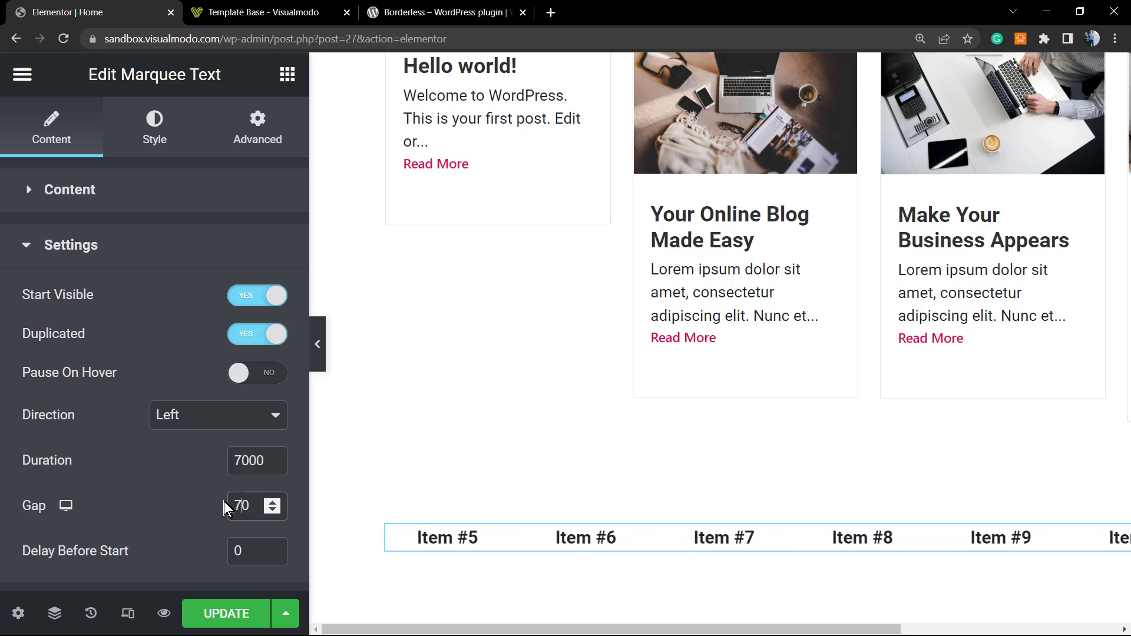
drag(239, 505, 231, 504)
text(6)
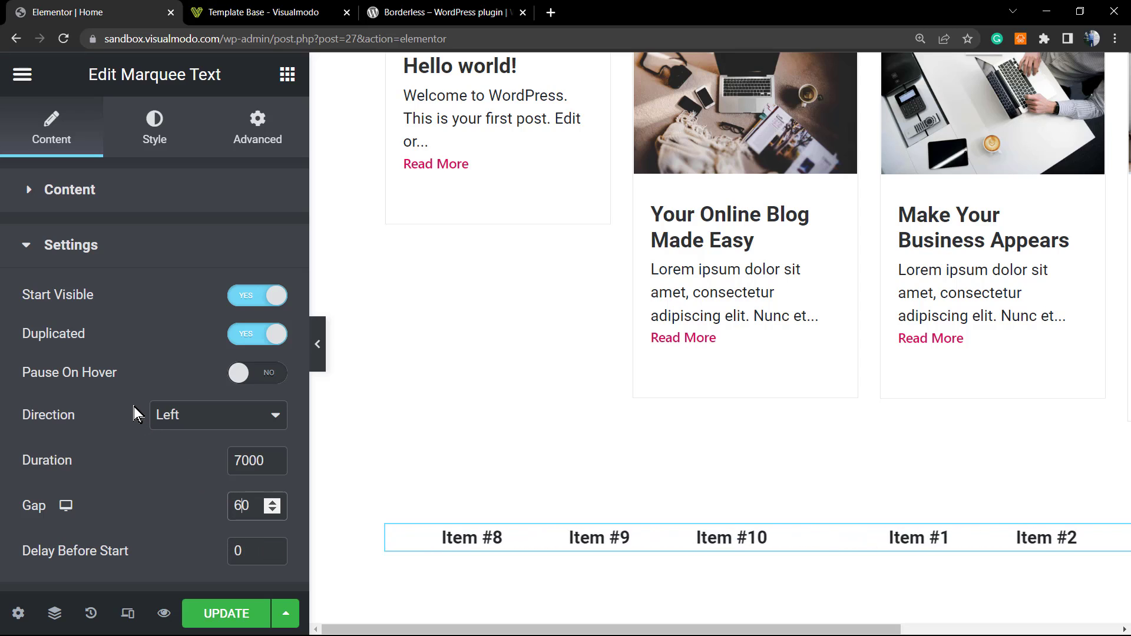
Collapse Settings, reopen the Content item list, and delete the empty Item #11
click(198, 258)
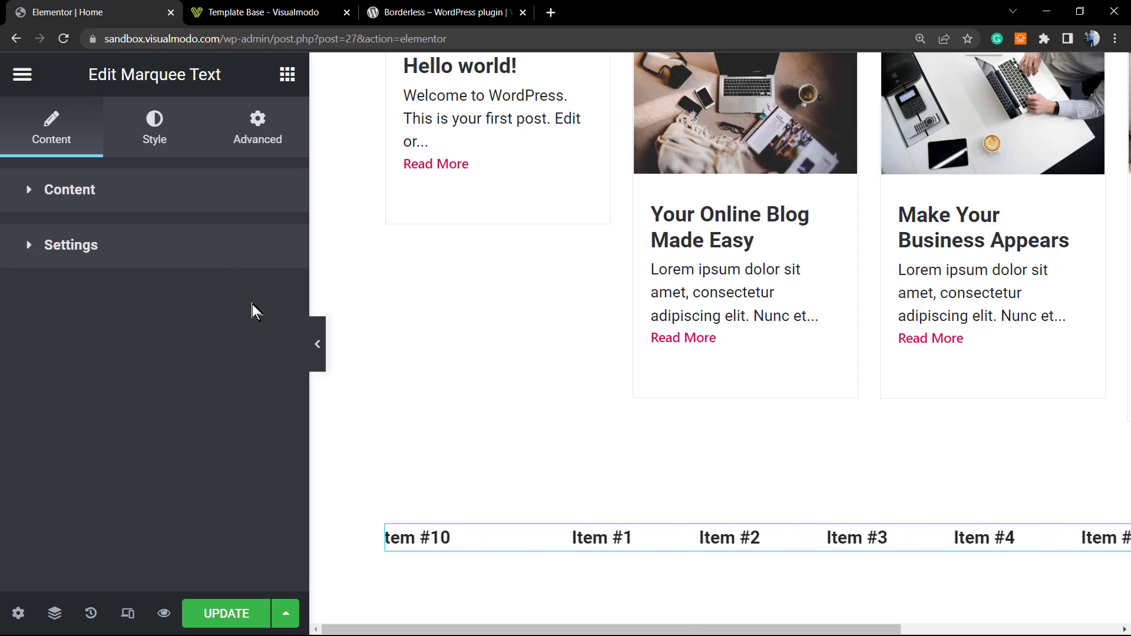
click(157, 208)
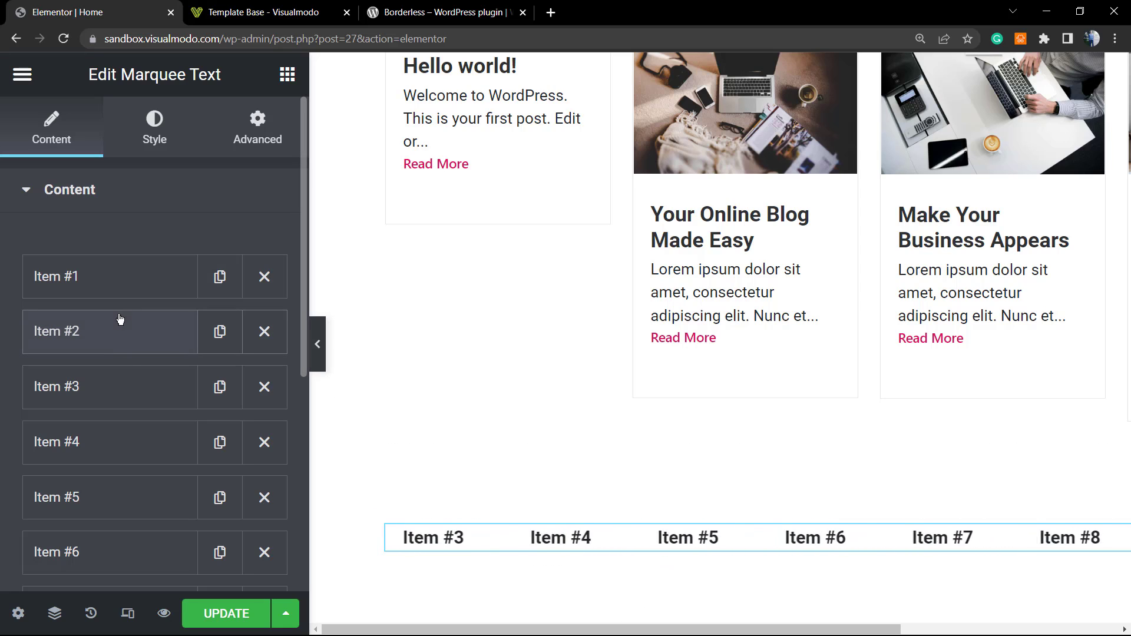
scroll(130, 377, down, 6)
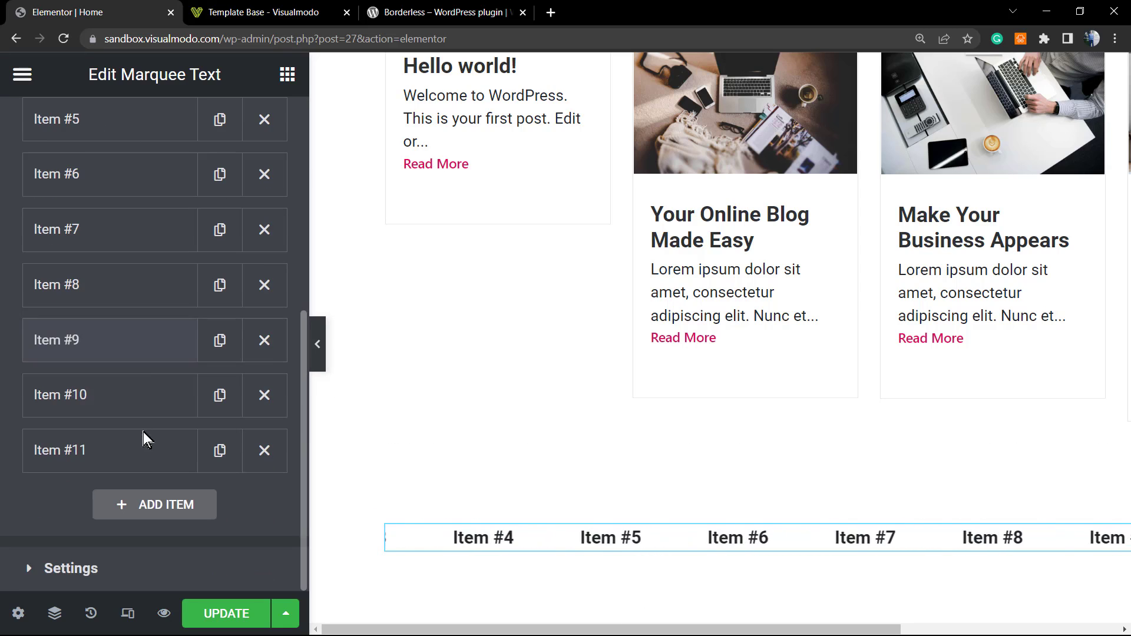
click(262, 451)
scroll(167, 421, up, 6)
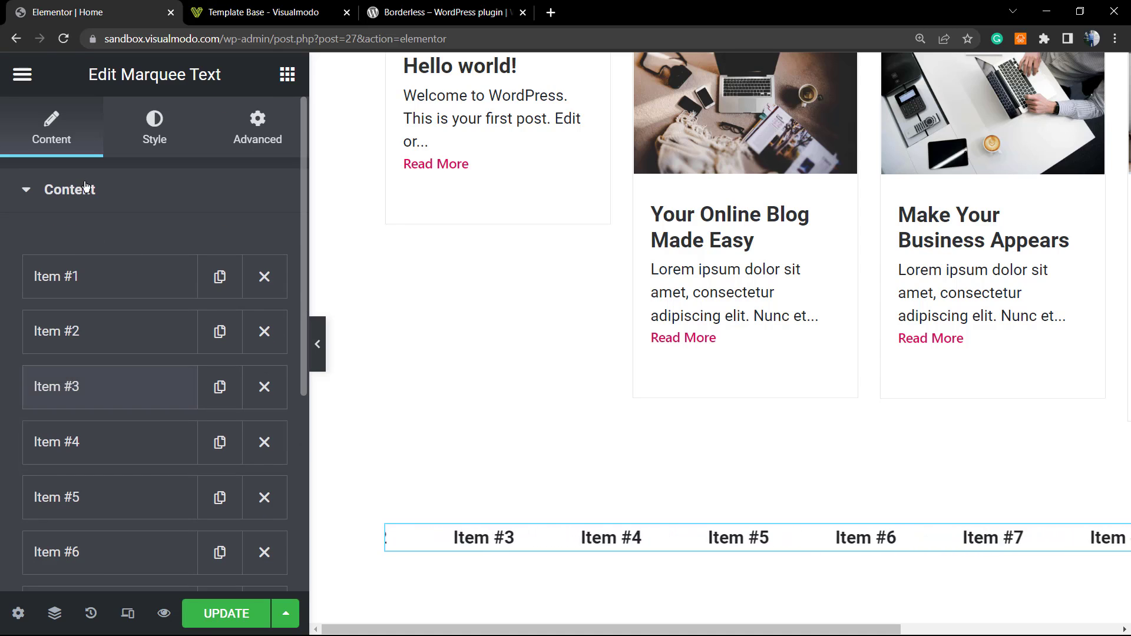
In Style > Typography, set the marquee text size to 46 px and weight 700
click(155, 143)
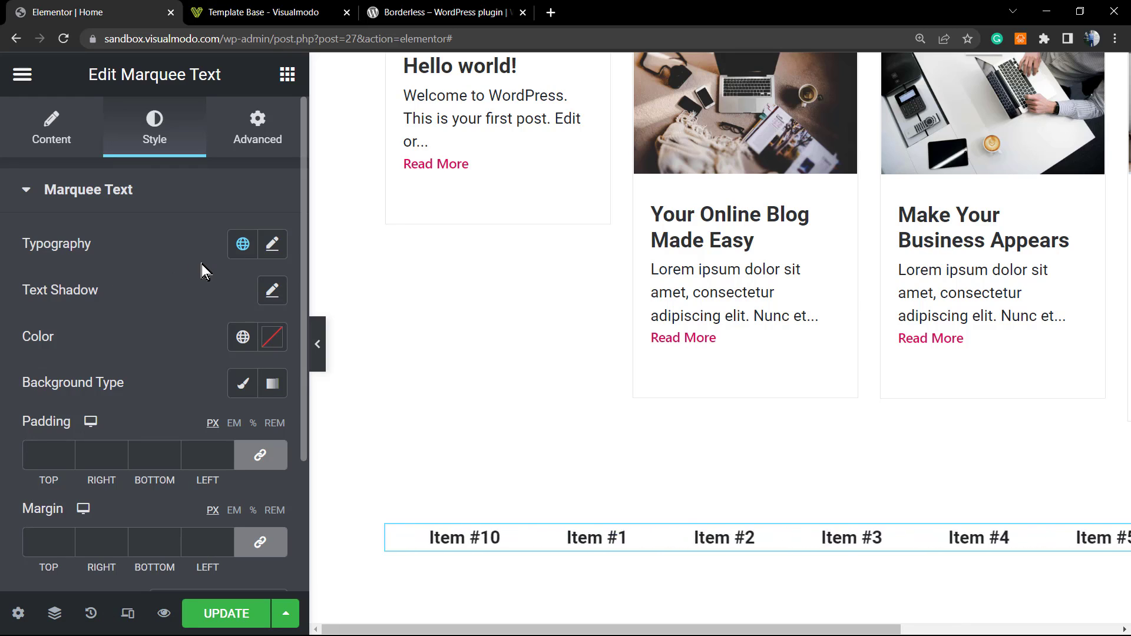
scroll(186, 285, down, 3)
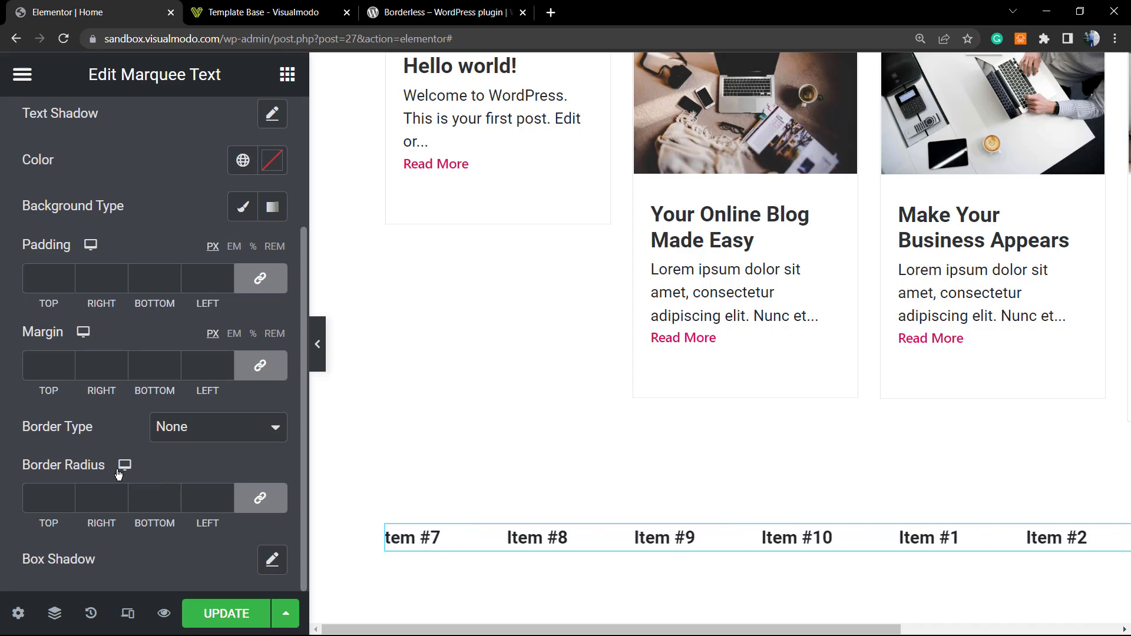
scroll(134, 448, up, 3)
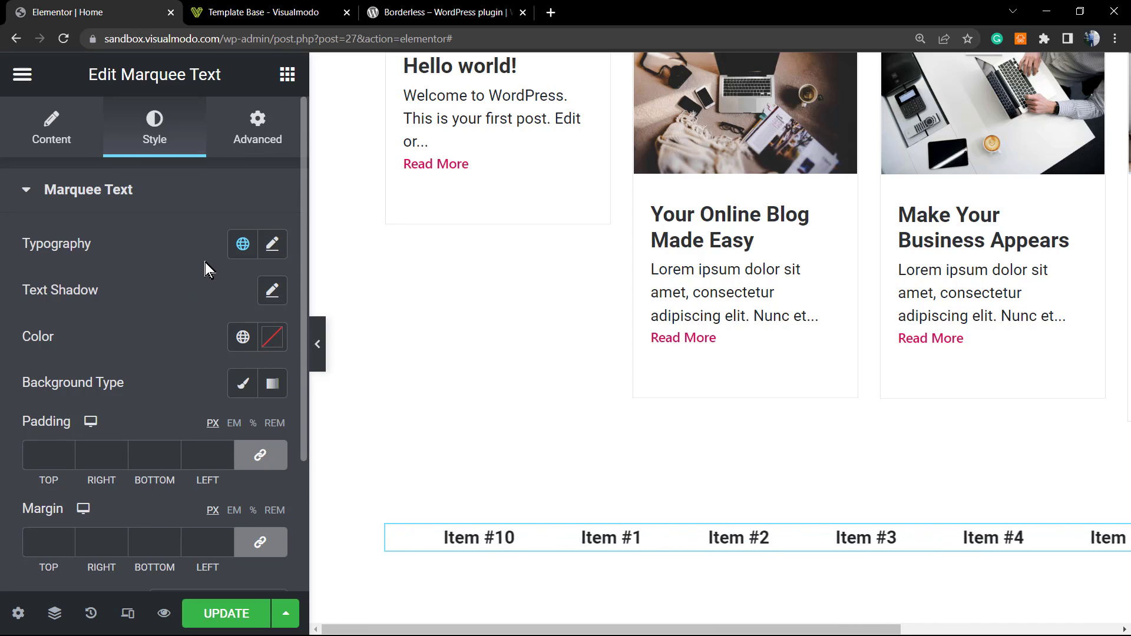
click(271, 253)
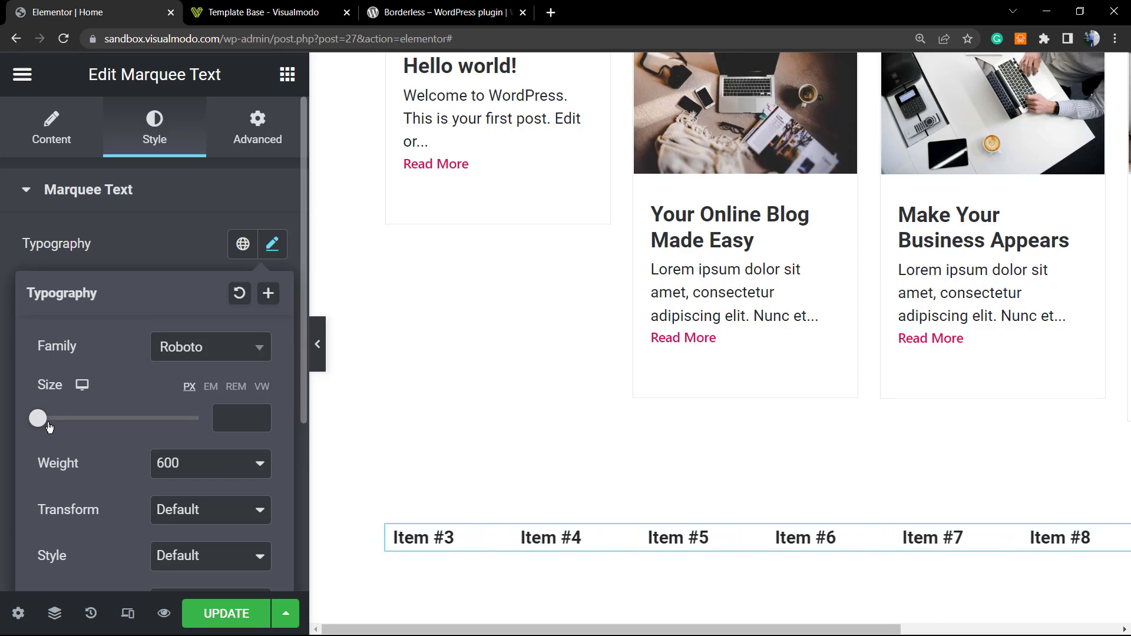
drag(49, 427, 75, 423)
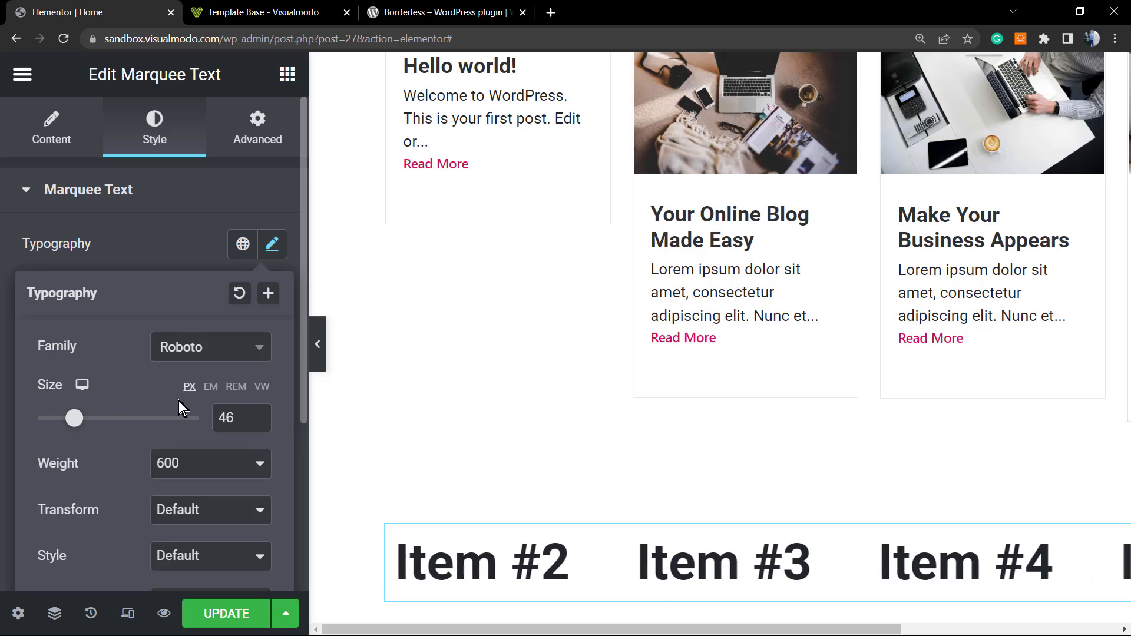
scroll(178, 407, down, 2)
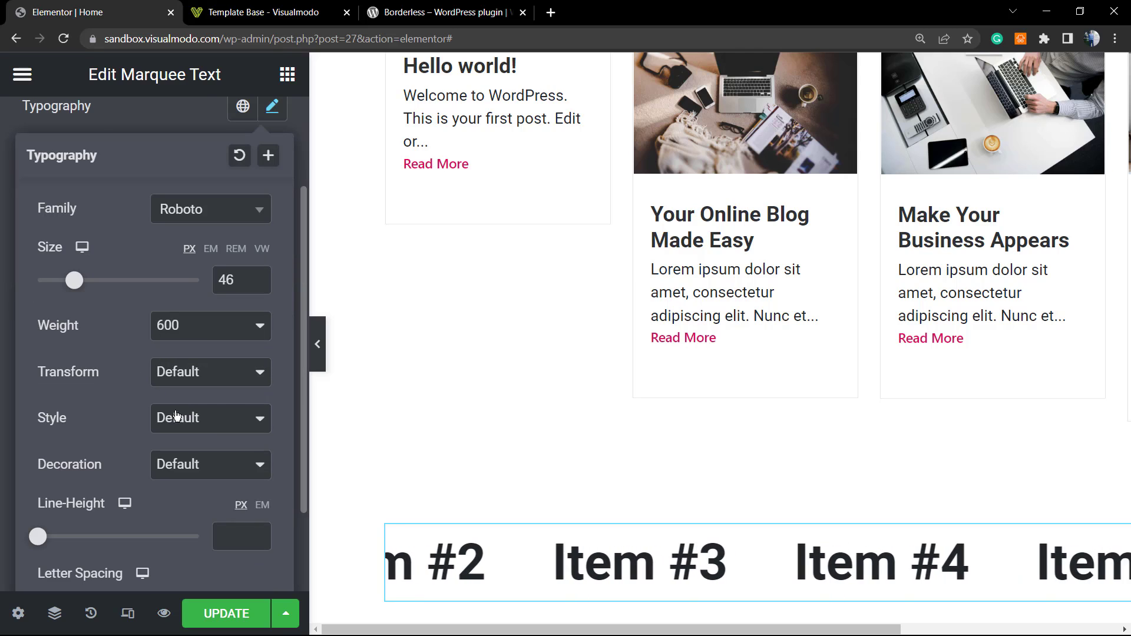
click(206, 336)
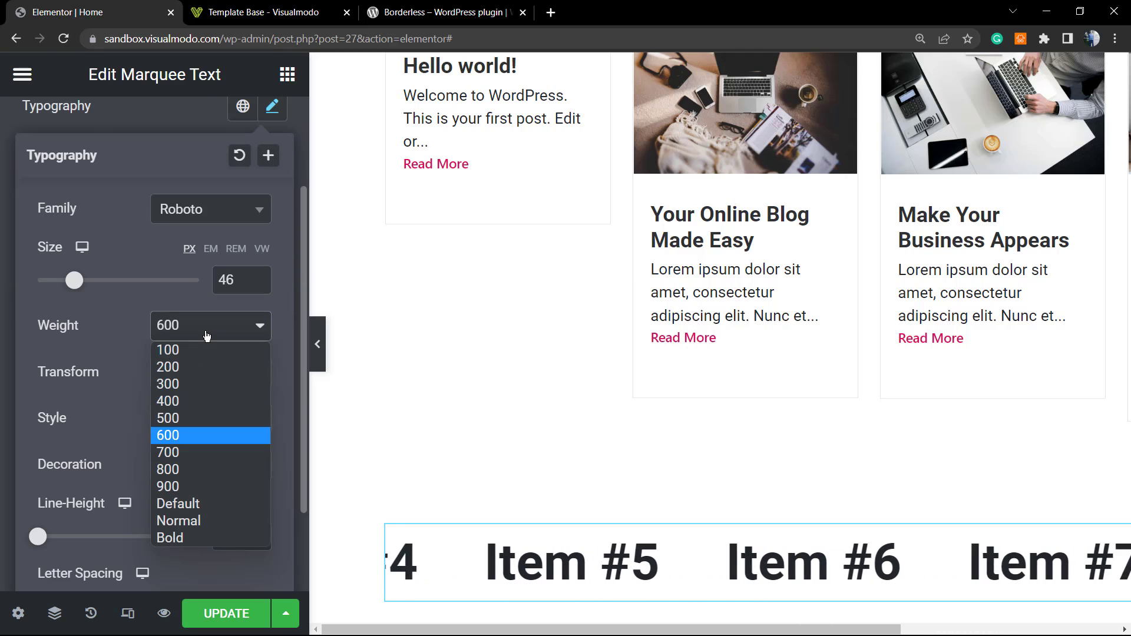
click(204, 453)
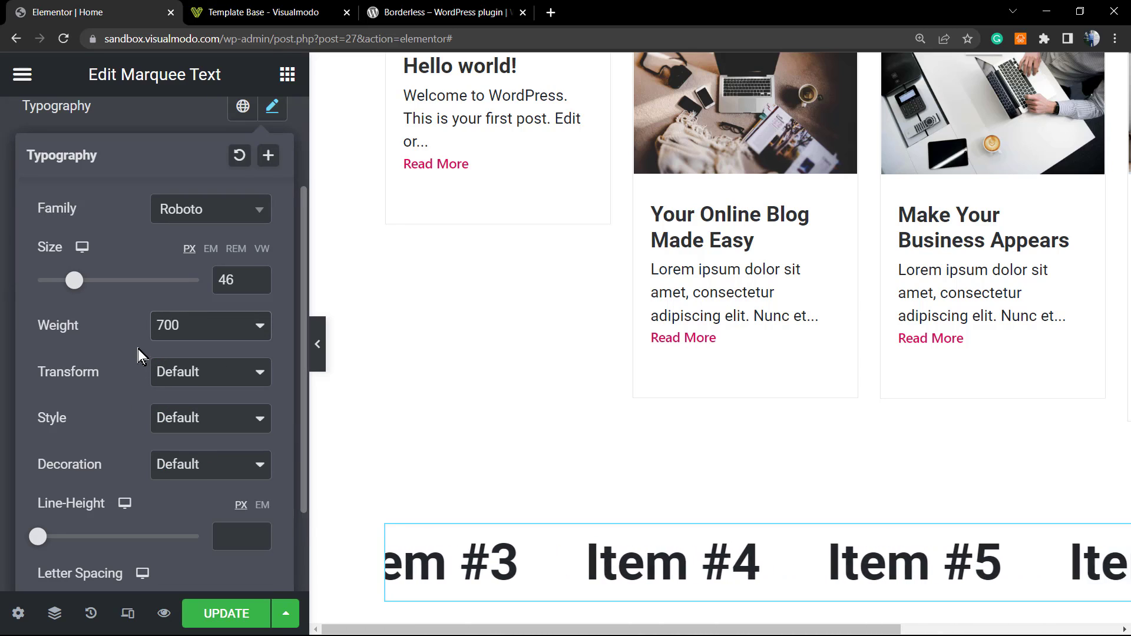
Check the Transform options, then try an Oblique font style and revert it to Default
click(187, 374)
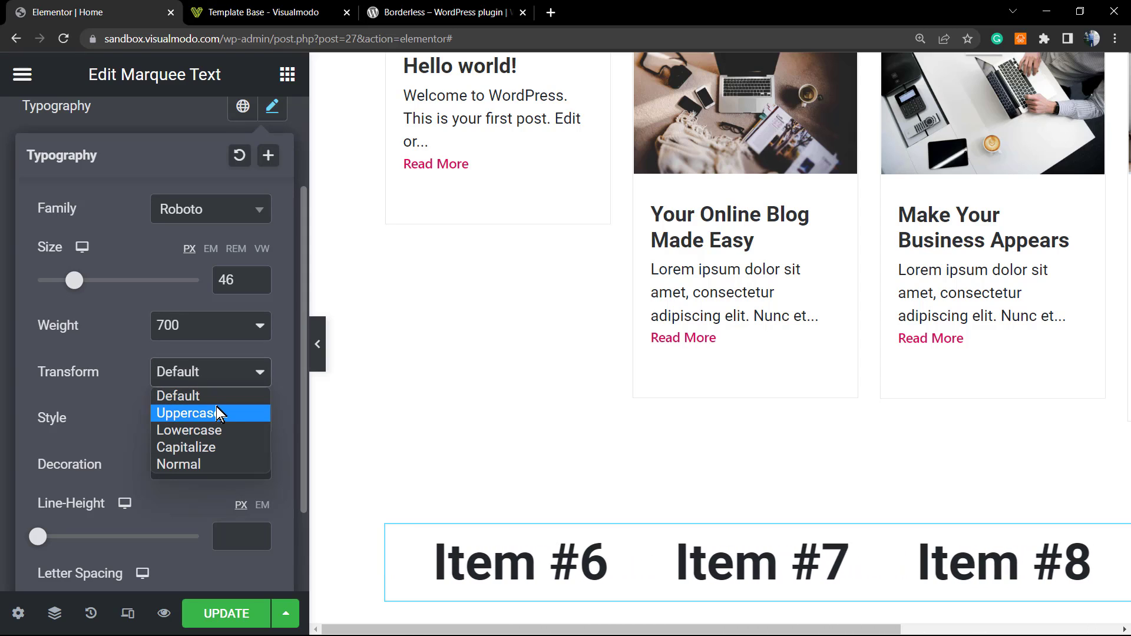
click(124, 359)
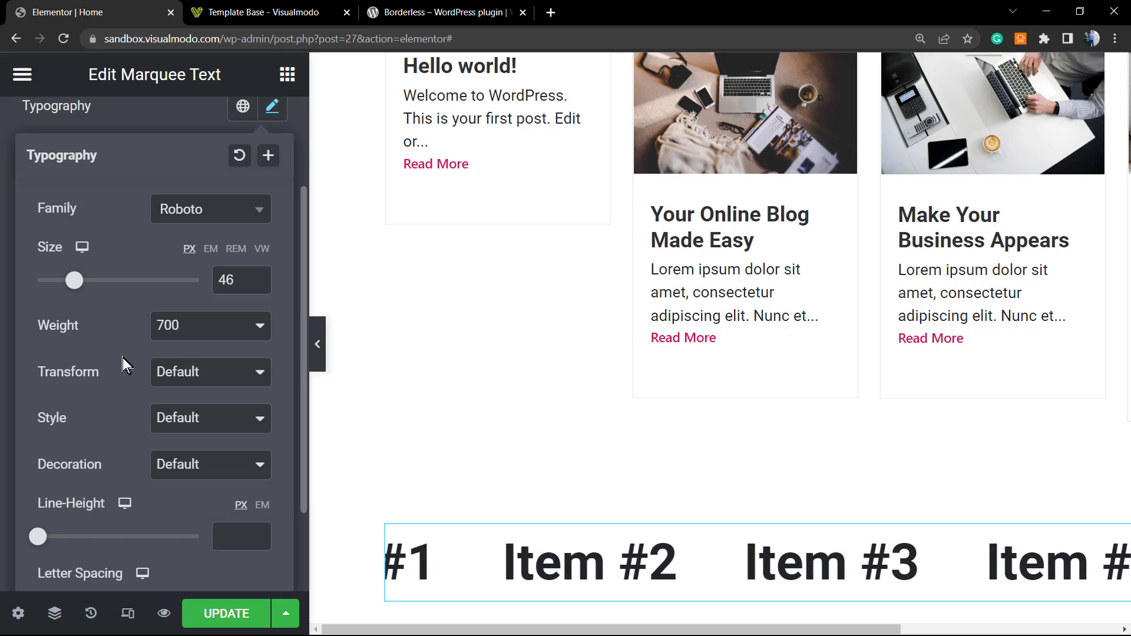
click(208, 428)
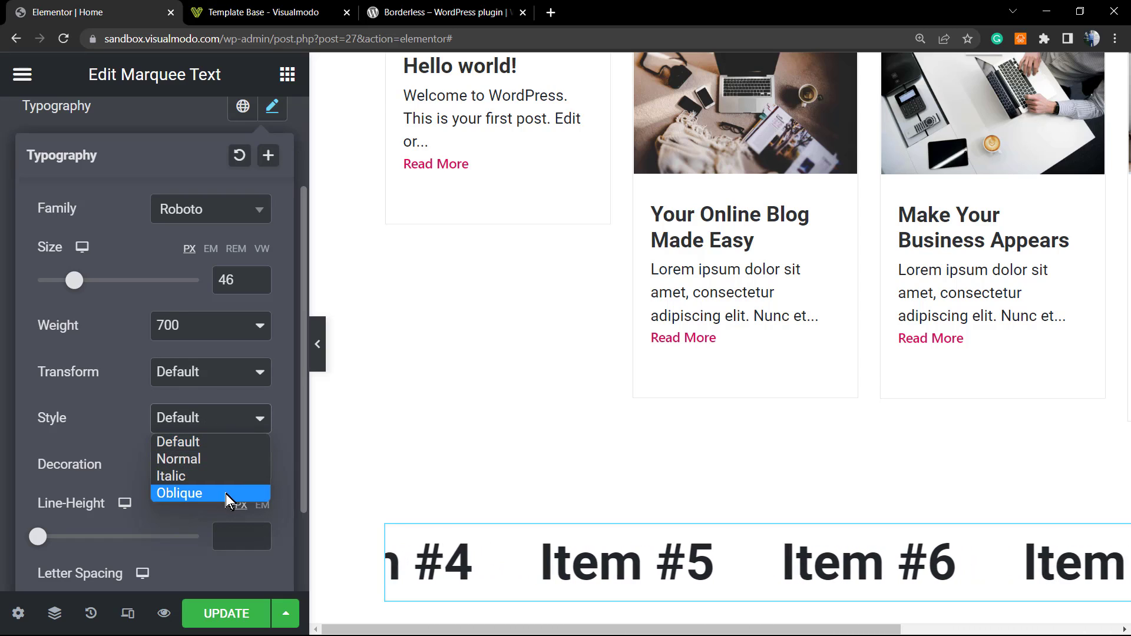
key(Escape)
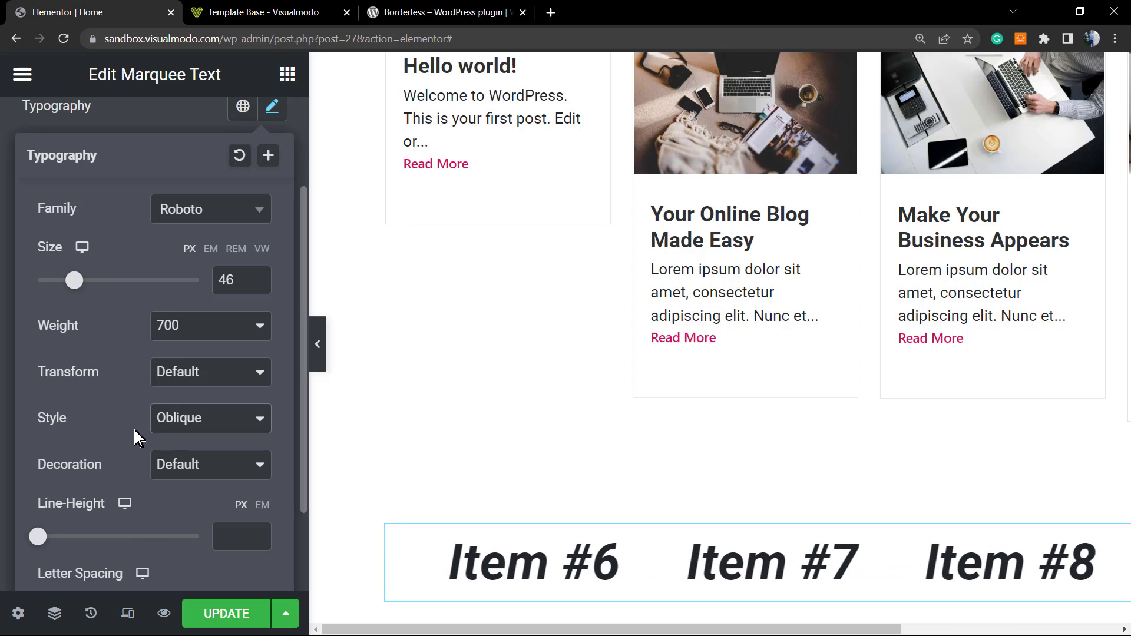
click(207, 423)
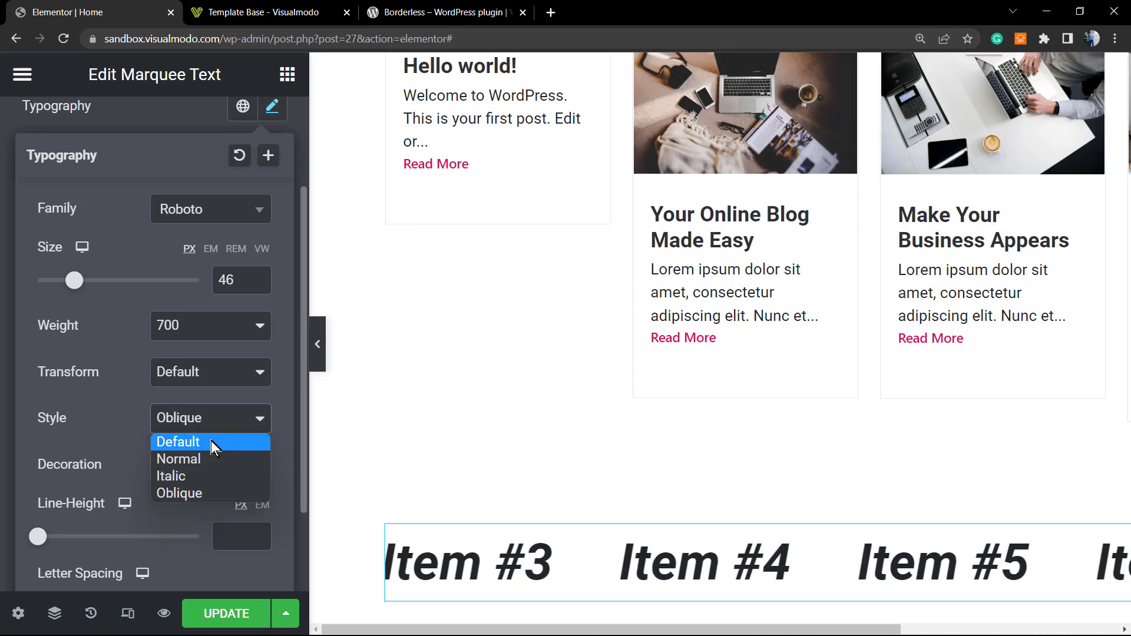
click(210, 441)
Try an Underline decoration, revert it to Default, and close Typography
scroll(206, 464, down, 2)
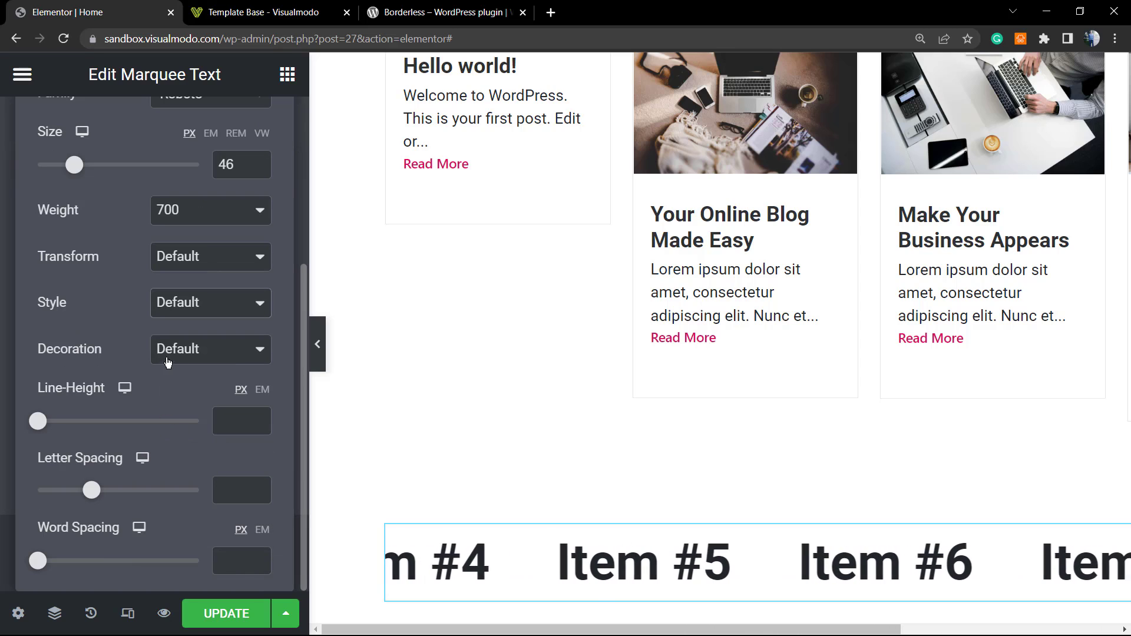
click(199, 362)
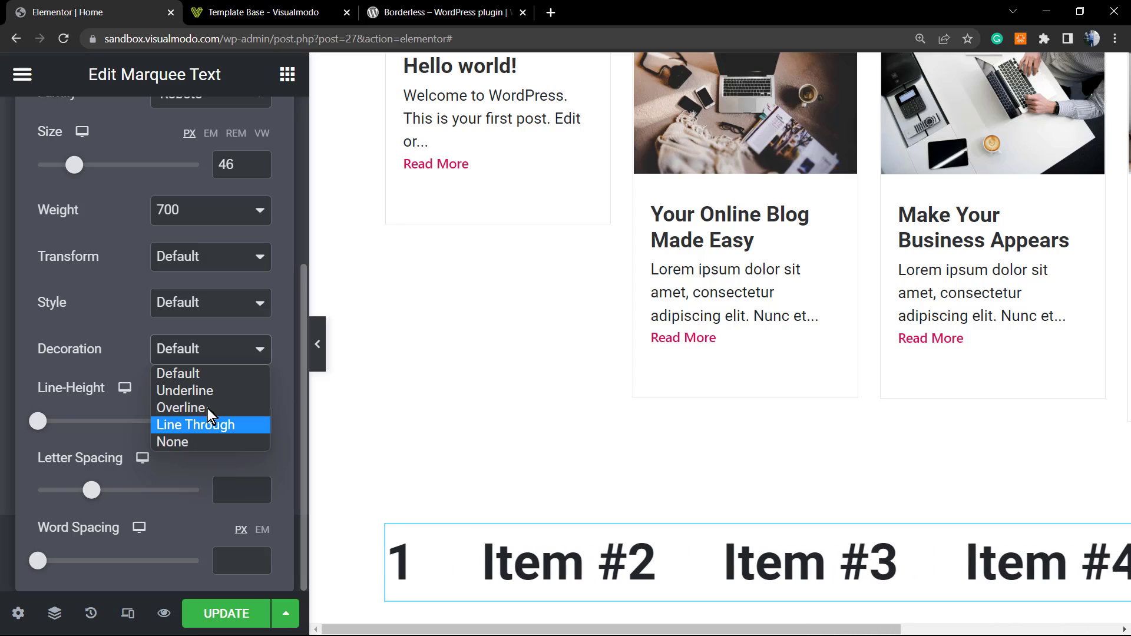
click(242, 391)
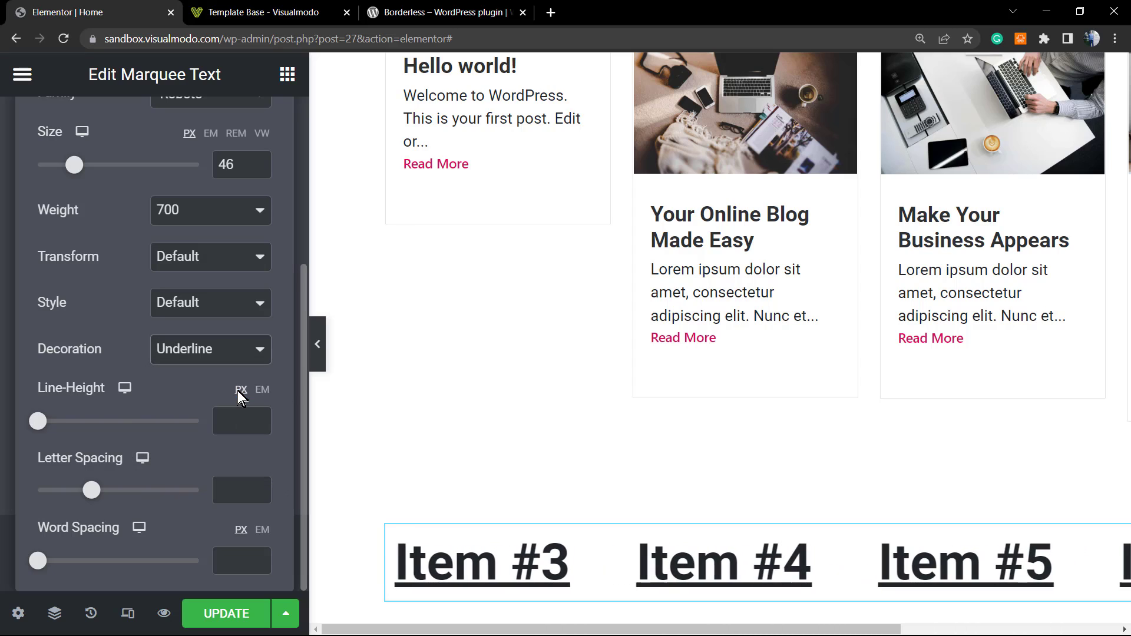
click(218, 353)
click(219, 384)
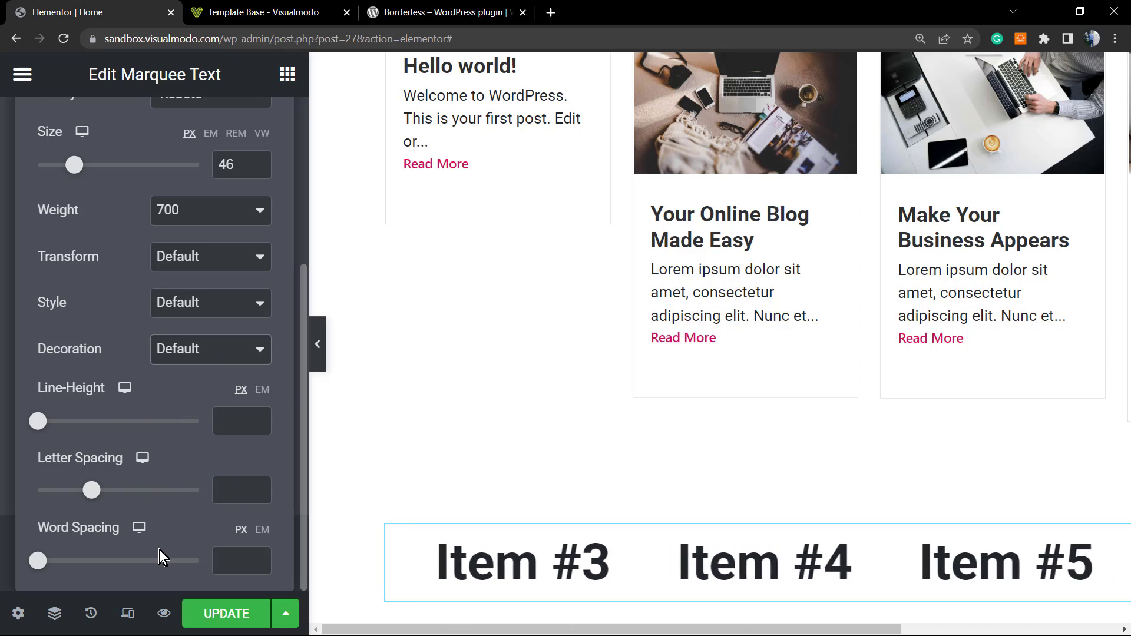
scroll(161, 365, up, 4)
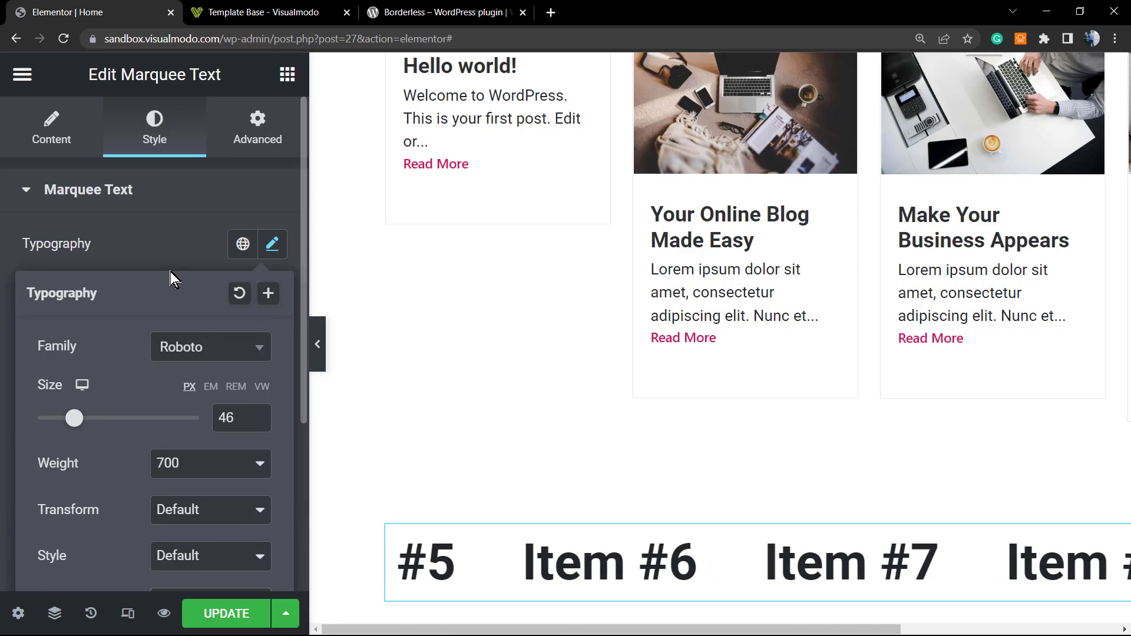
click(187, 256)
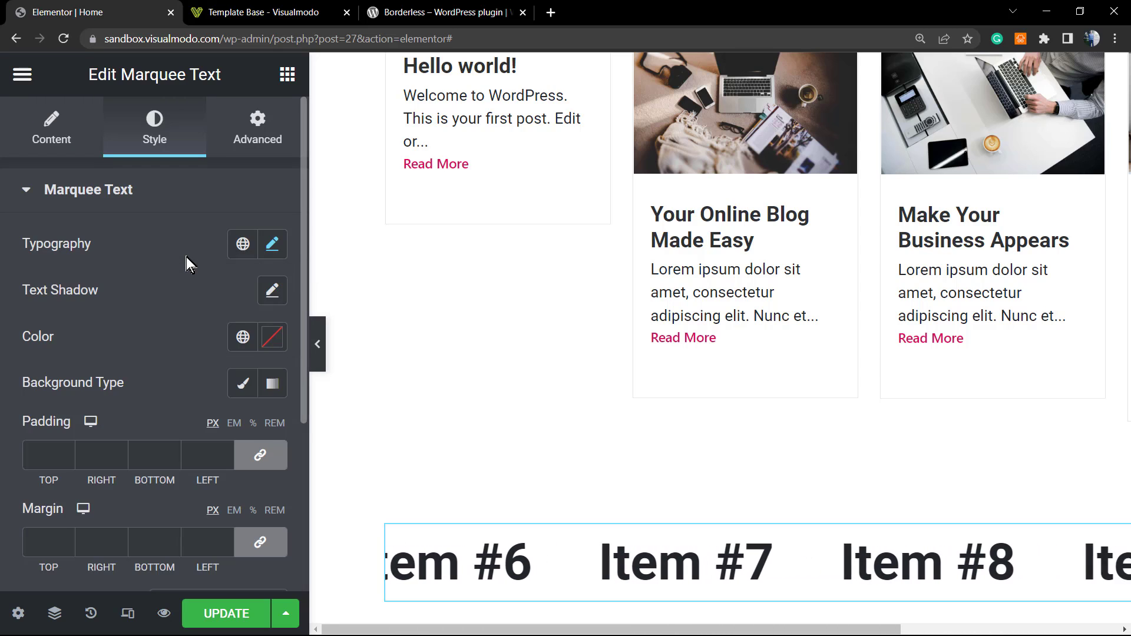
click(272, 245)
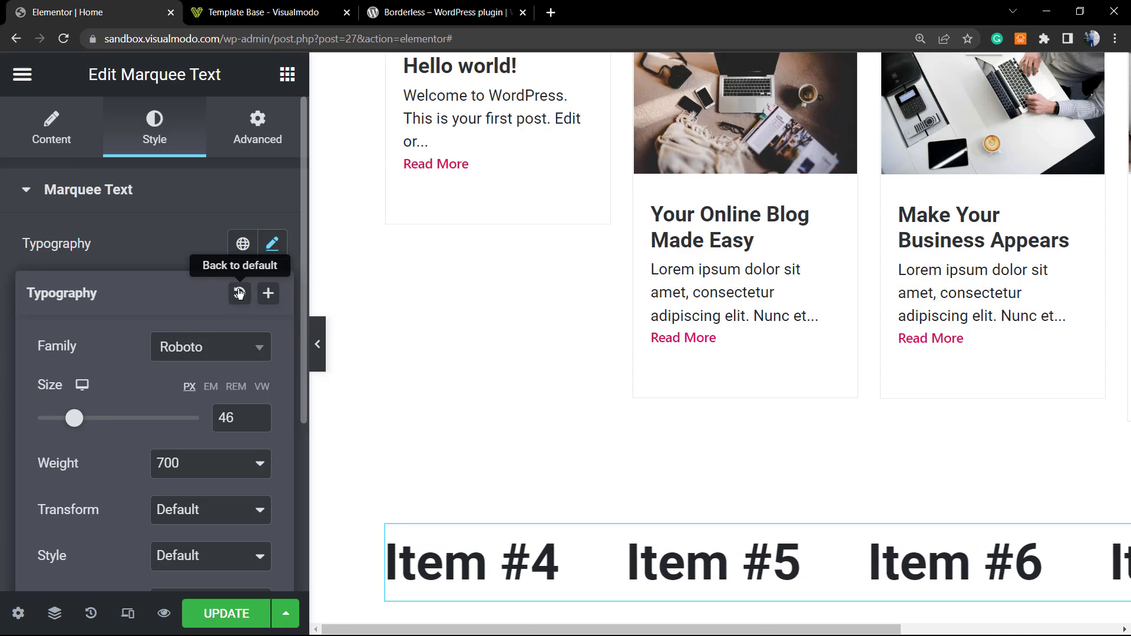
click(186, 257)
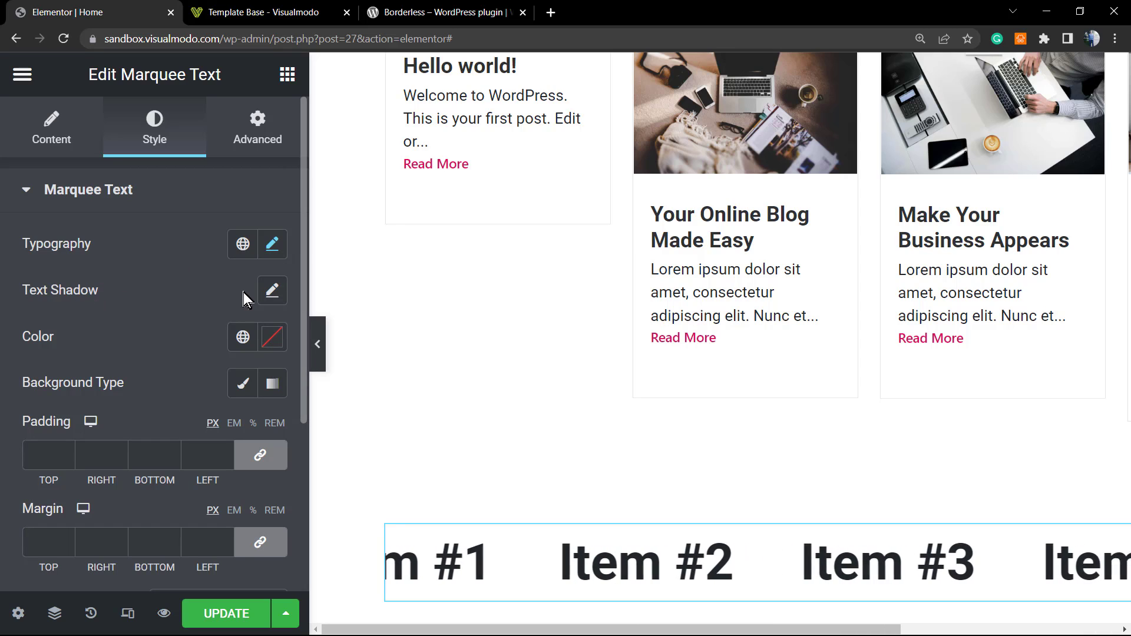
click(272, 291)
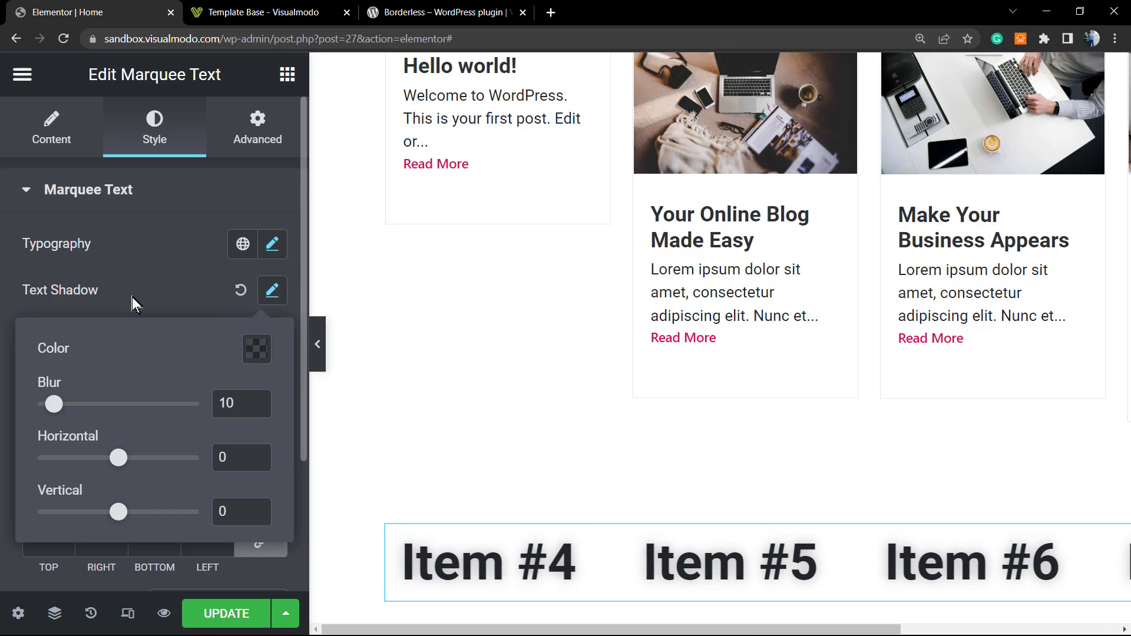
click(158, 274)
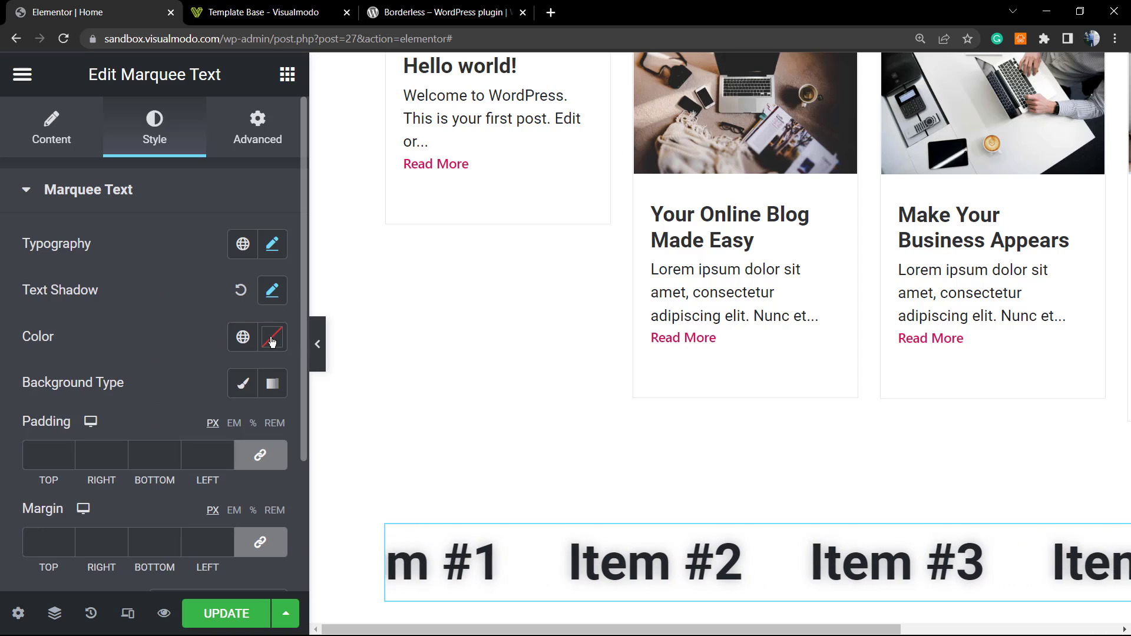
click(273, 290)
click(241, 290)
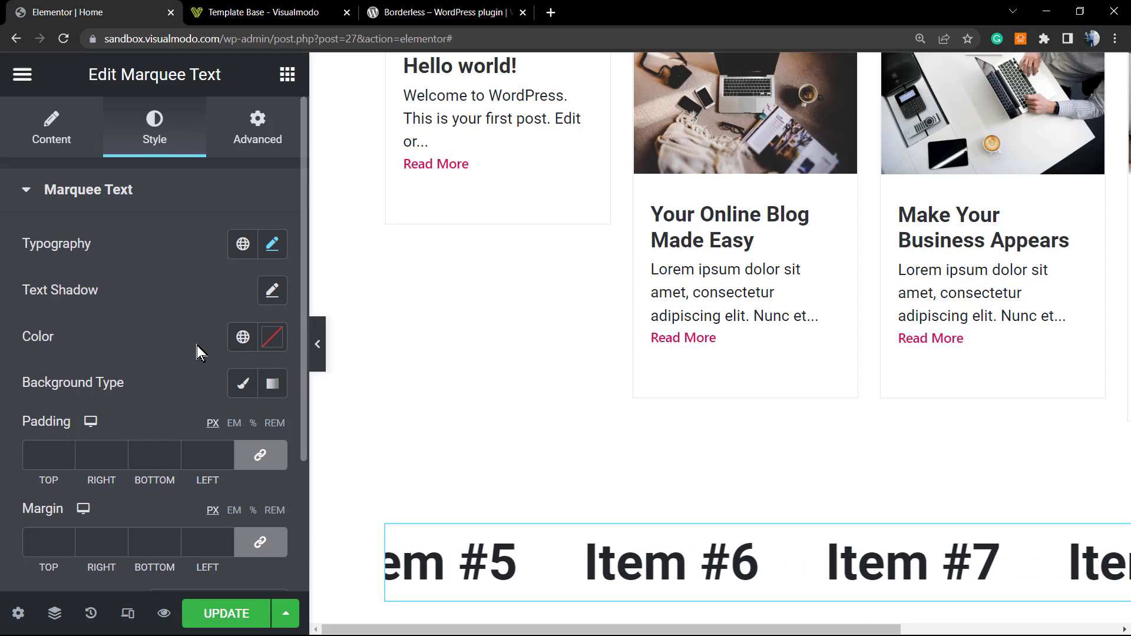
Set the marquee text colour to light grey
scroll(205, 382, down, 2)
scroll(436, 442, down, 3)
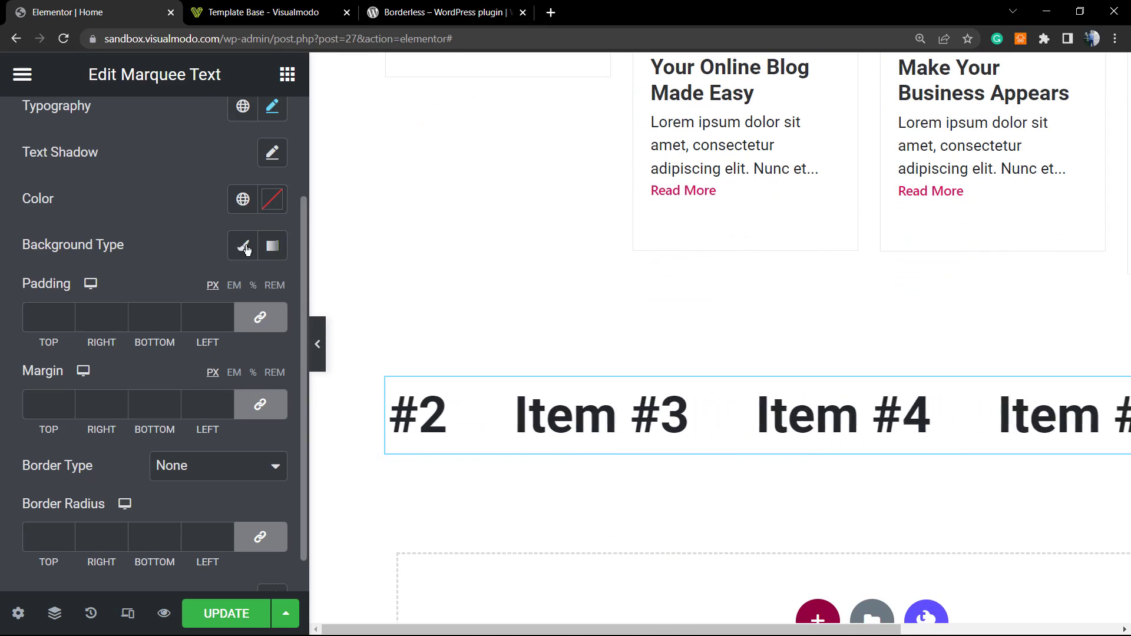
scroll(222, 285, up, 3)
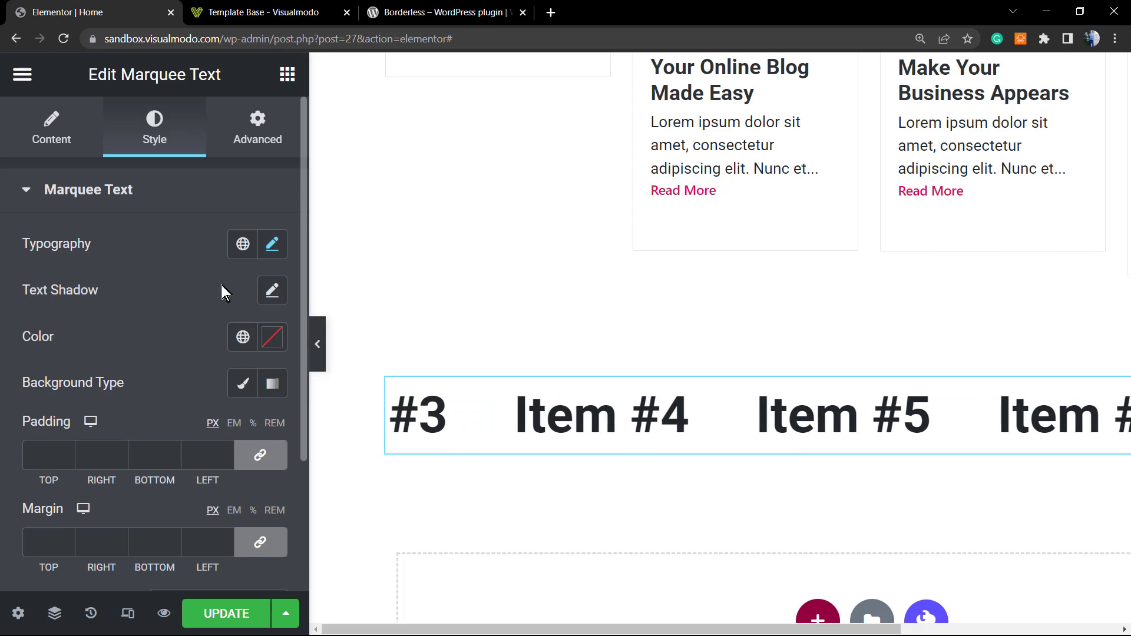
click(281, 337)
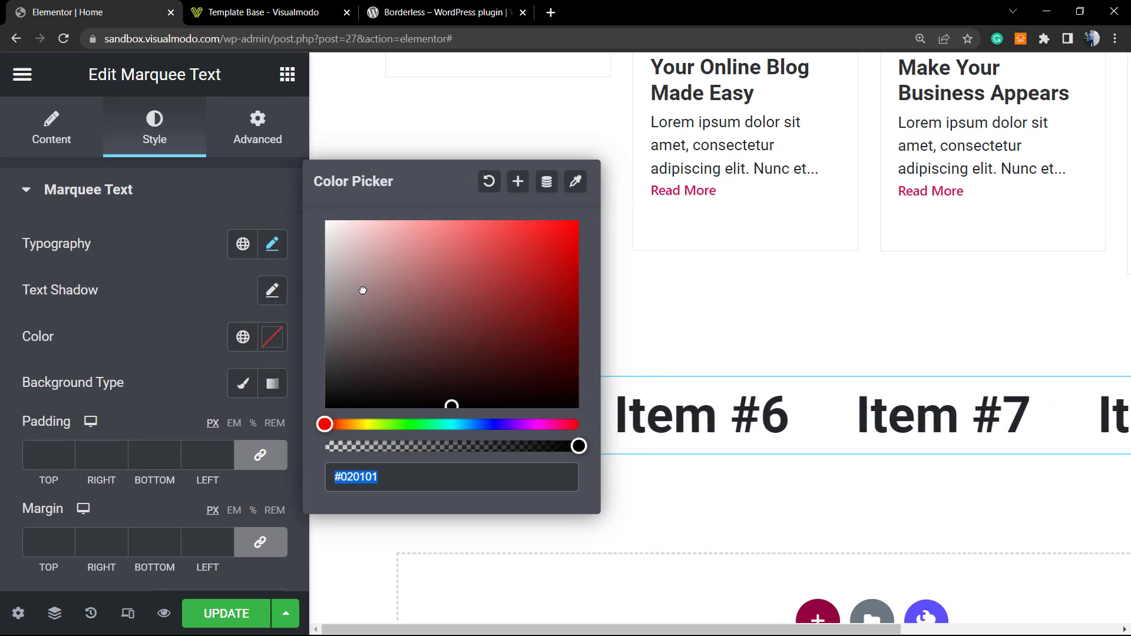
drag(361, 288, 318, 254)
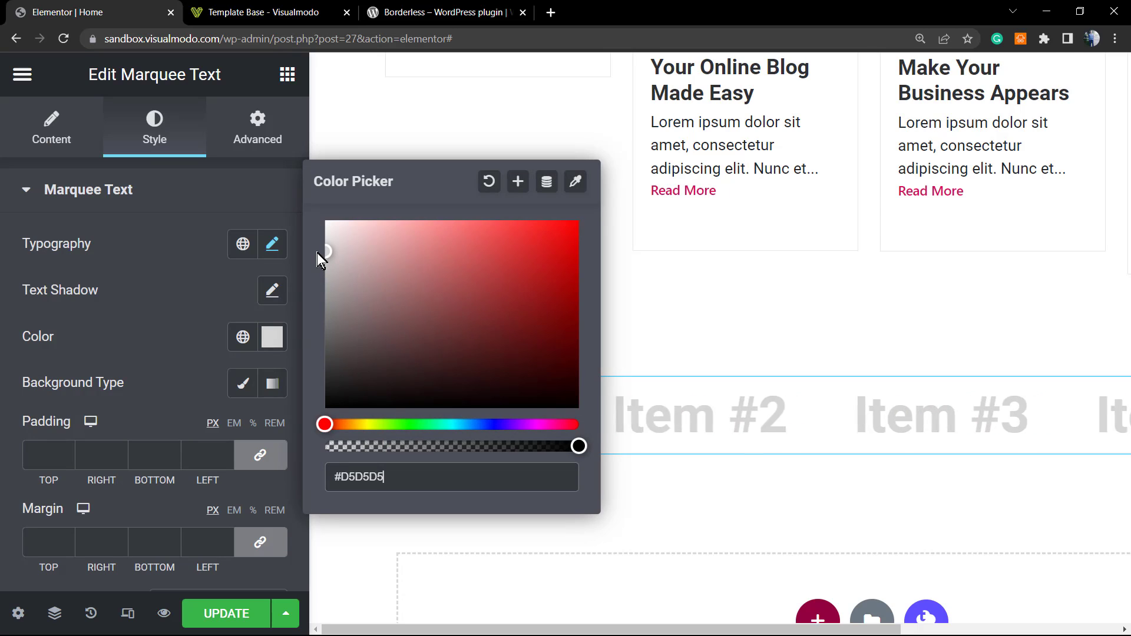
click(141, 304)
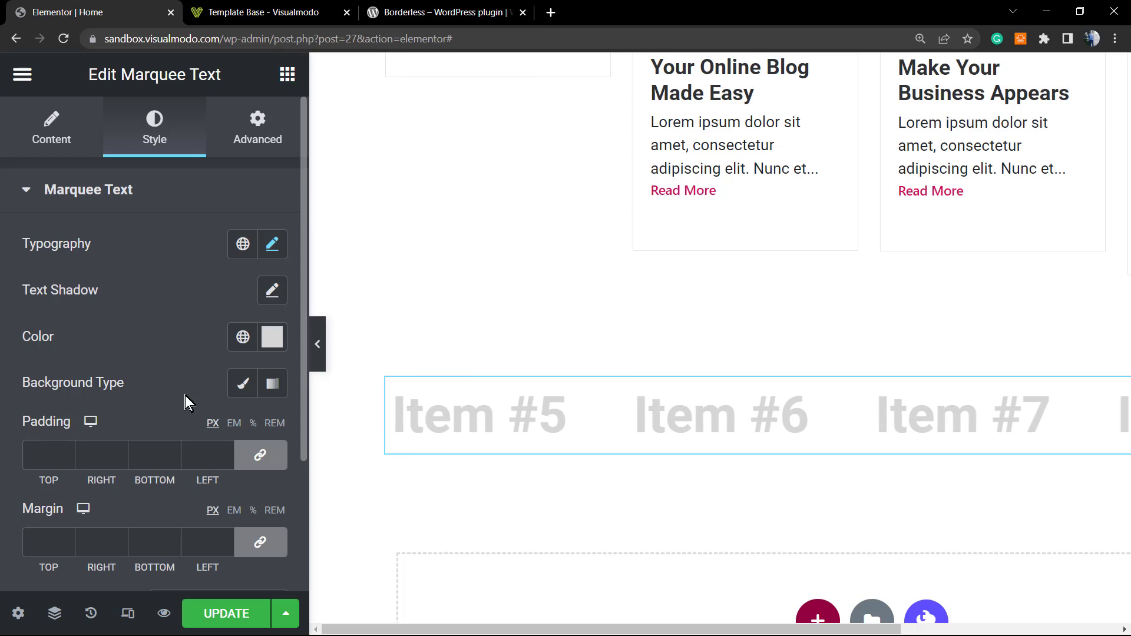
Give each item a Classic background in a near-black colour
click(242, 386)
scroll(146, 396, down, 2)
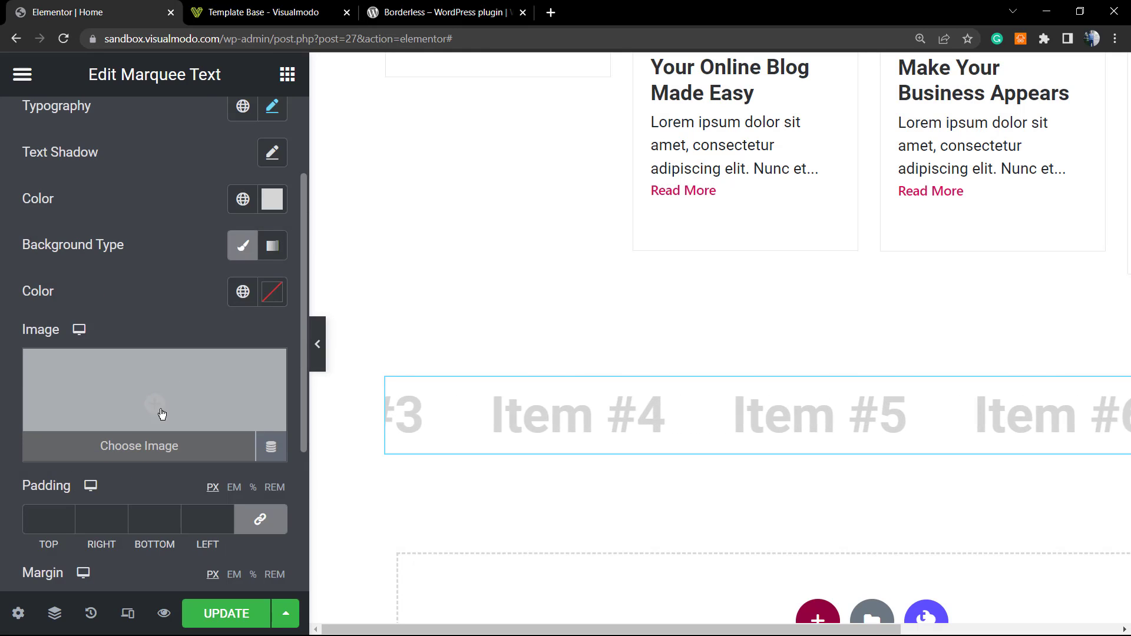
click(271, 292)
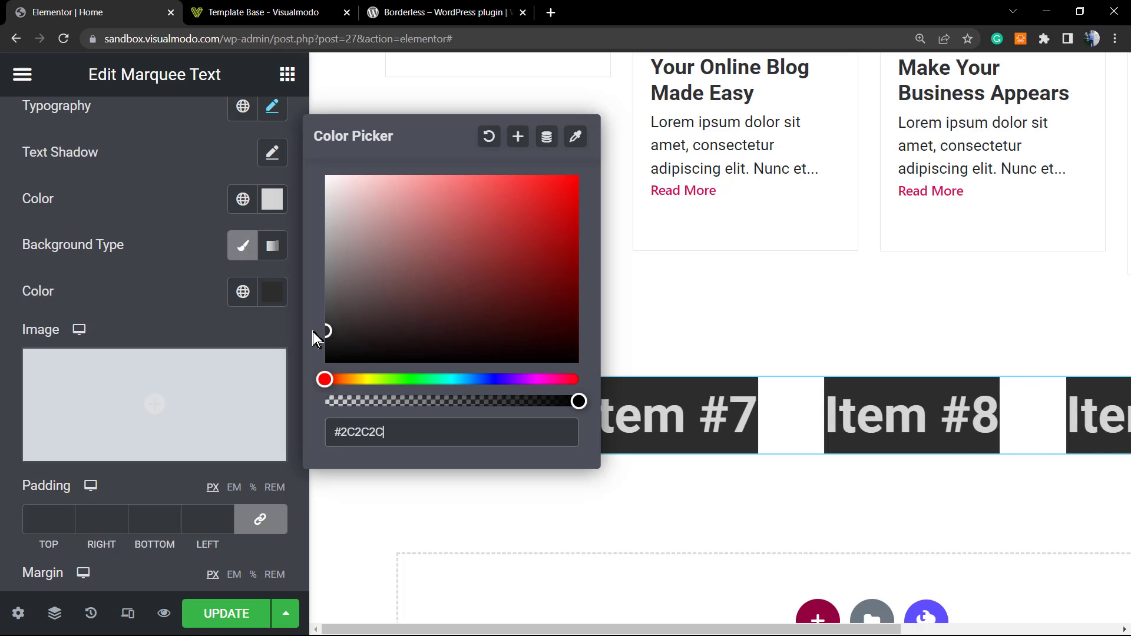
drag(310, 337, 299, 353)
click(193, 312)
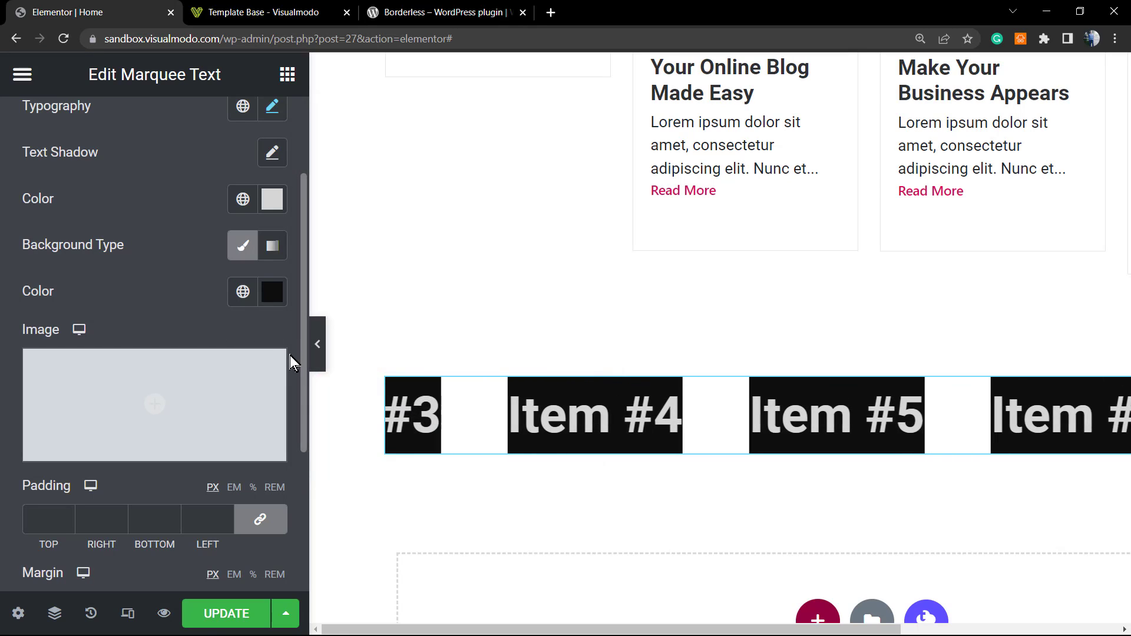
Raise the item padding to 10 on all sides
mouse_move(274, 373)
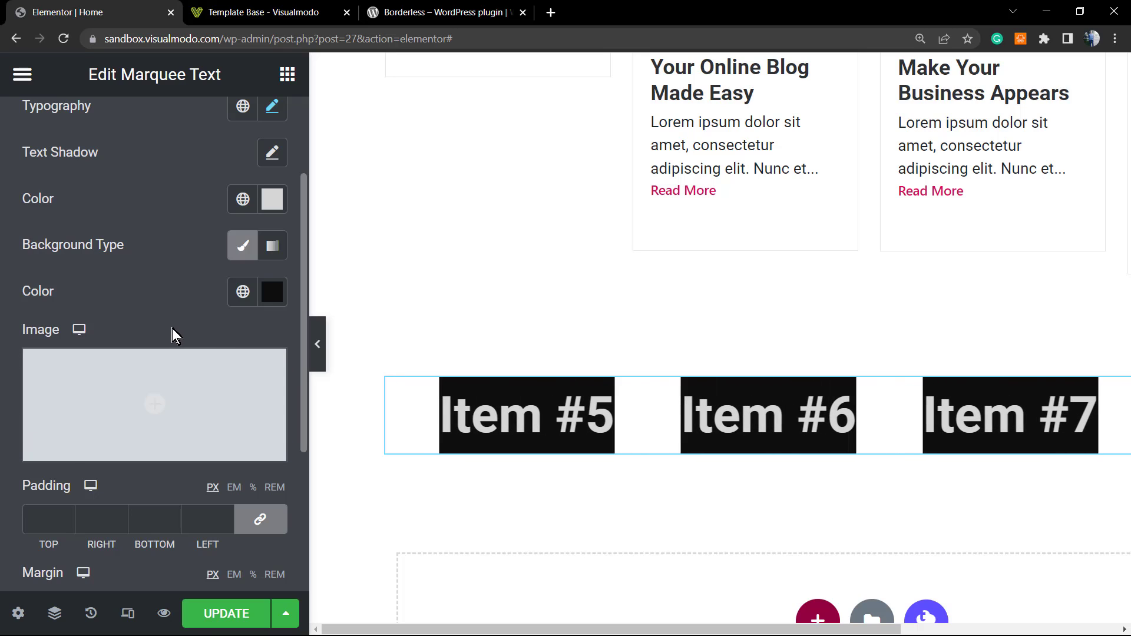
scroll(169, 337, down, 2)
scroll(167, 355, up, 4)
scroll(162, 360, down, 6)
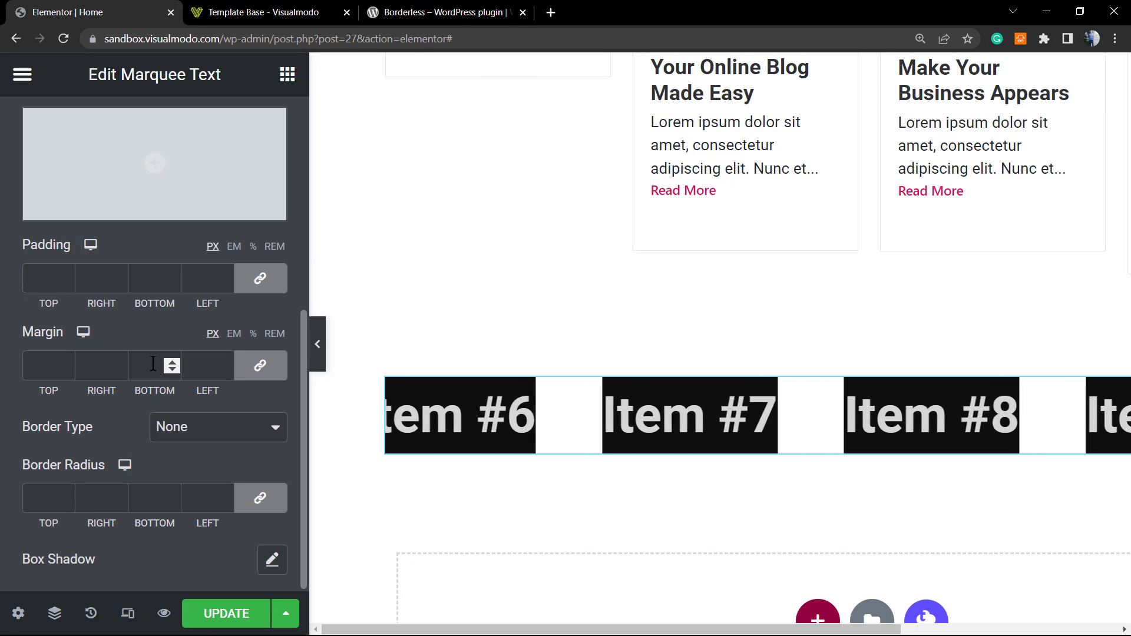
click(66, 275)
click(67, 275)
click(67, 275)
click(66, 275)
click(66, 275)
click(66, 275)
click(66, 275)
click(67, 275)
click(67, 275)
click(67, 275)
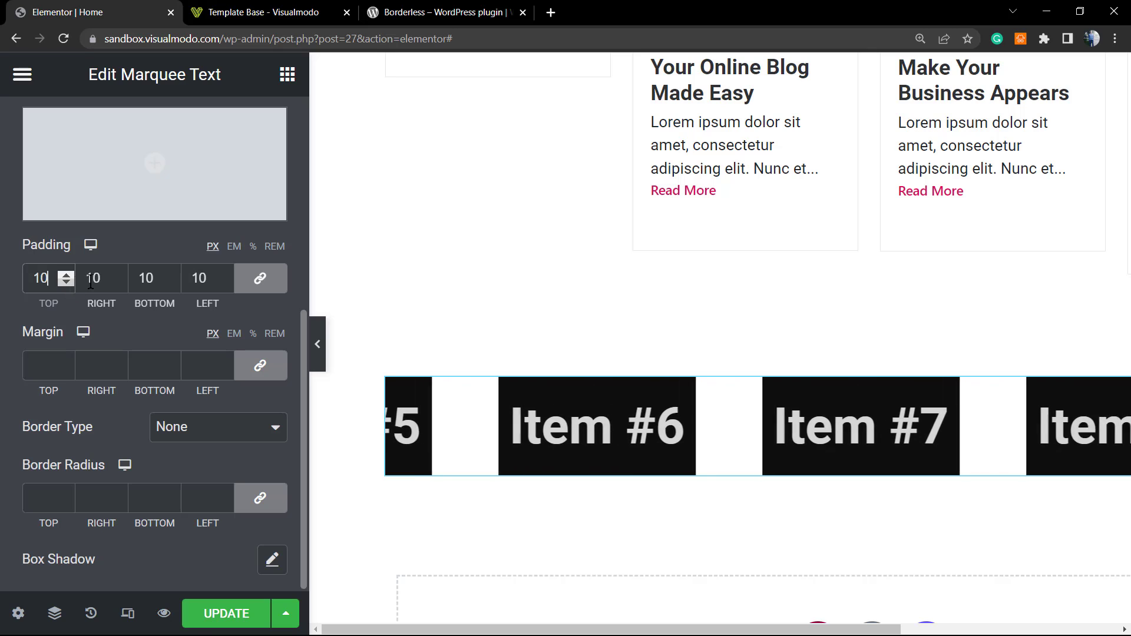
Unlink the padding fields and set right and left padding to 28
click(252, 285)
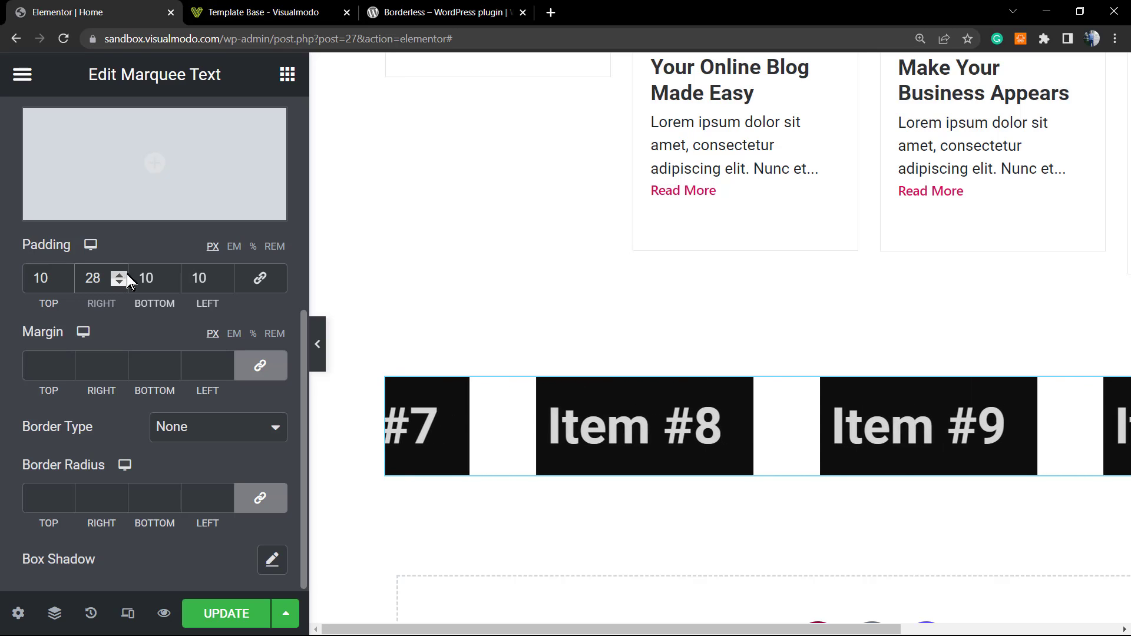
click(97, 275)
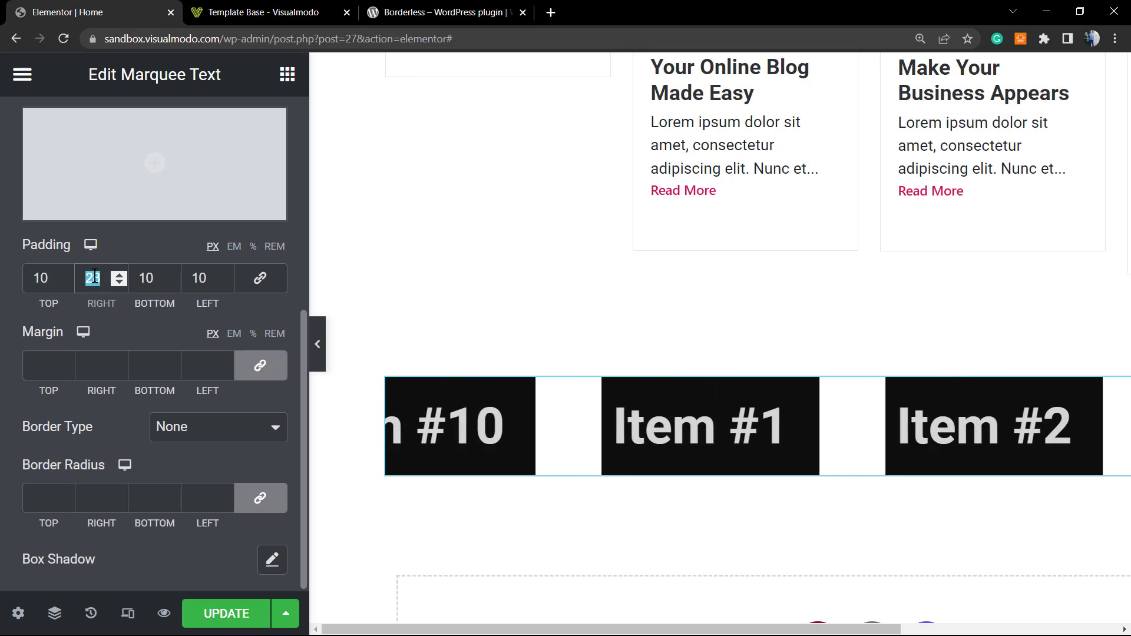
double_click(203, 281)
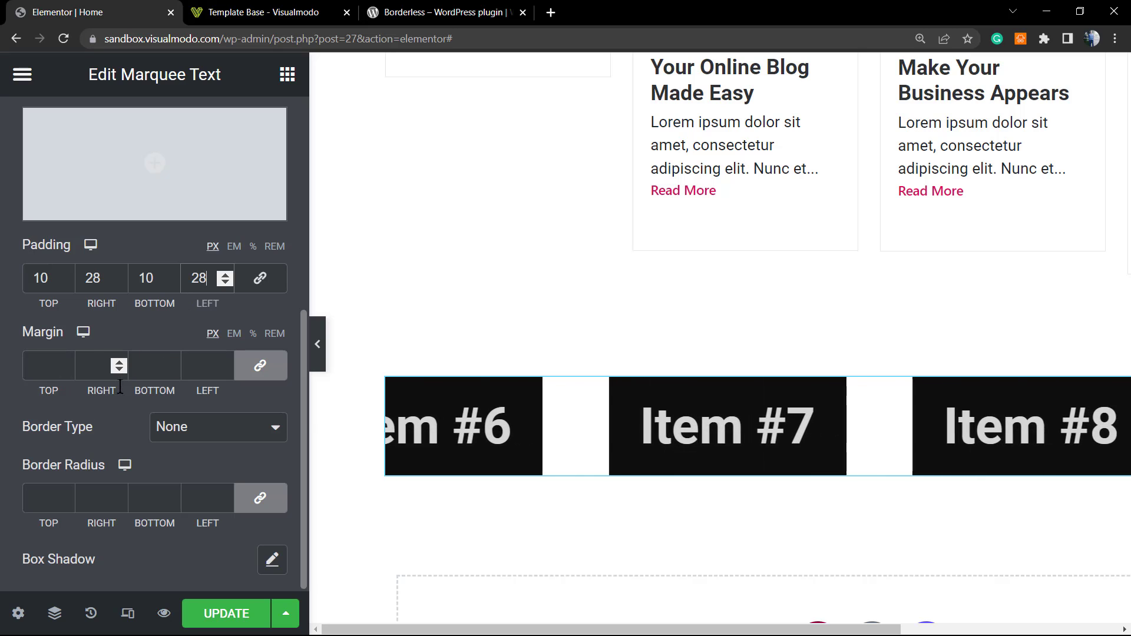
Keep Border Type on None and raise the linked border radius to 25 px
click(205, 431)
click(206, 431)
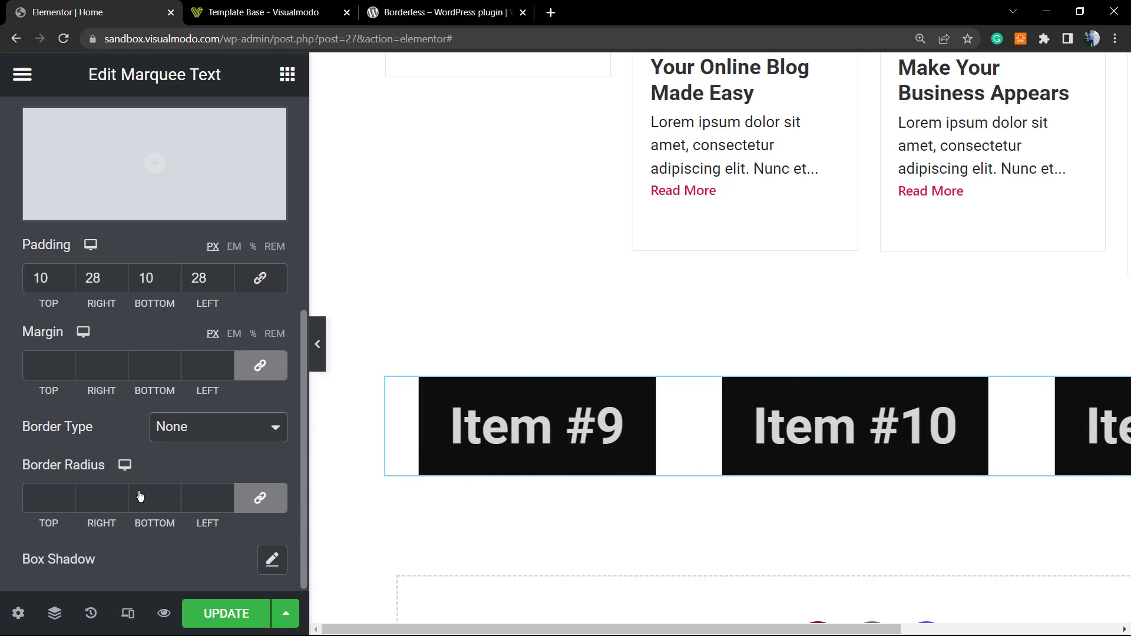
click(66, 496)
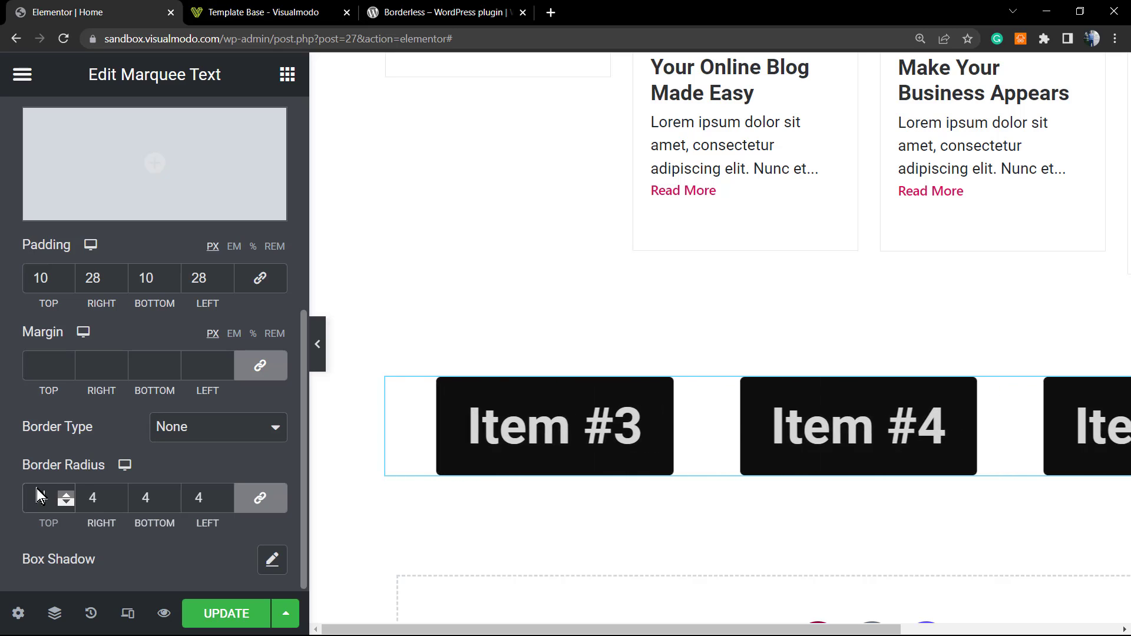
click(66, 497)
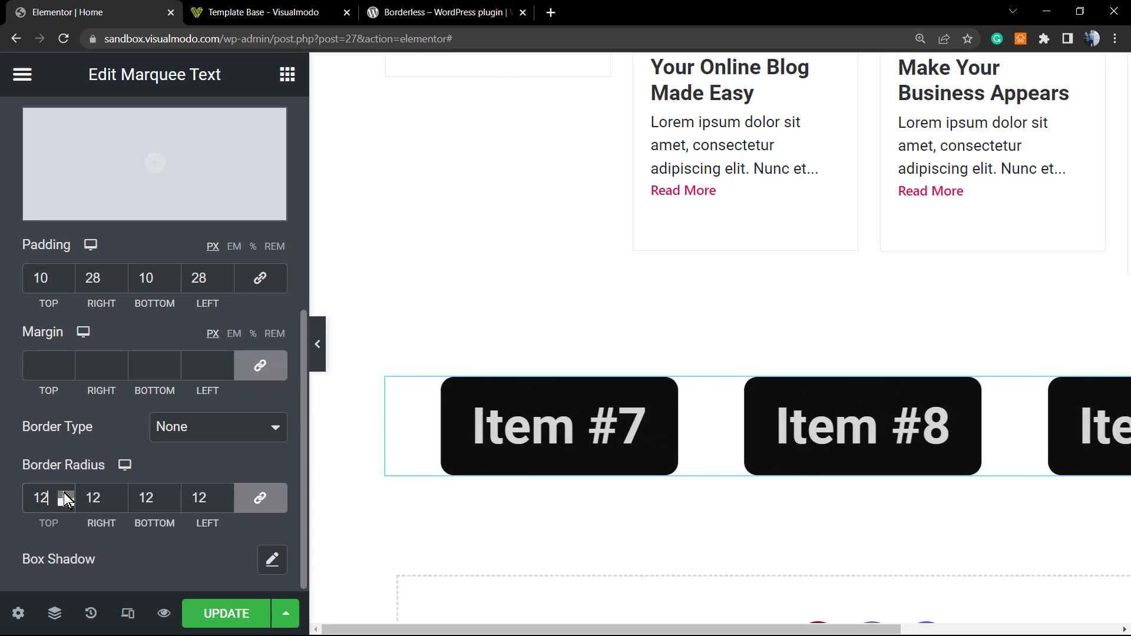
click(66, 497)
click(66, 496)
click(66, 496)
click(66, 497)
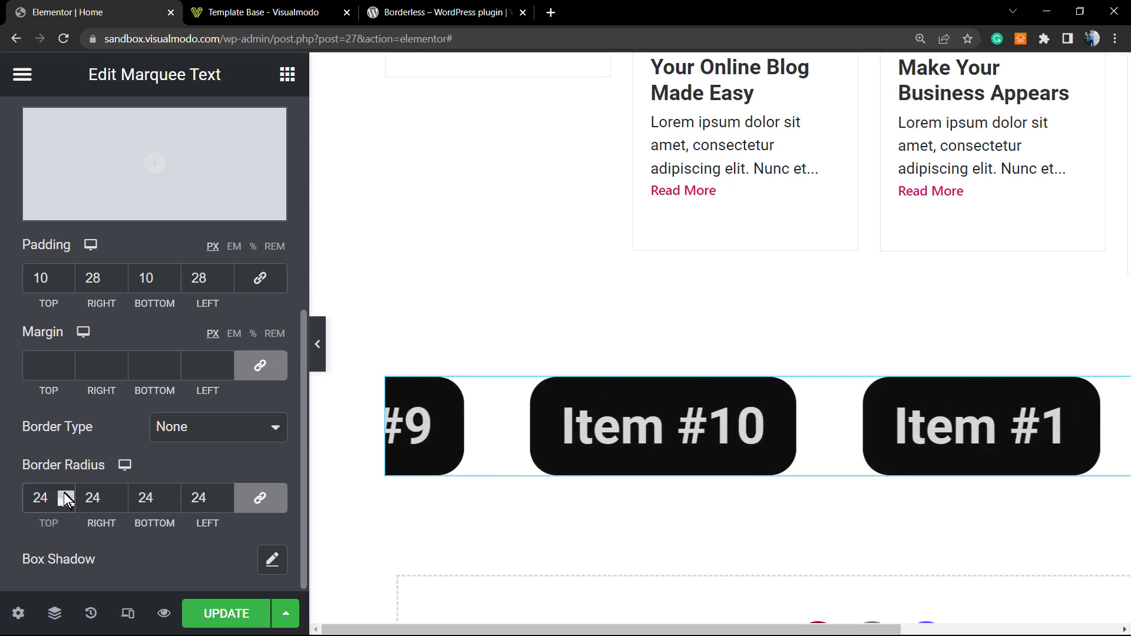
click(66, 497)
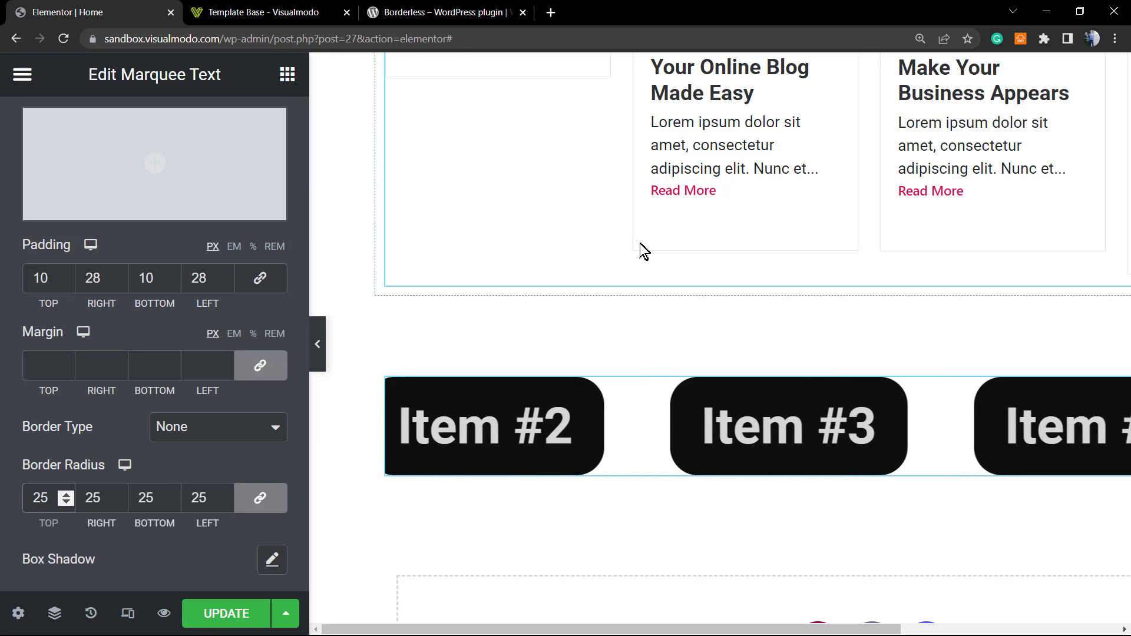
scroll(581, 316, down, 3)
scroll(504, 366, up, 3)
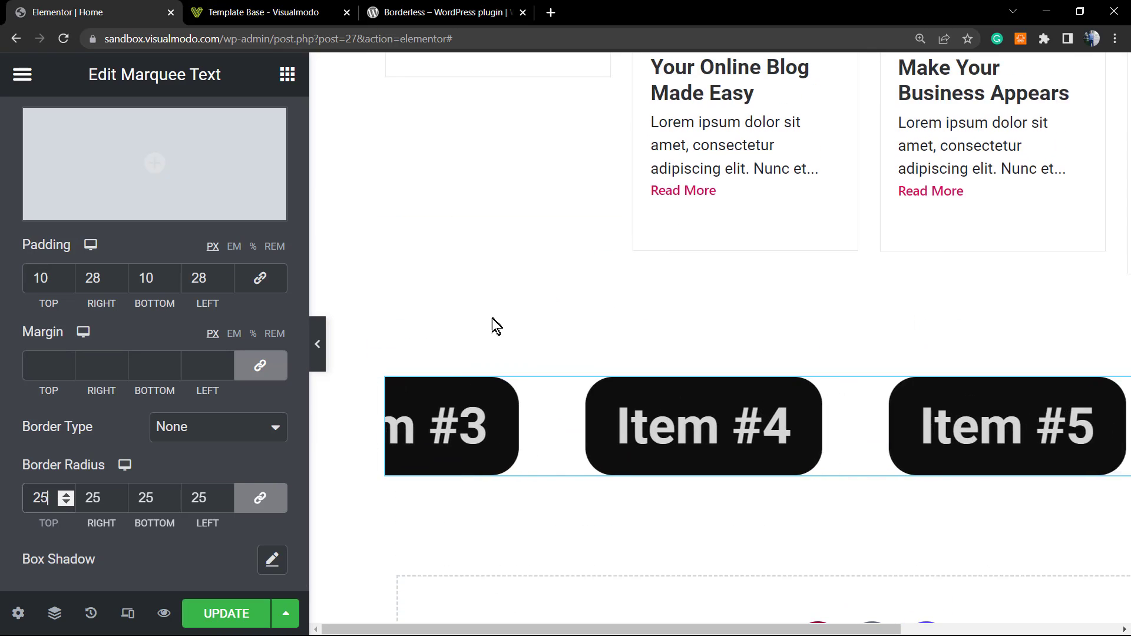
scroll(496, 325, down, 1)
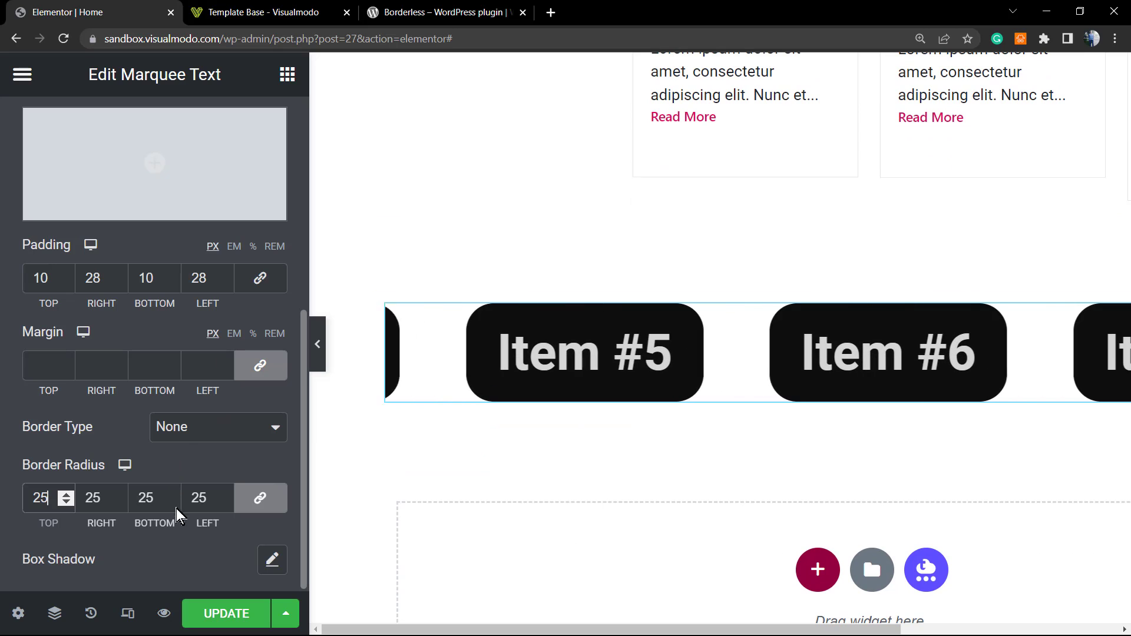
Apply the default box shadow (10 px blur) to the items and zoom to inspect it
click(272, 559)
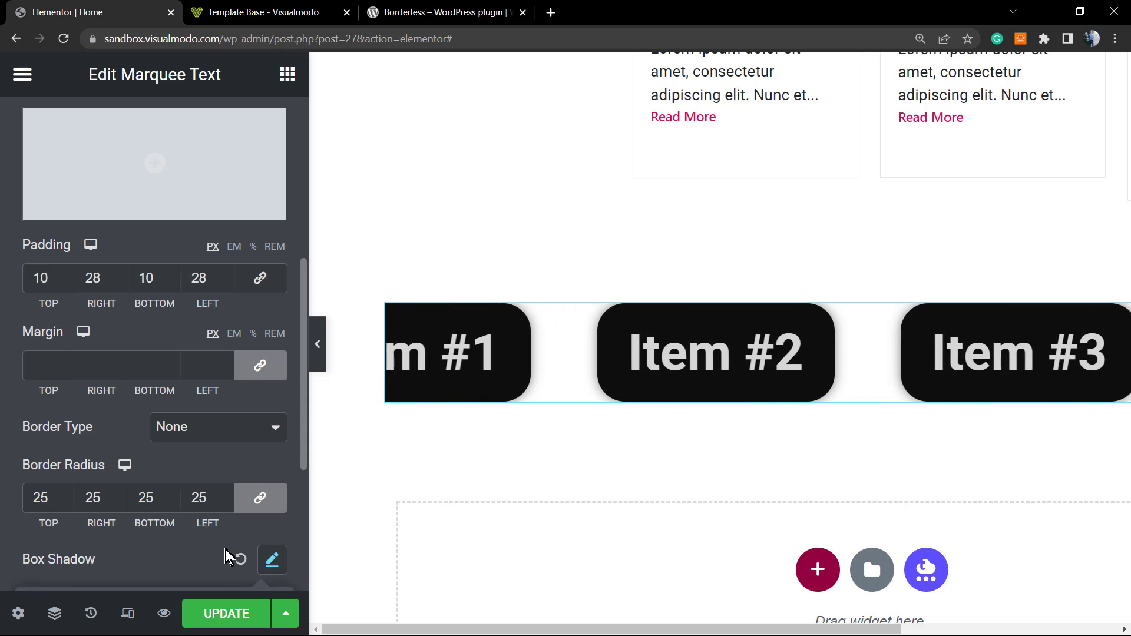
key(ctrl+minus)
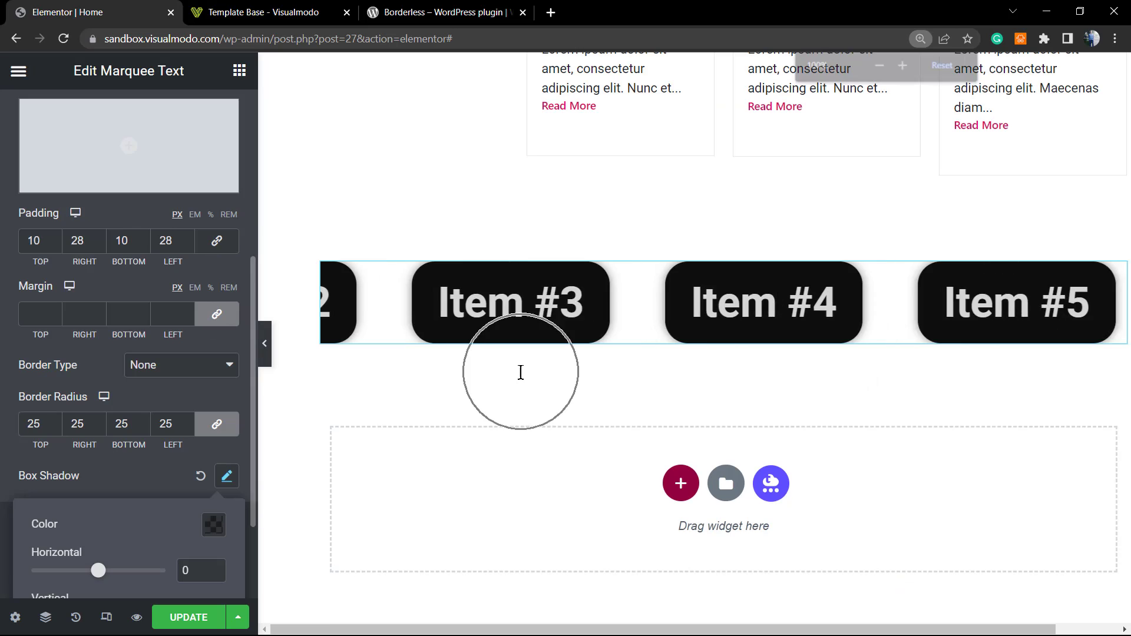
key(ctrl+minus)
key(ctrl+minus)
key(ctrl+plus)
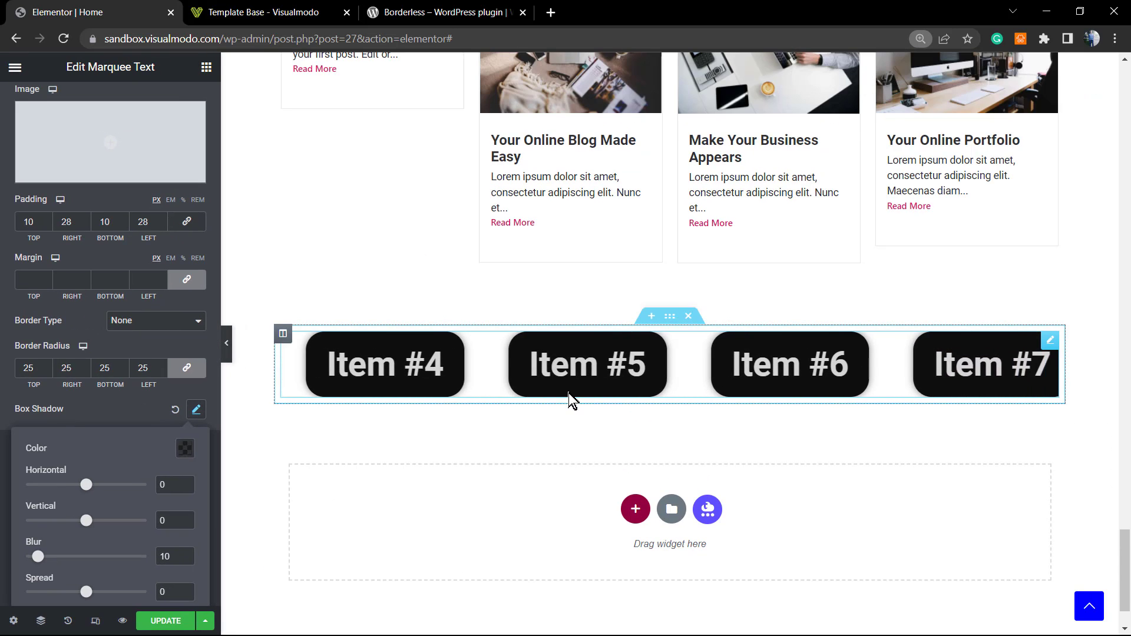
key(ctrl+plus)
key(ctrl+plus)
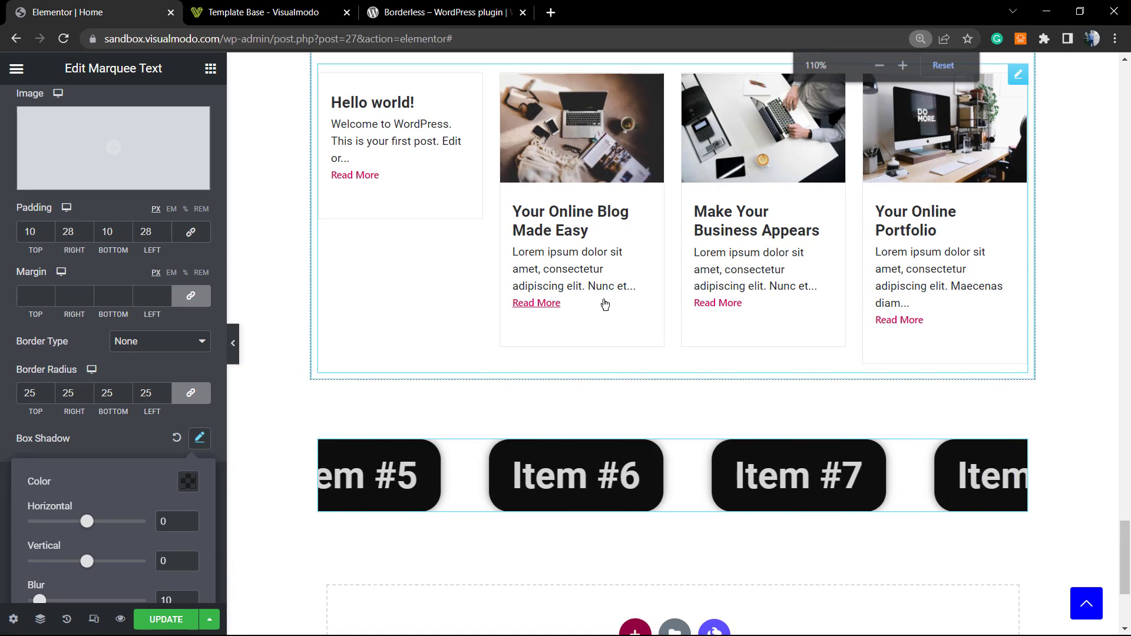
key(ctrl+plus)
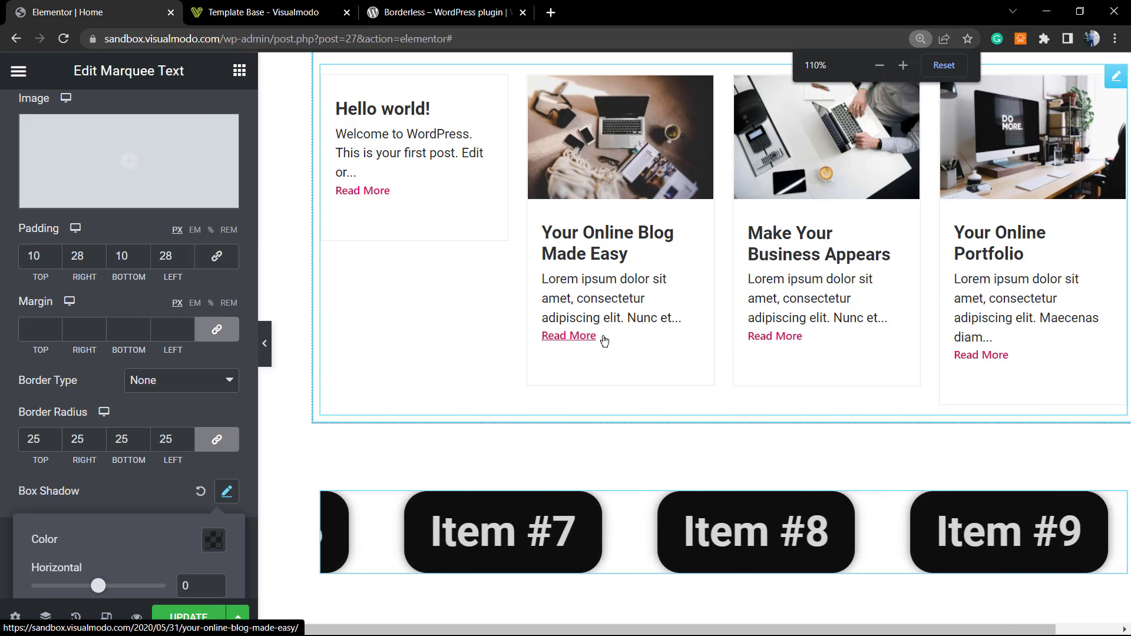
key(ctrl+minus)
key(ctrl+minus)
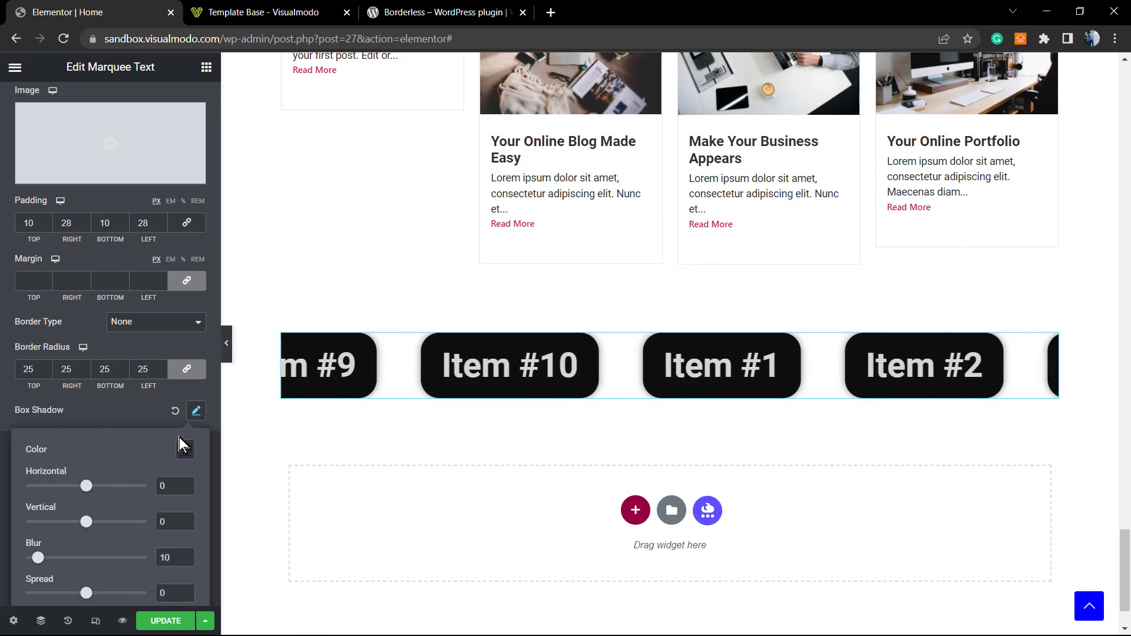
scroll(412, 457, down, 2)
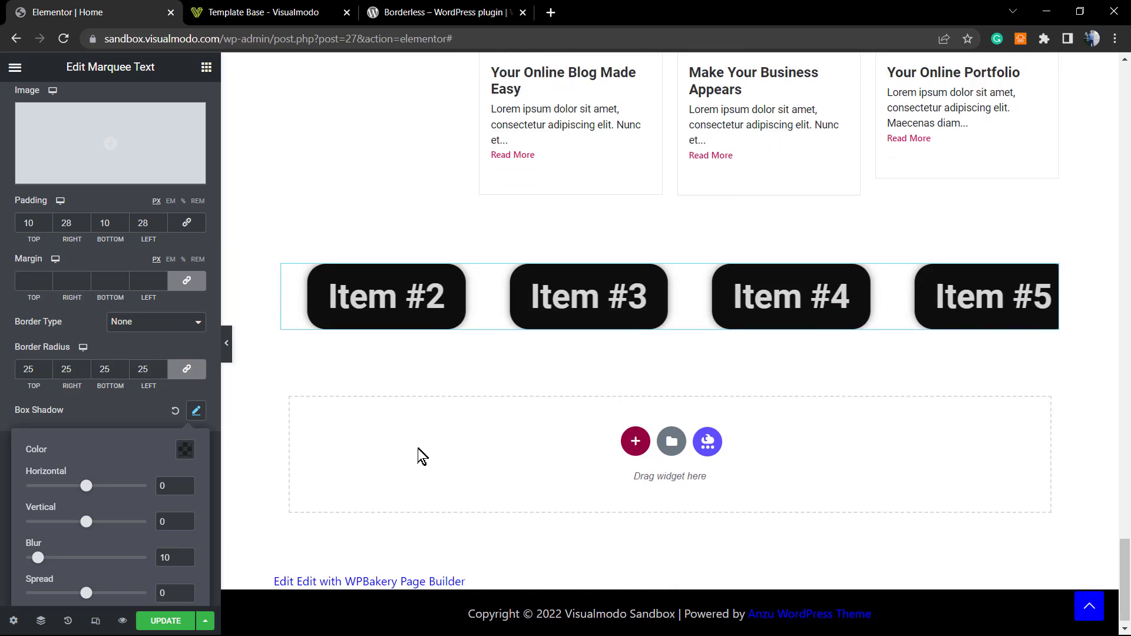
scroll(422, 457, up, 5)
scroll(422, 457, down, 3)
scroll(422, 456, up, 1)
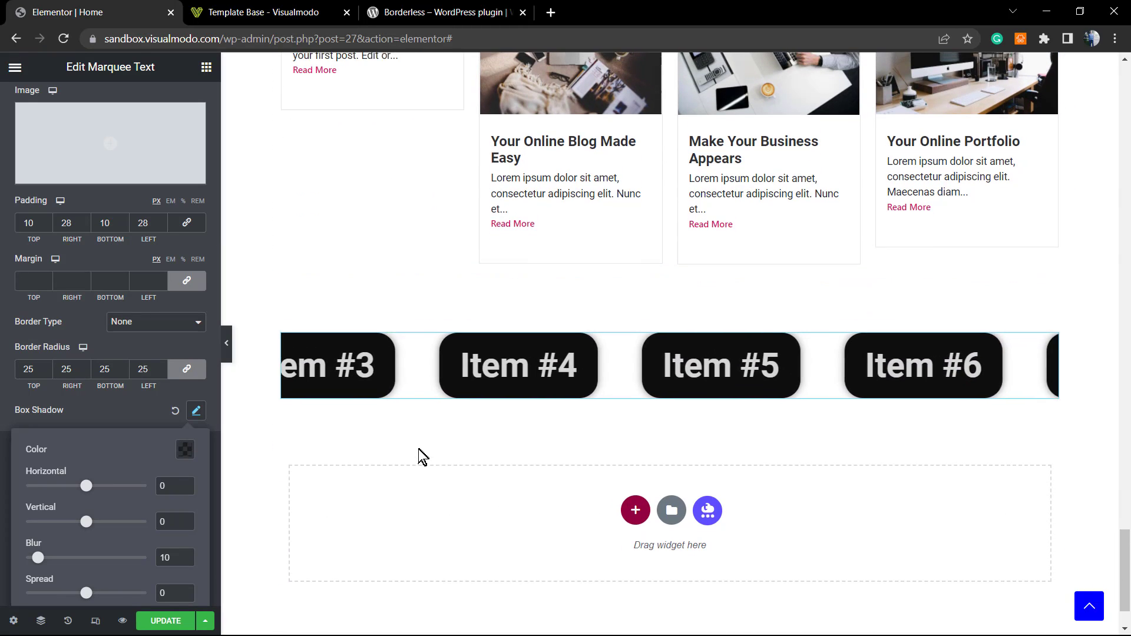
scroll(419, 454, up, 1)
scroll(419, 454, down, 2)
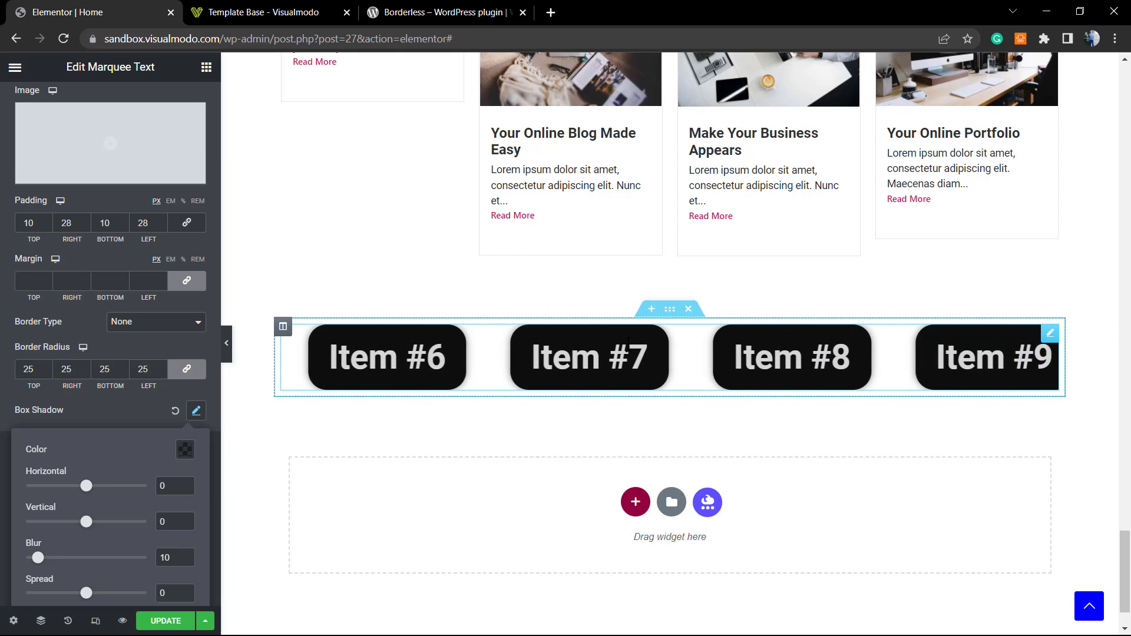
Duplicate the styled marquee, then duplicate the copy, giving three stacked rows
right_click(628, 342)
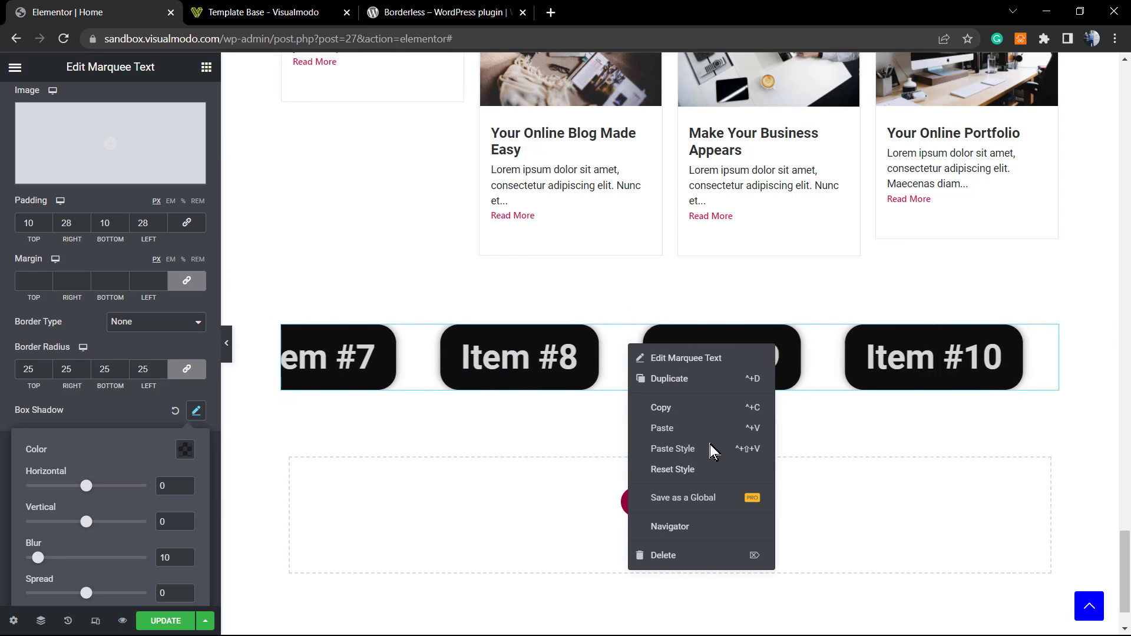
click(695, 380)
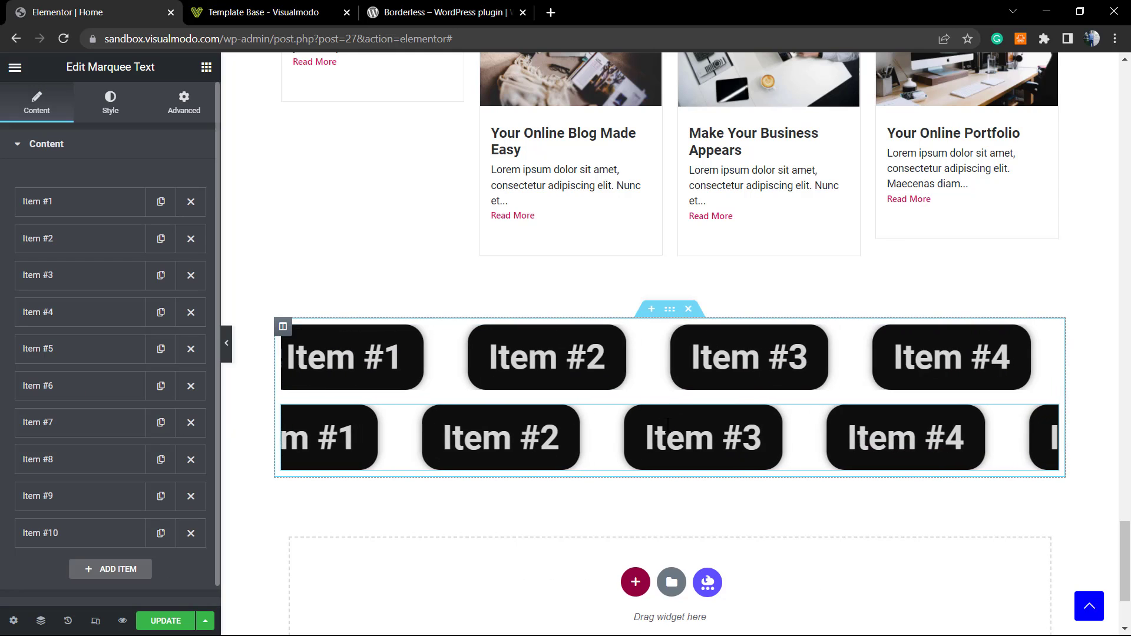
right_click(660, 436)
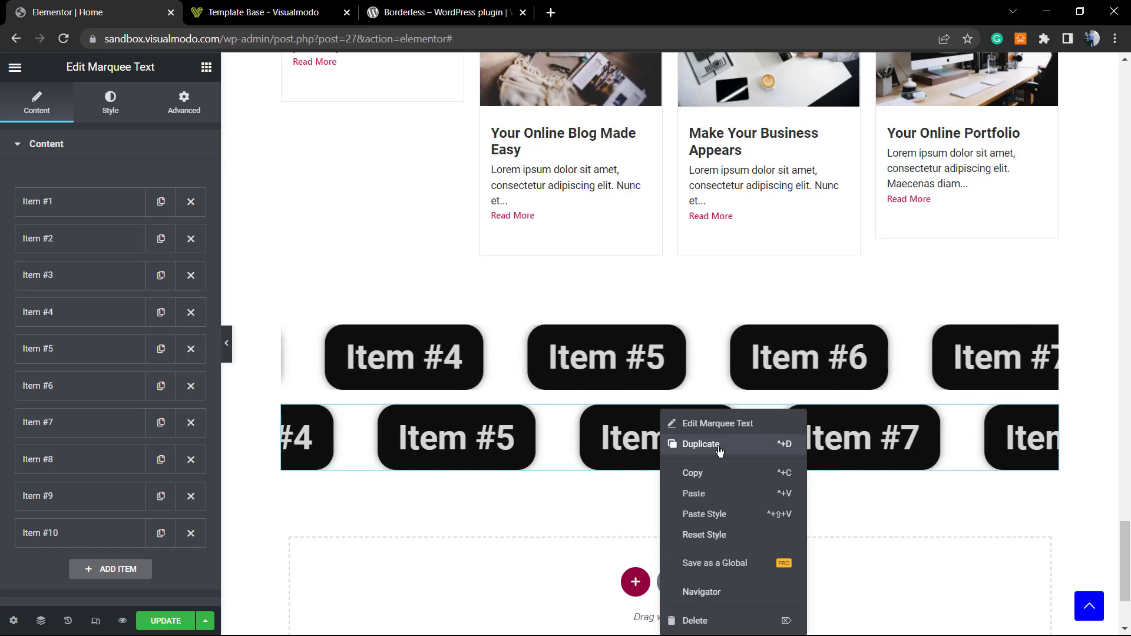
click(695, 447)
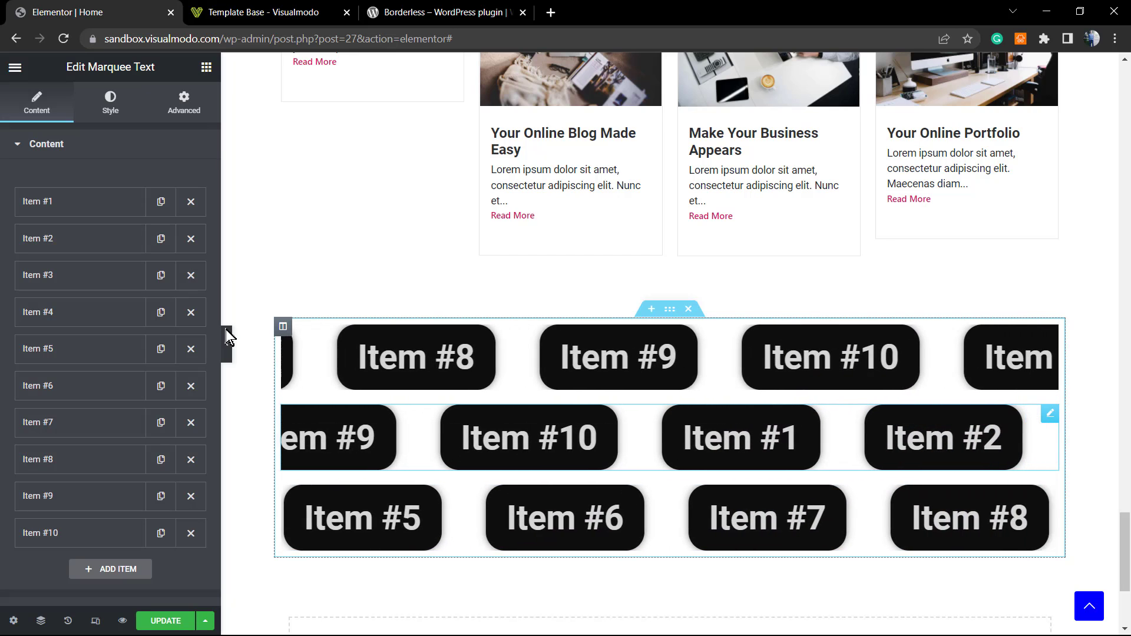
Set the middle marquee's scrolling Direction to Right
click(118, 586)
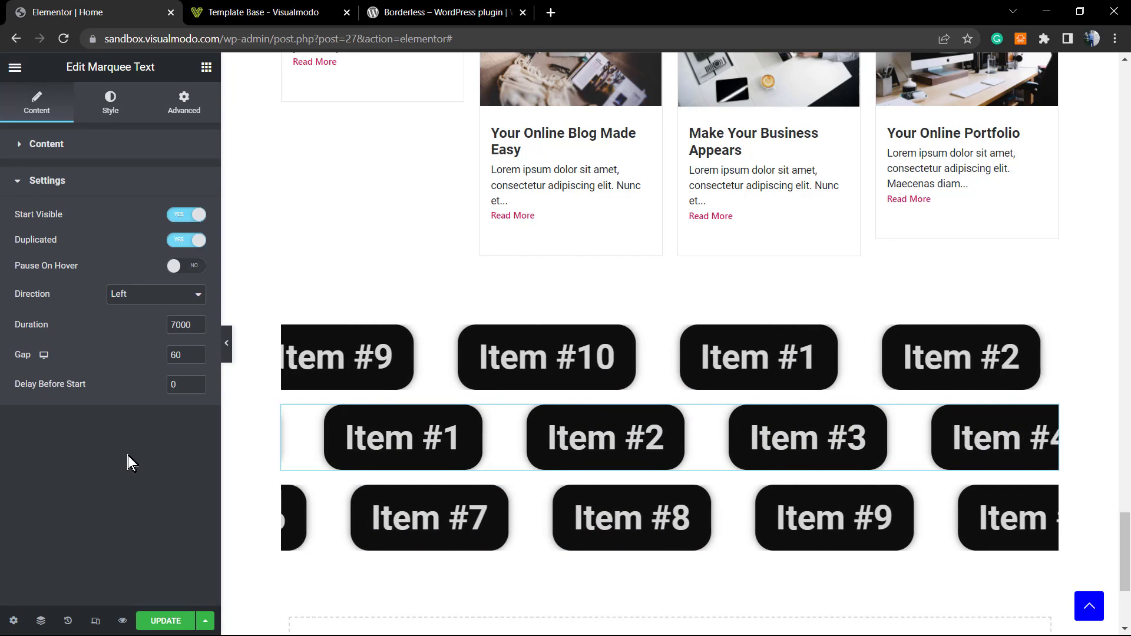
click(172, 295)
click(155, 321)
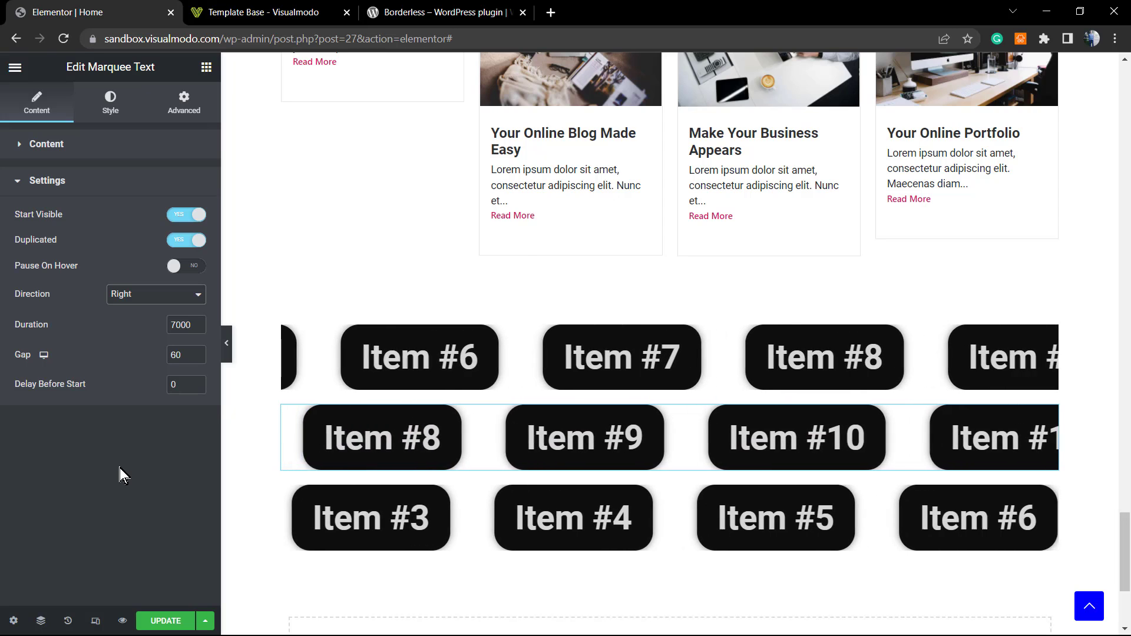
scroll(518, 448, down, 3)
scroll(519, 448, up, 2)
scroll(519, 448, up, 1)
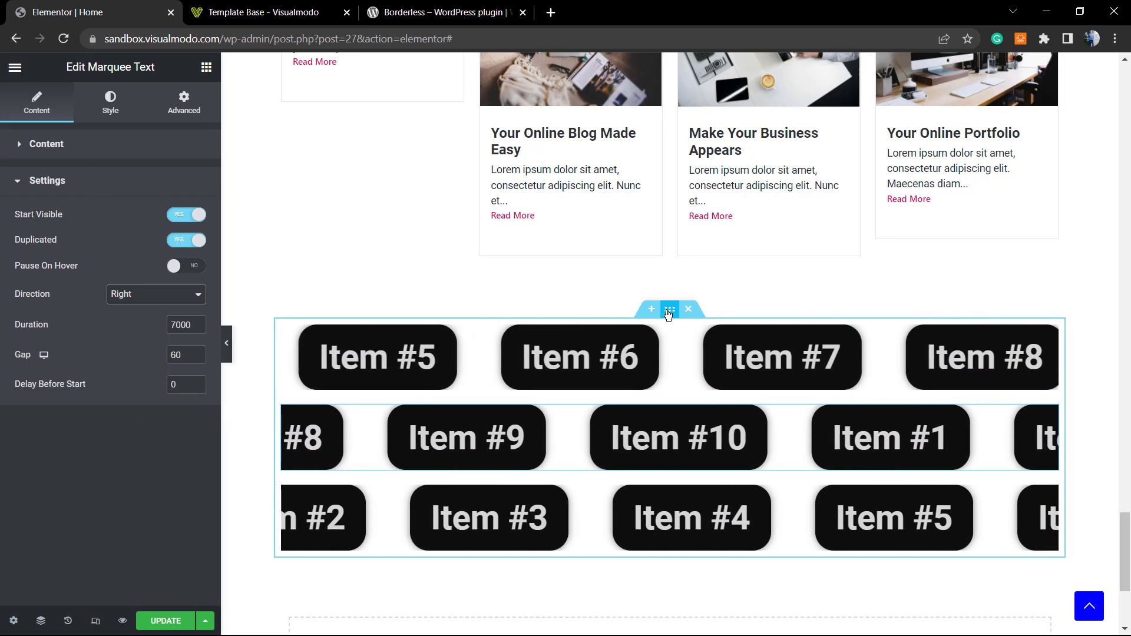
Select the marquee section and turn Stretch Section on
click(669, 311)
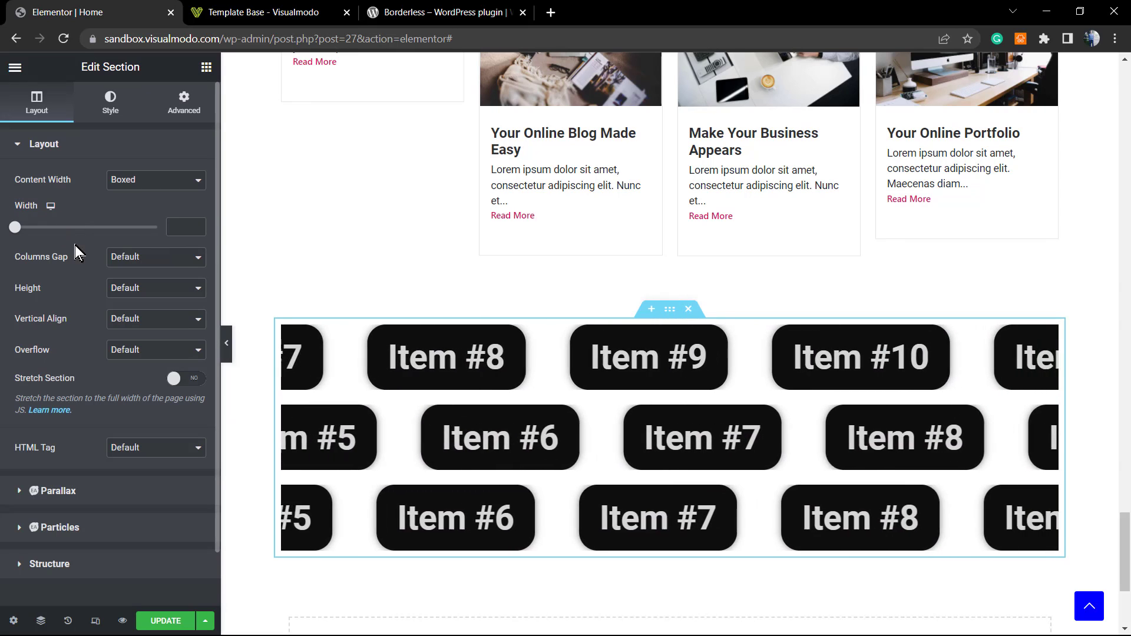
click(189, 378)
click(174, 378)
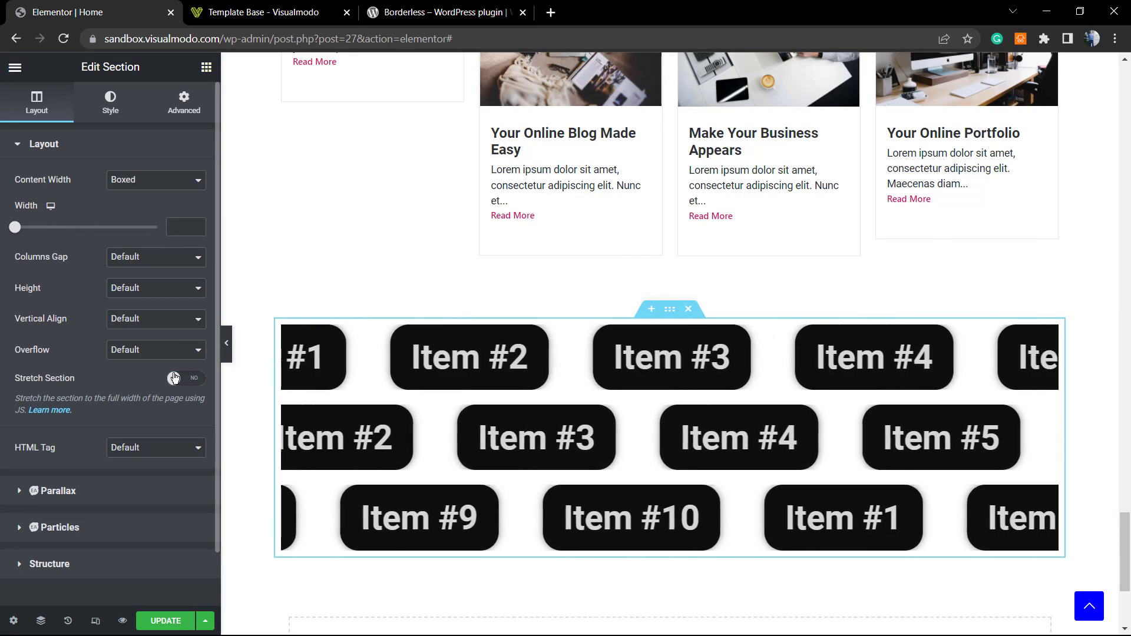
click(174, 378)
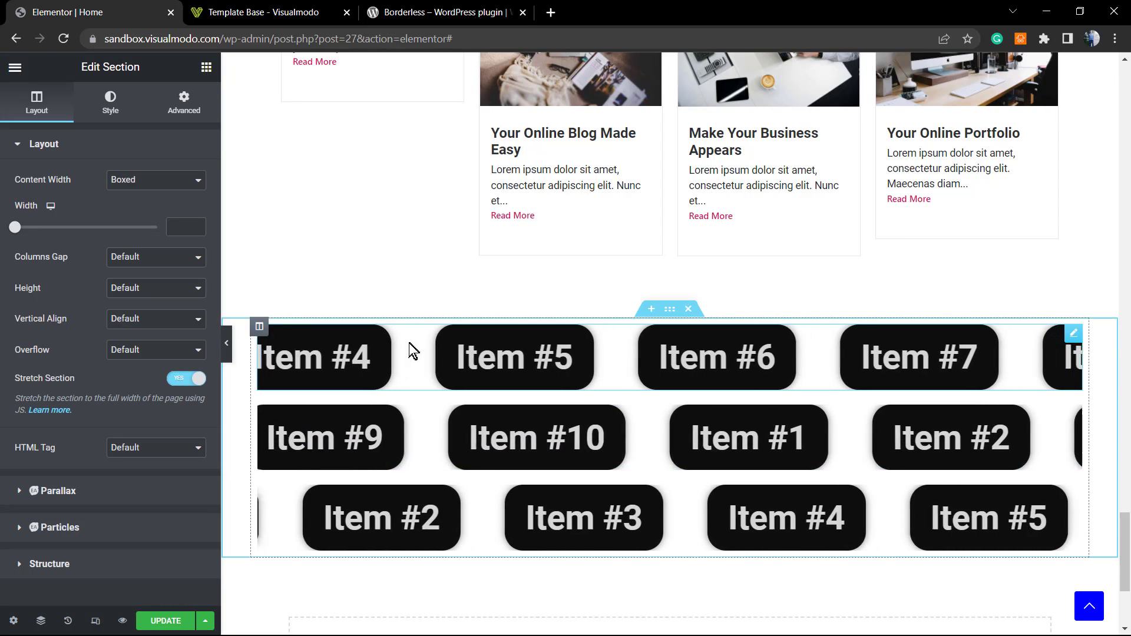
scroll(413, 354, down, 2)
scroll(408, 371, up, 3)
scroll(413, 377, down, 1)
scroll(490, 379, down, 2)
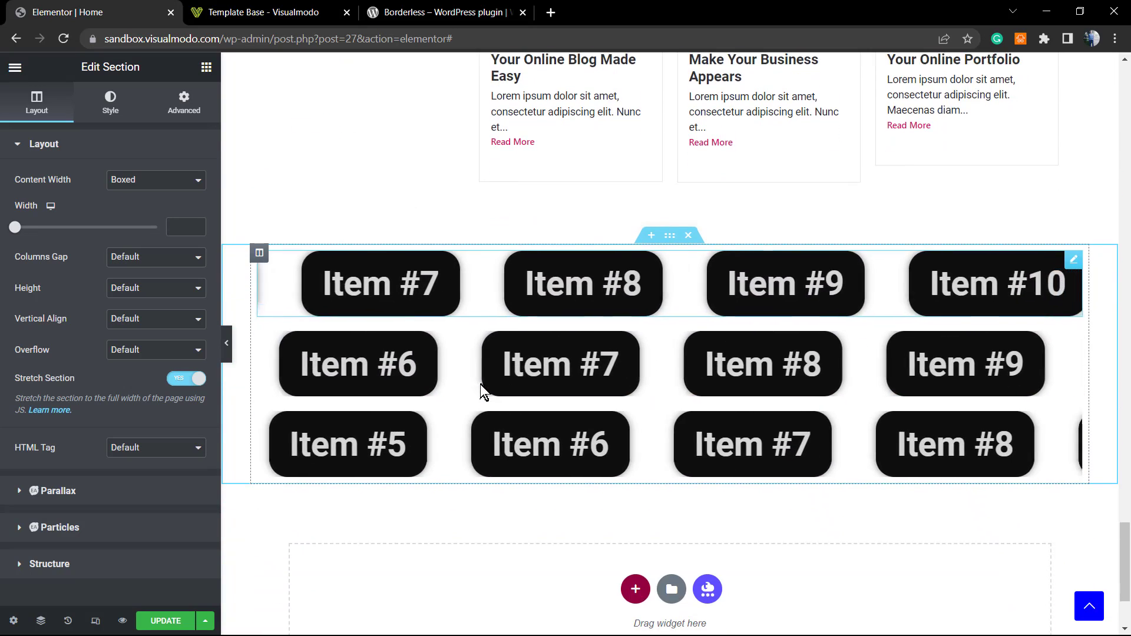
Add an empty section below the marquees and return to the widget list
scroll(577, 446, down, 2)
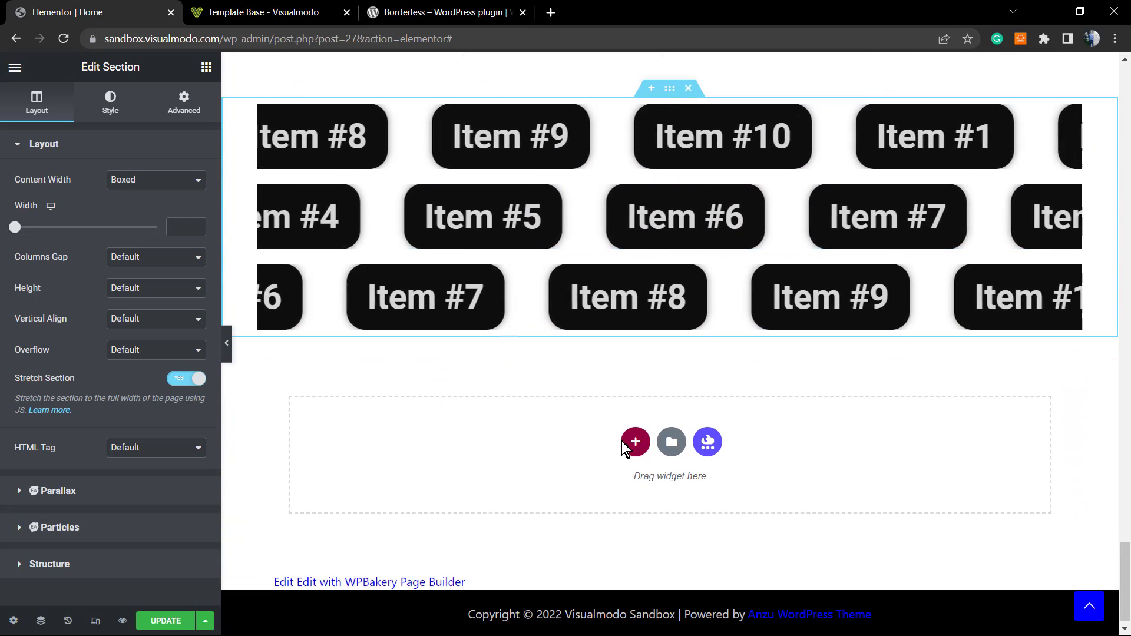
click(625, 445)
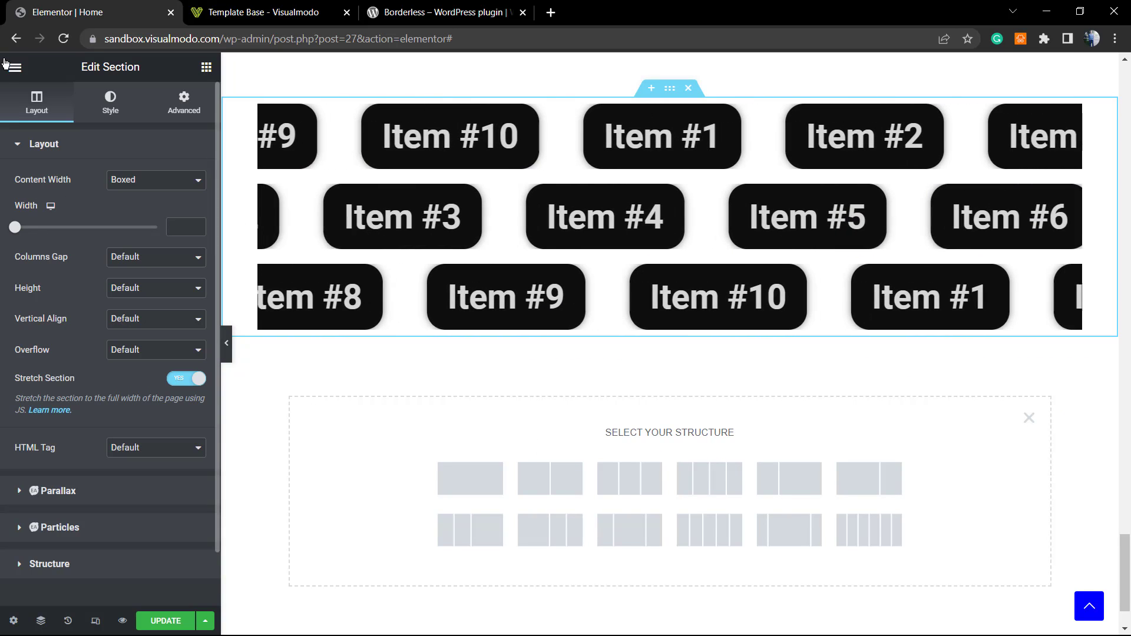
click(14, 68)
click(15, 68)
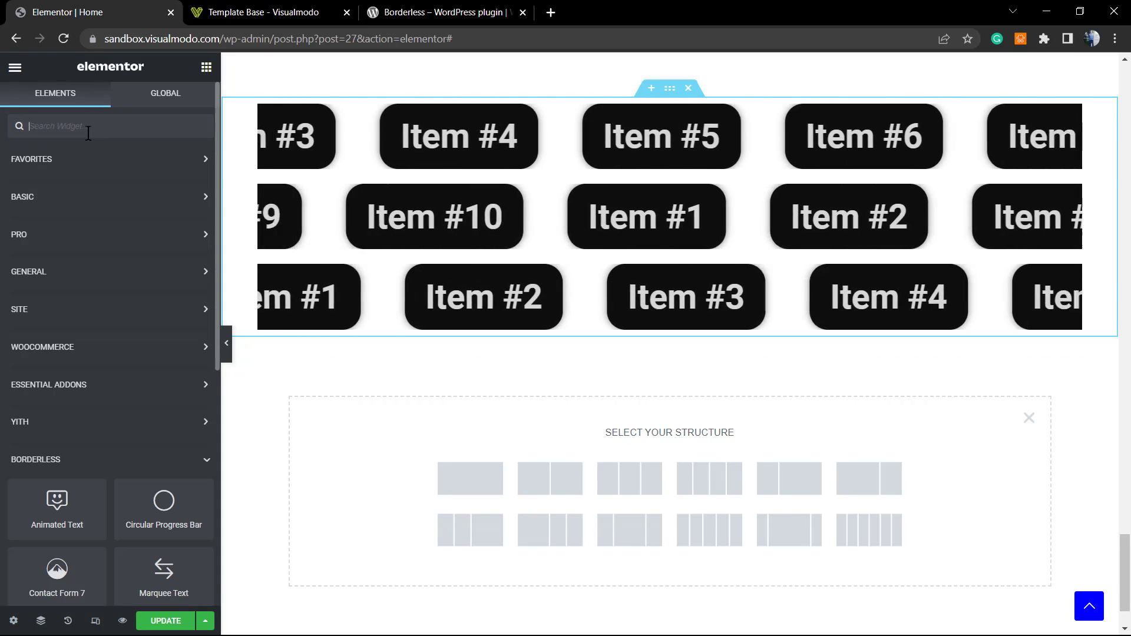
Filter the widget list by searching for 'text'
click(89, 126)
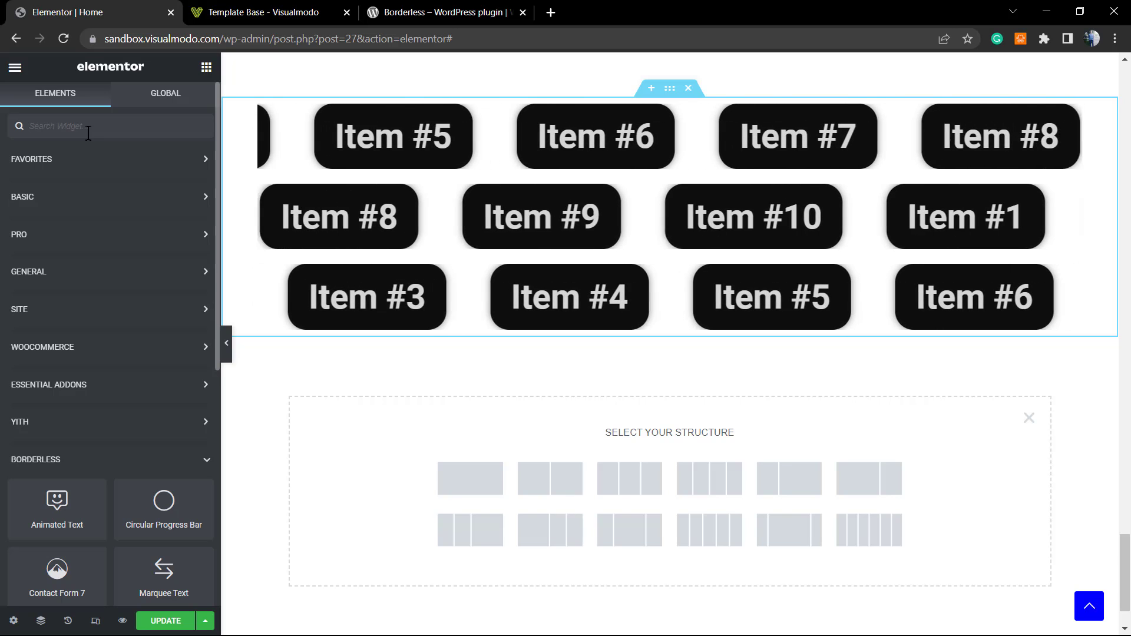
text(mar)
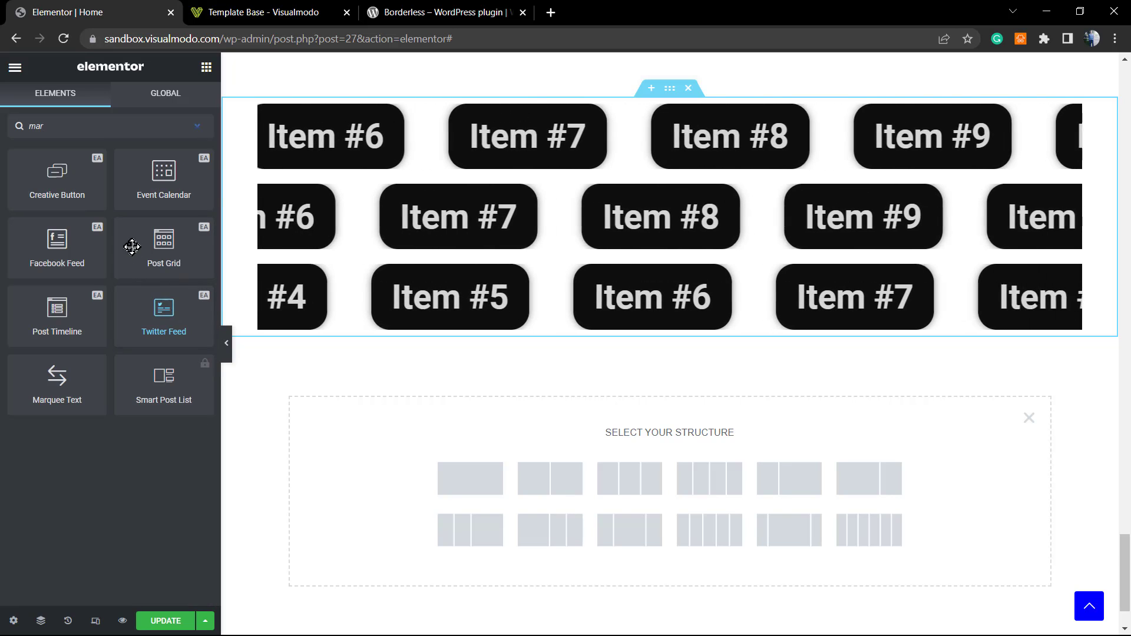
double_click(78, 126)
key(BackSpace)
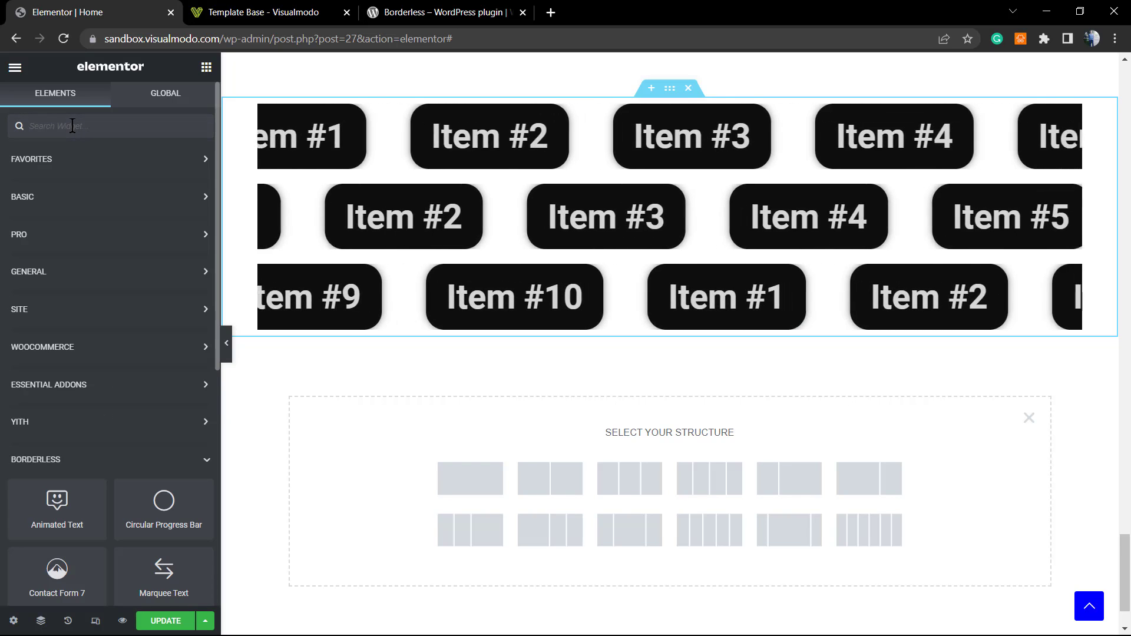
text(text)
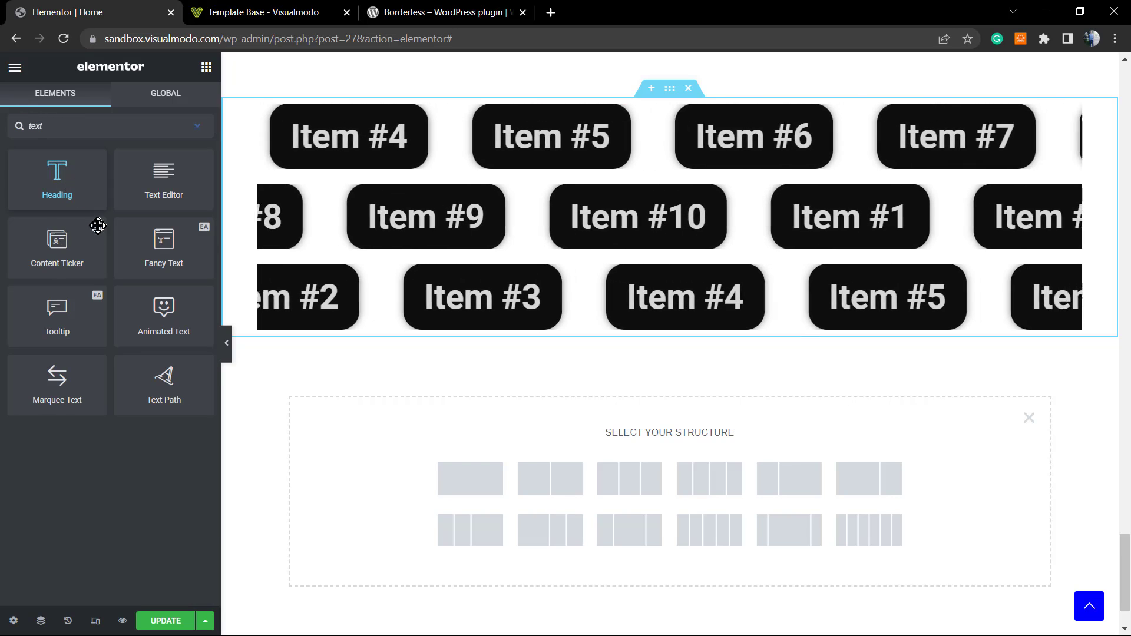
Drop a Marquee Text widget into the new section and delete items #2–#10
drag(72, 382, 471, 451)
scroll(492, 348, up, 1)
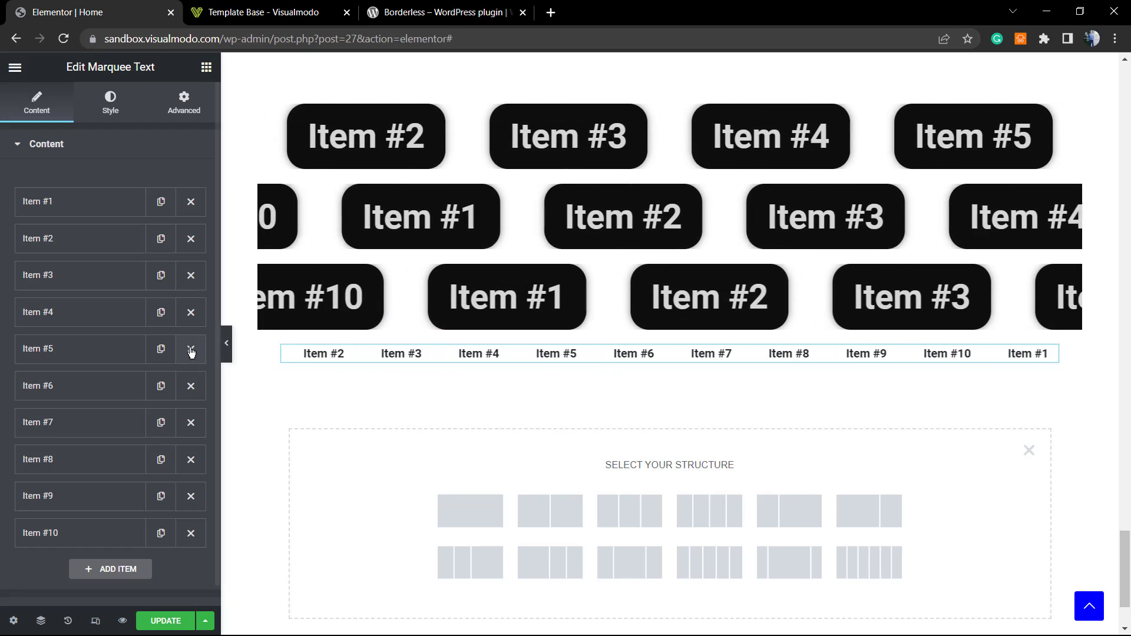
click(188, 240)
click(189, 240)
click(188, 240)
click(189, 240)
click(189, 240)
click(189, 240)
click(189, 240)
click(188, 240)
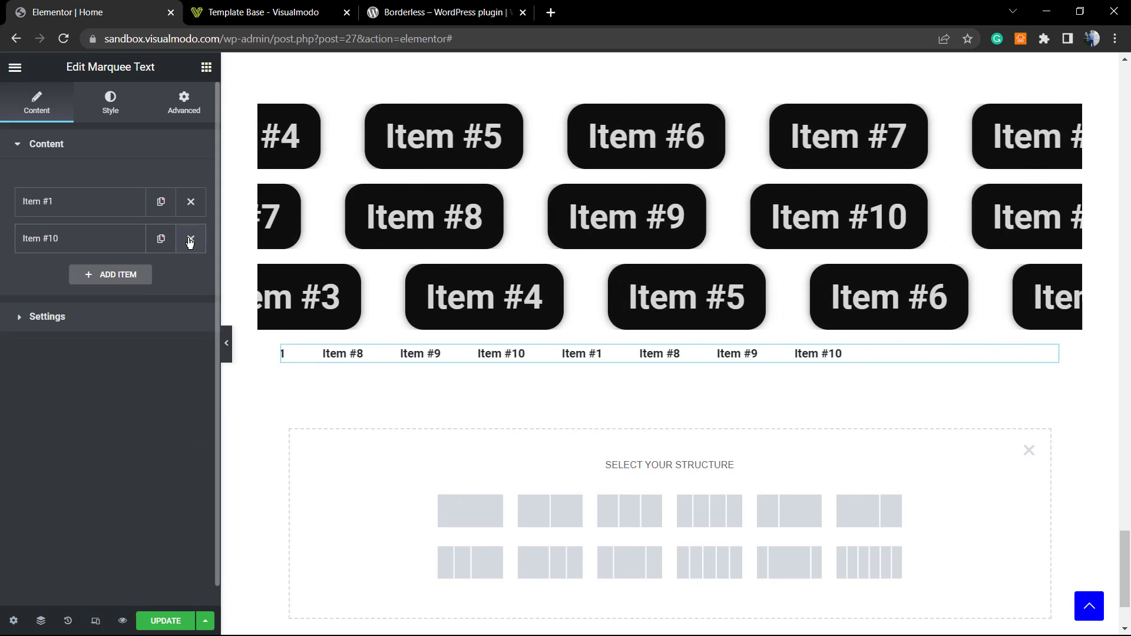
click(188, 240)
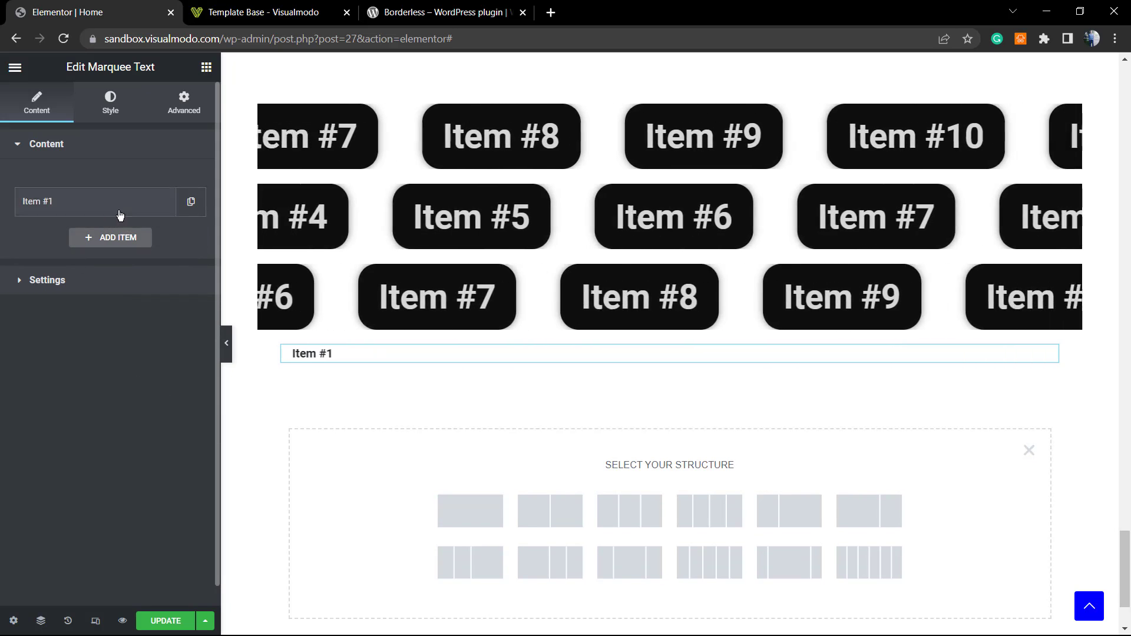
Change Item #1's text to 'Save Money'
click(93, 202)
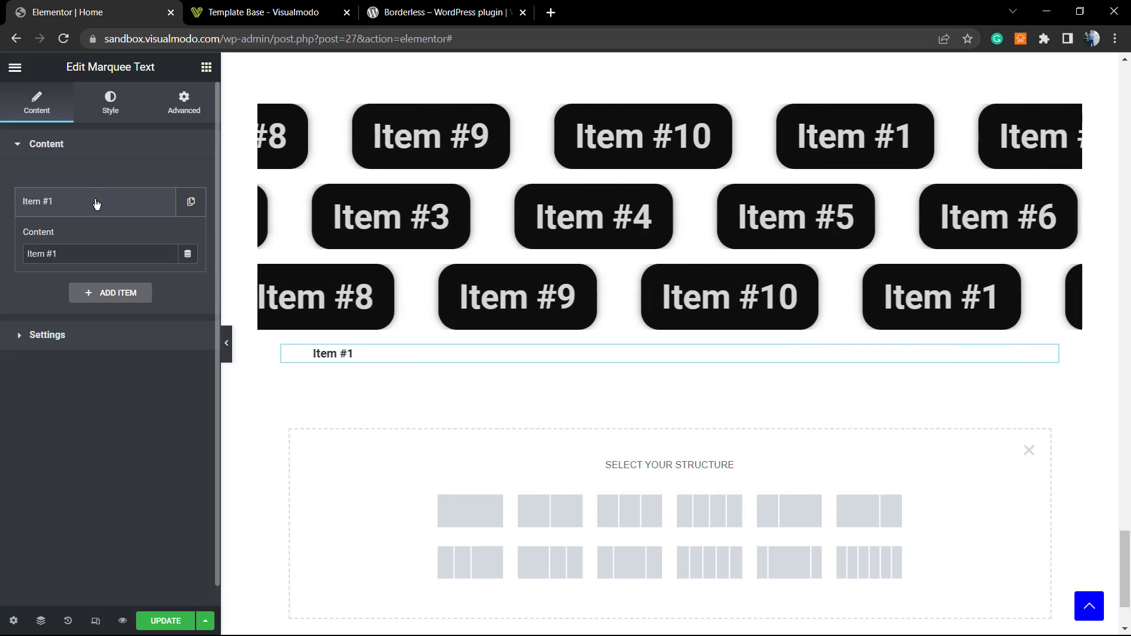
triple_click(99, 251)
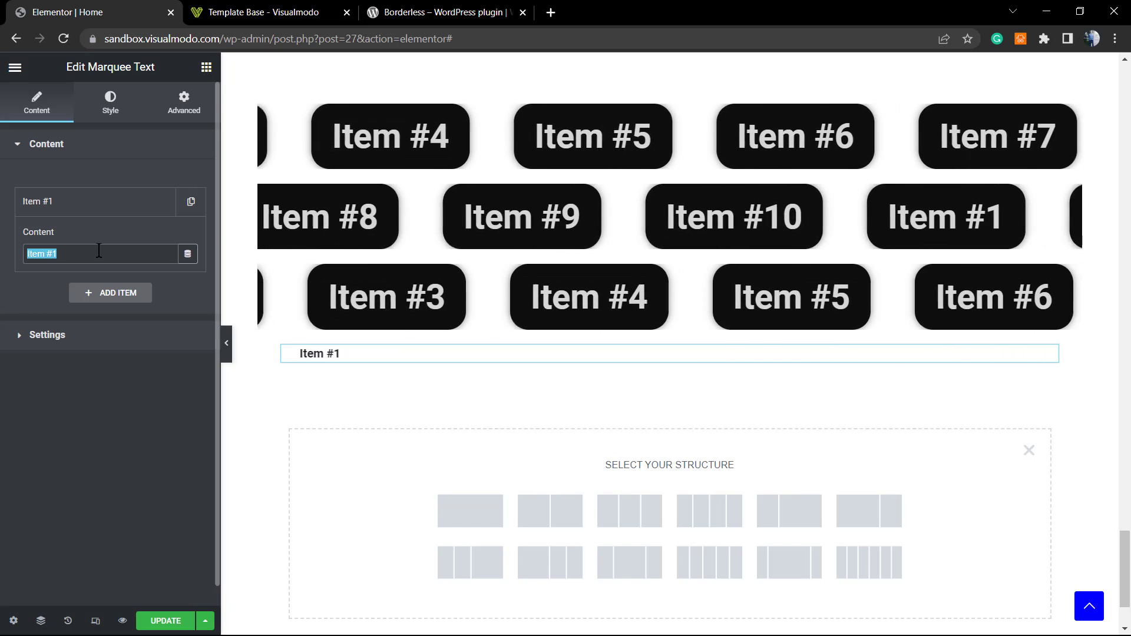
text(SA)
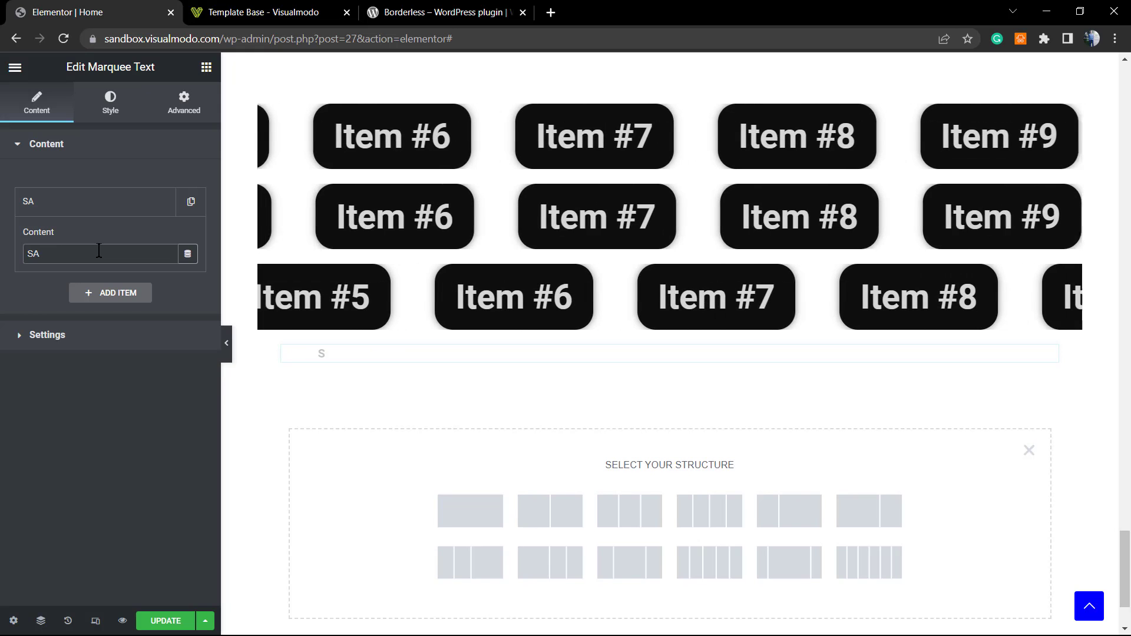
key(BackSpace)
text(ve M)
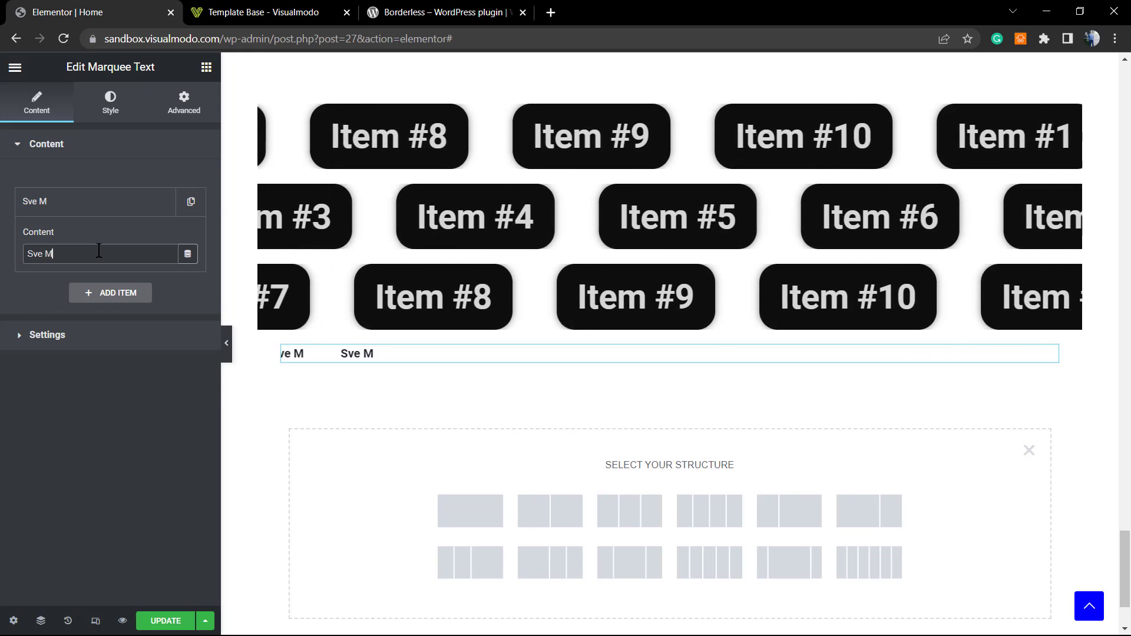
text(oney)
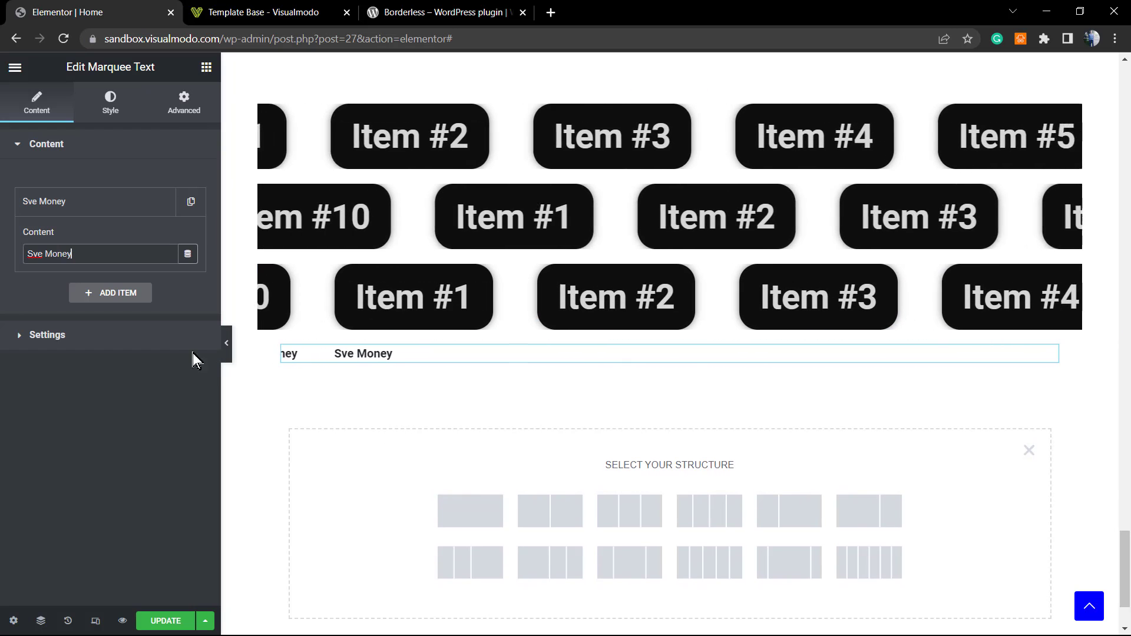
click(33, 254)
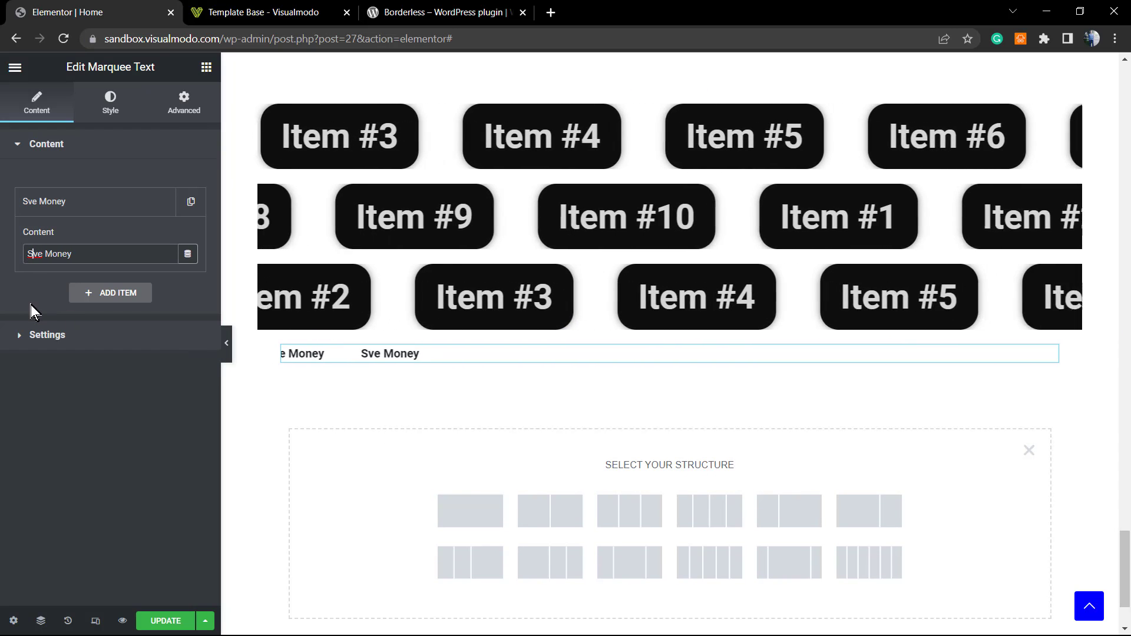
text(a)
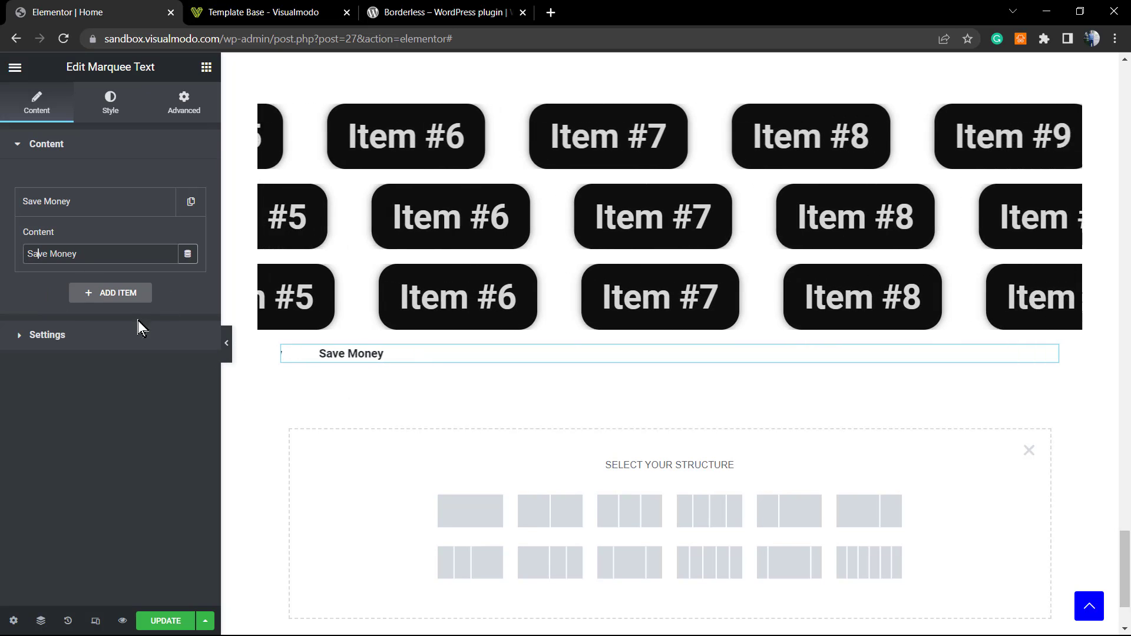
Change the Save Money marquee's Duration setting from 5000 to 8000
click(125, 333)
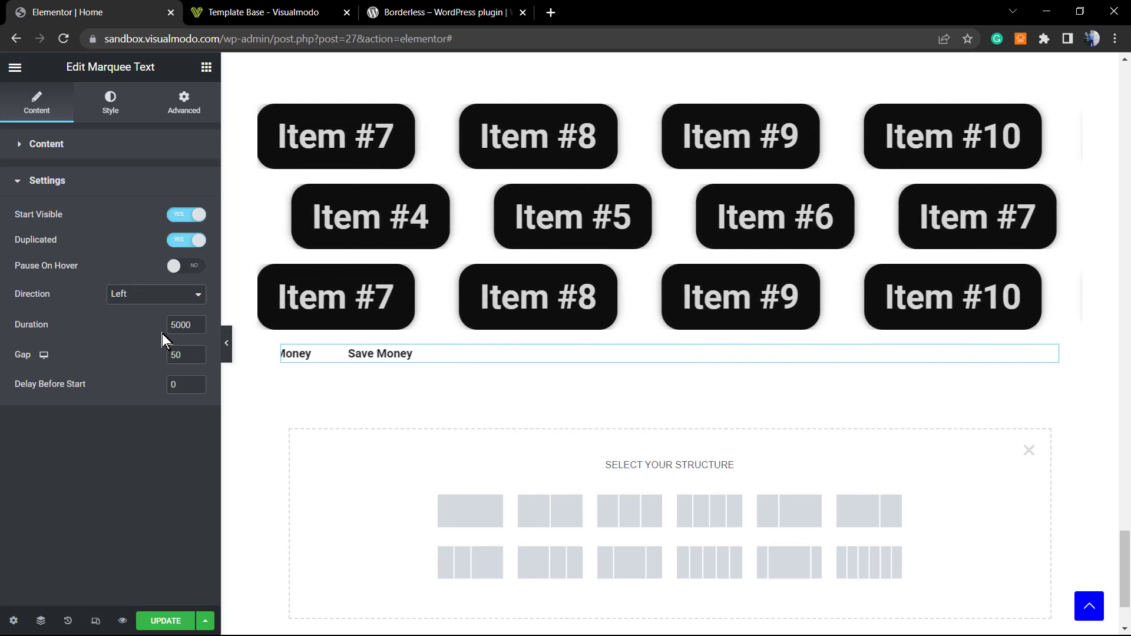
drag(175, 327, 166, 328)
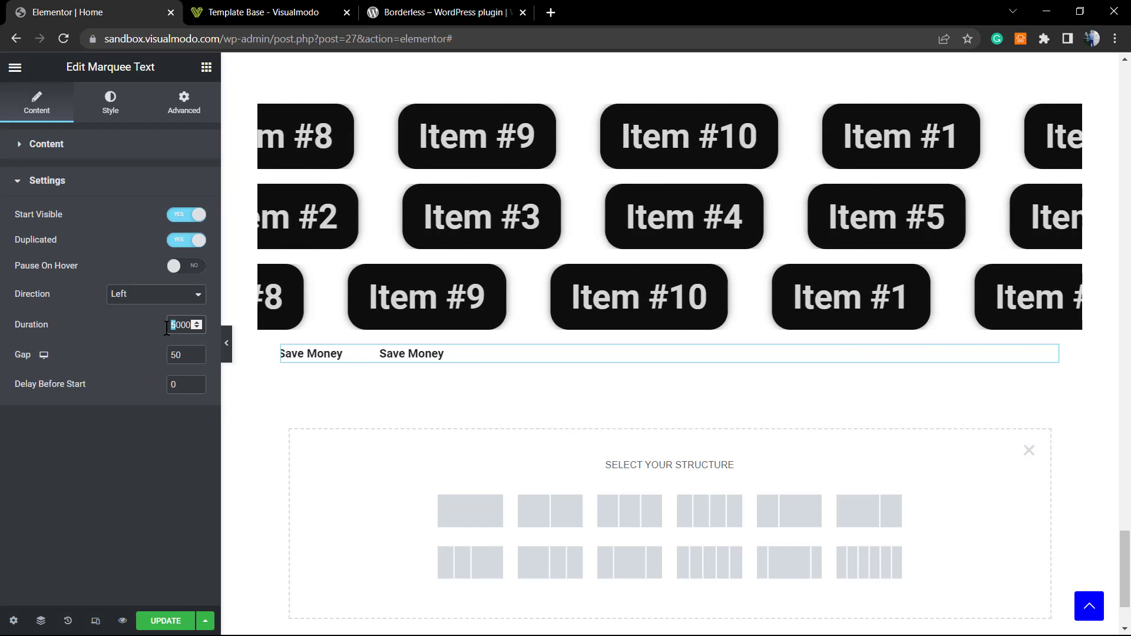
text(0)
key(ctrl+z)
text(9)
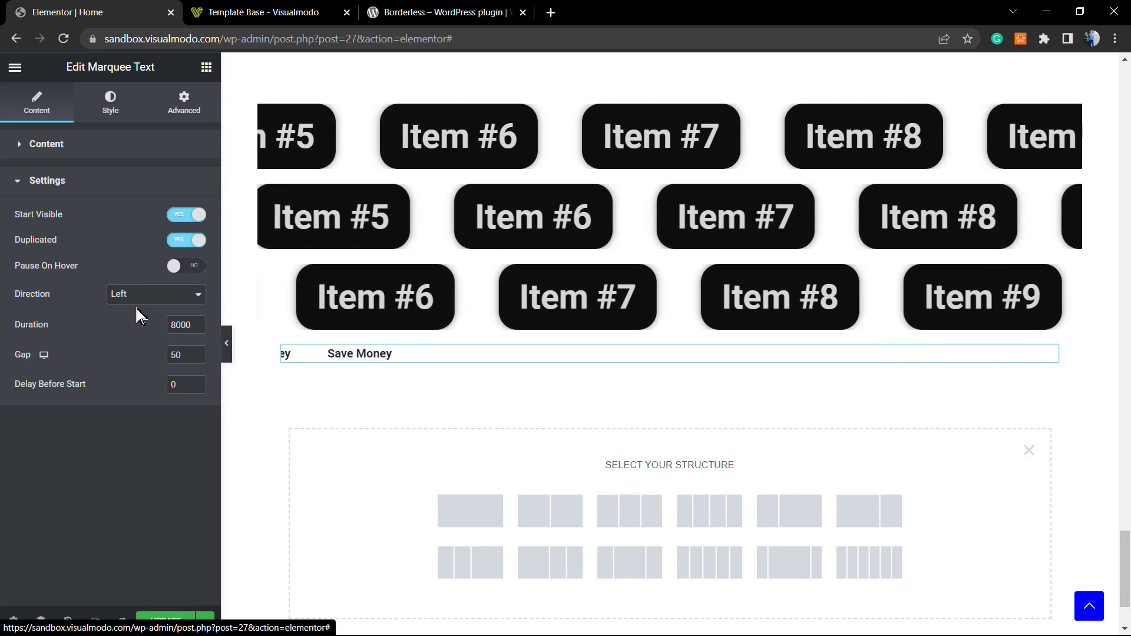
Enlarge the Save Money marquee text to 104 px in Style > Typography
click(110, 102)
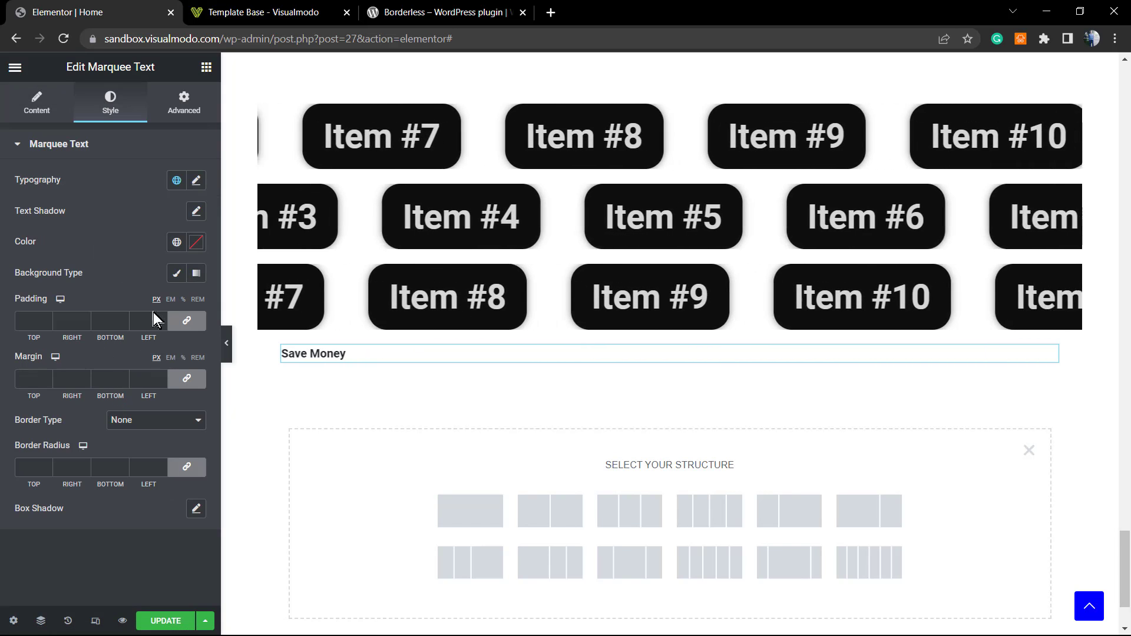
click(197, 181)
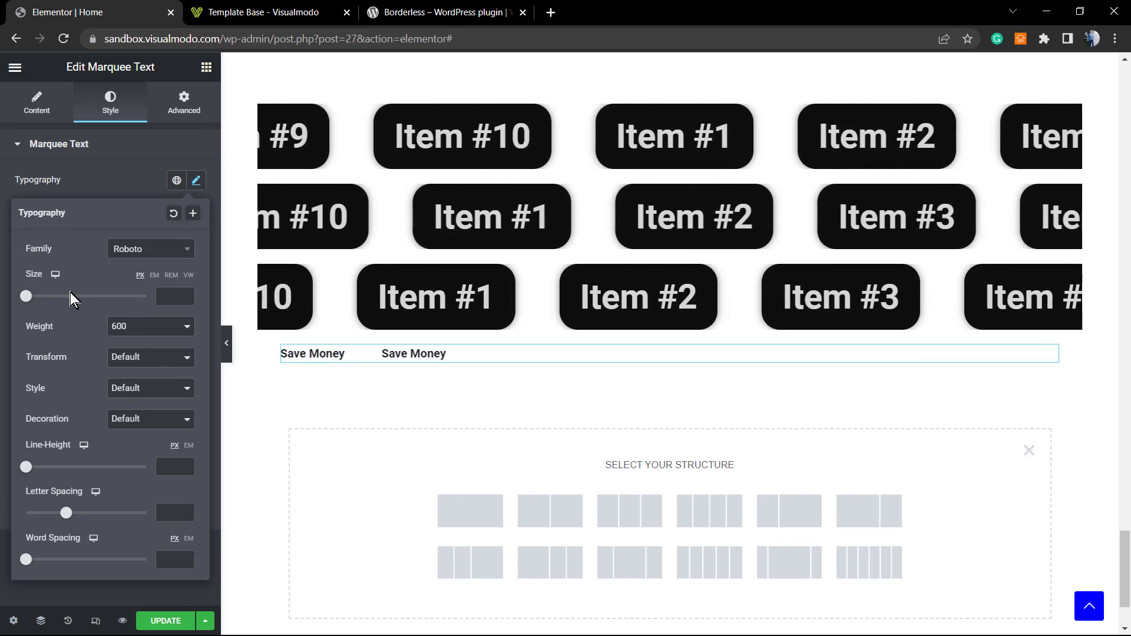
click(76, 298)
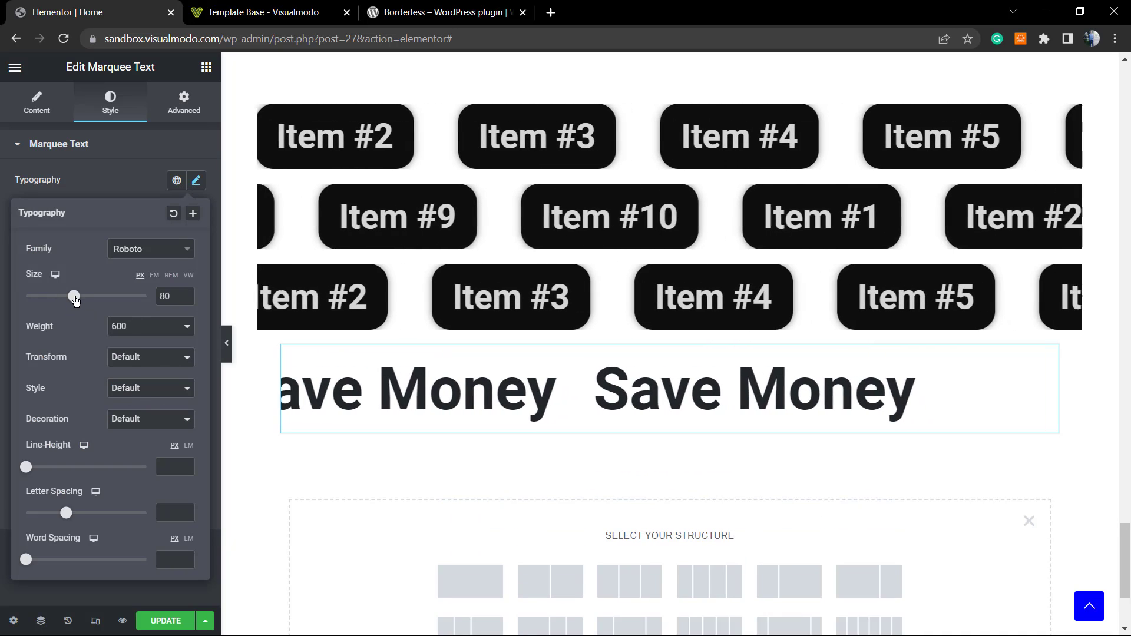
drag(78, 300, 89, 300)
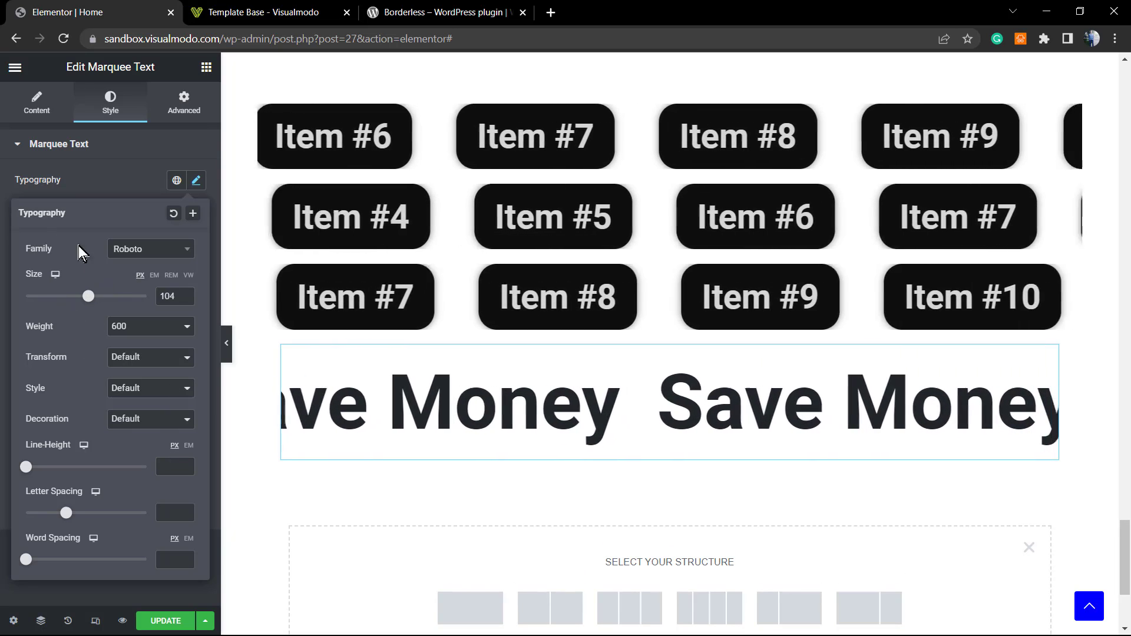
Set the marquee's Gap to 90 in Content > Settings
click(38, 106)
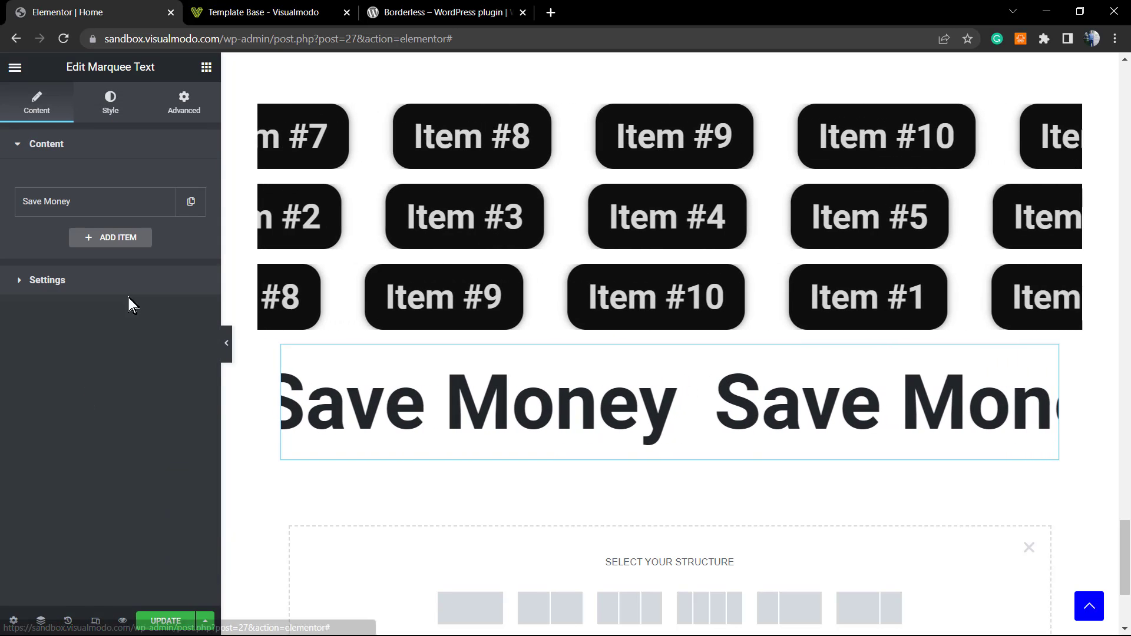
click(118, 282)
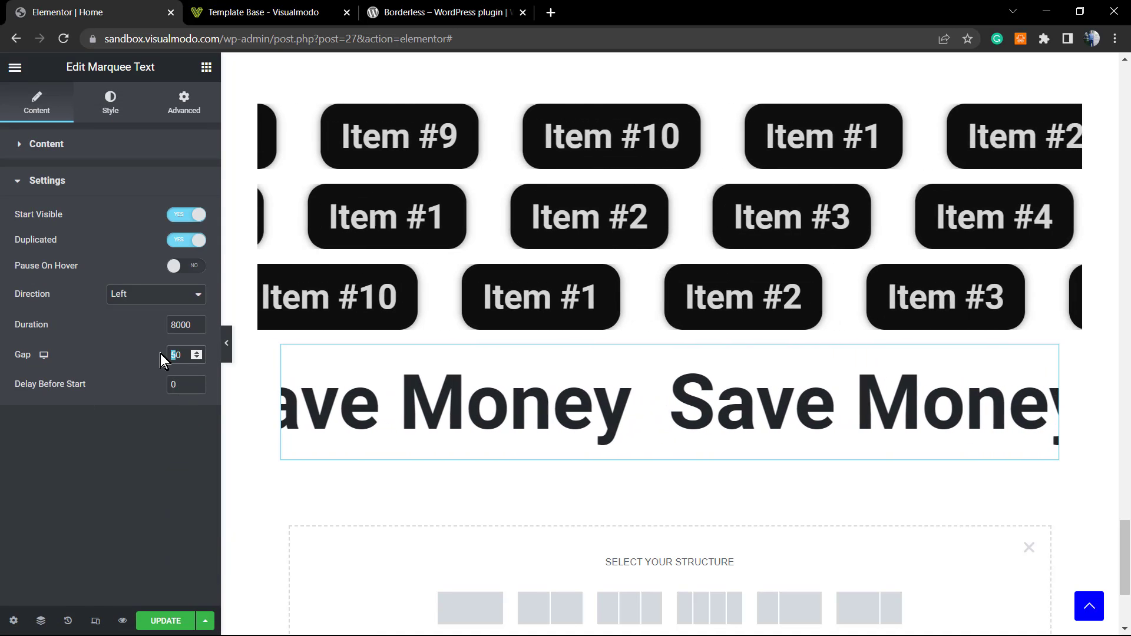
text(8)
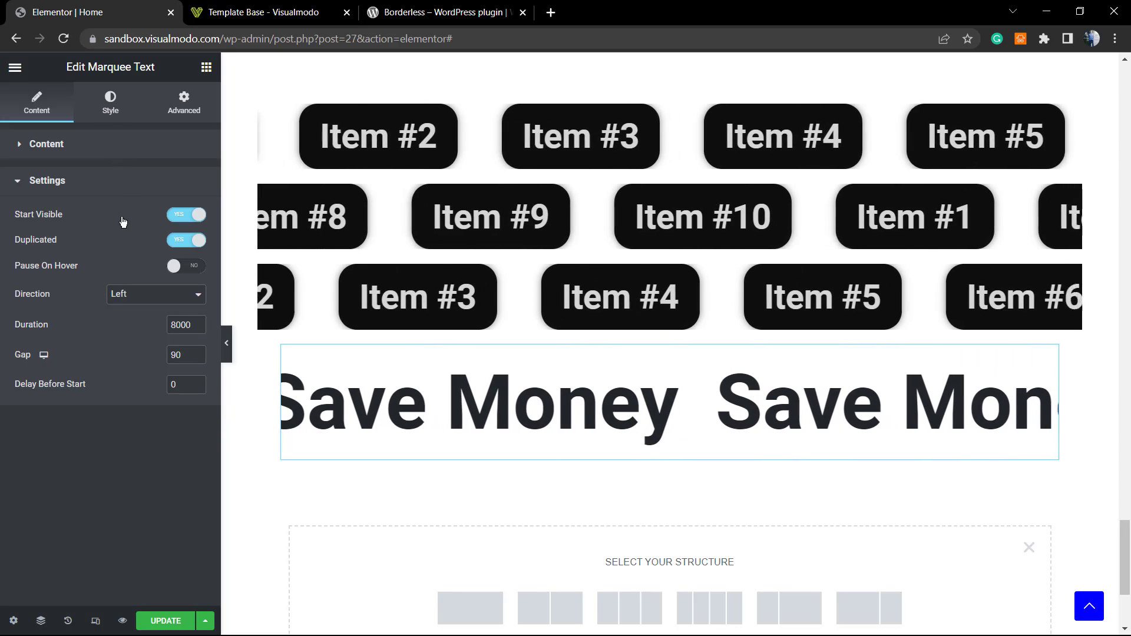
Try a line-through decoration, then keep Decoration and Transform at Default
click(110, 103)
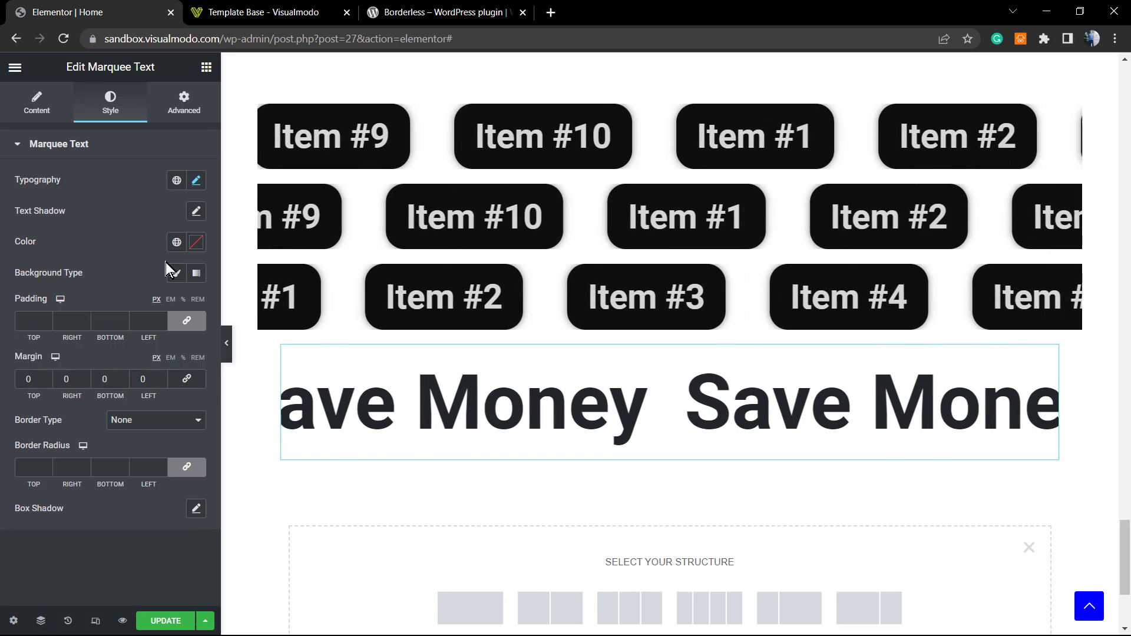
click(196, 181)
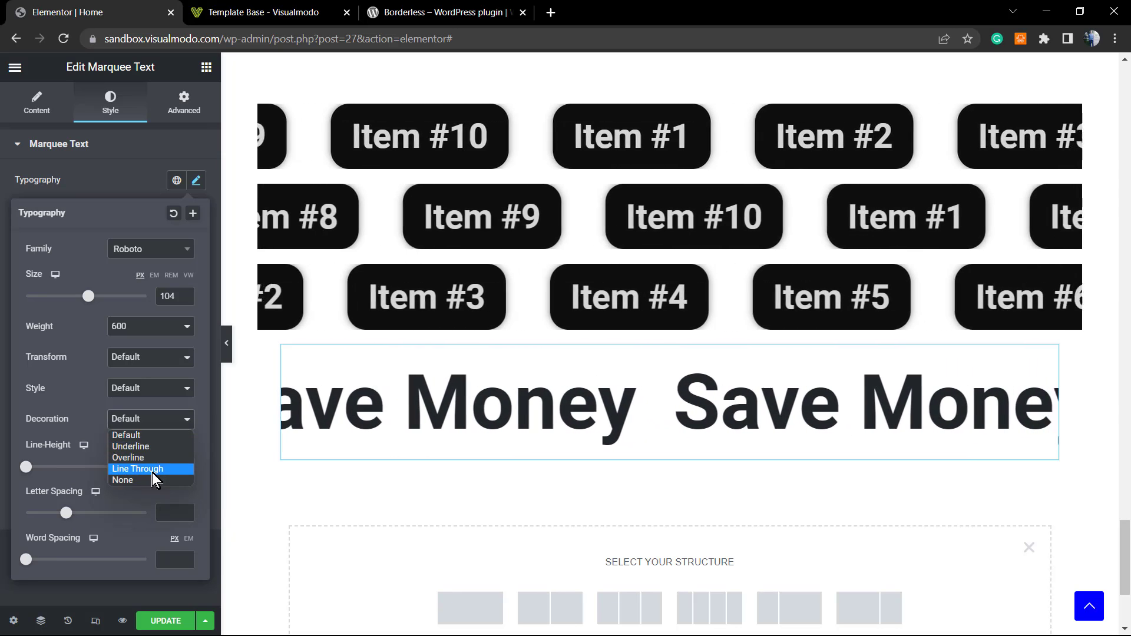
key(Escape)
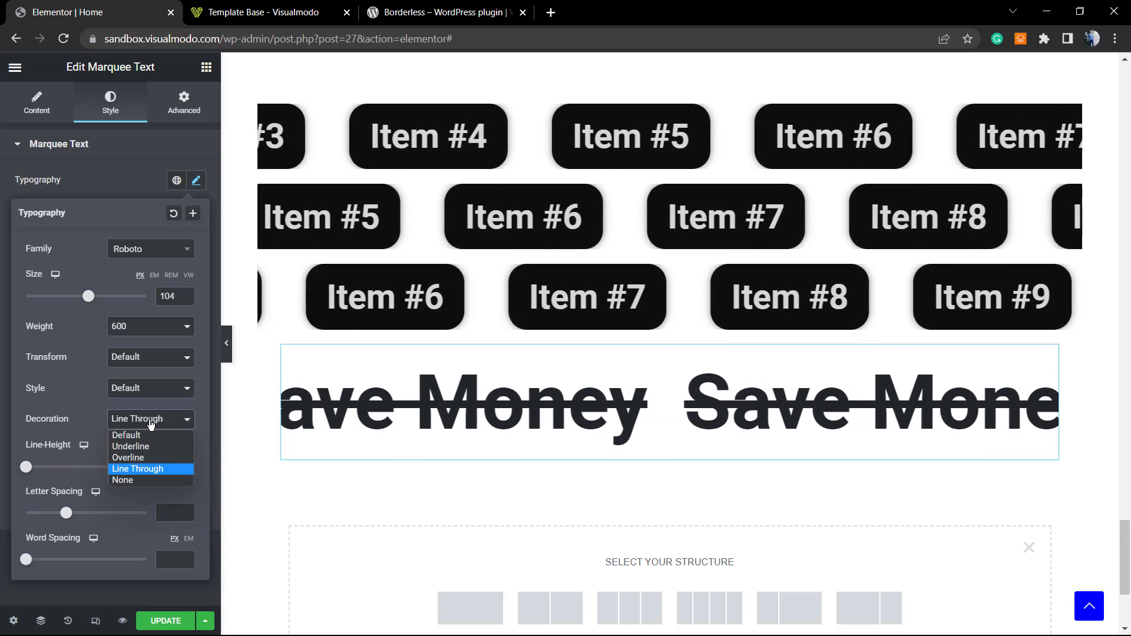
click(147, 438)
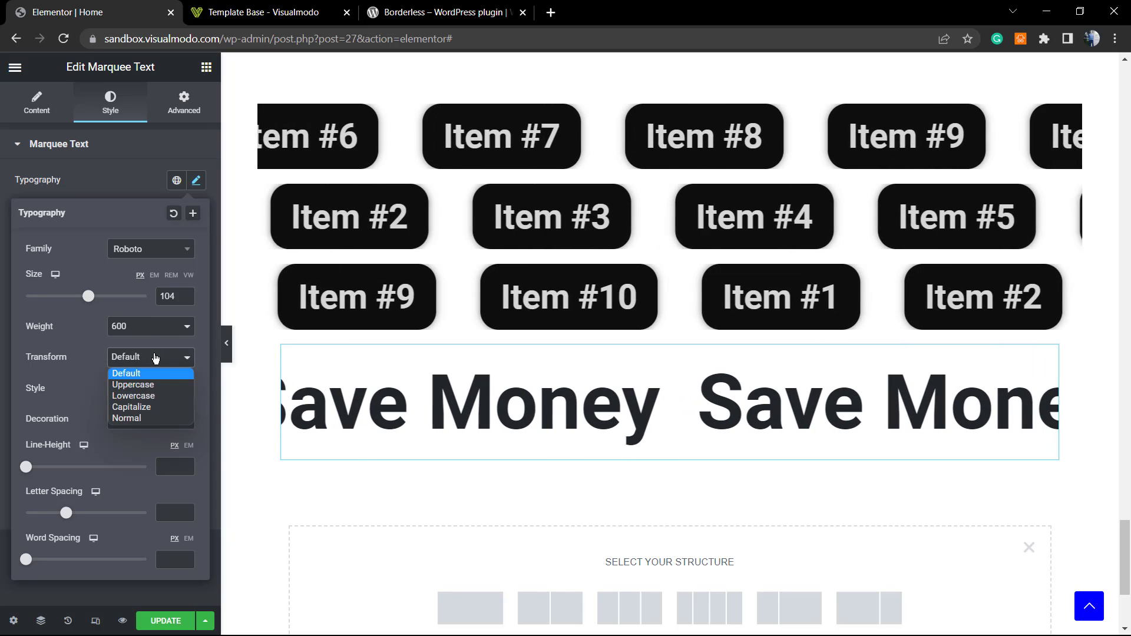
click(68, 373)
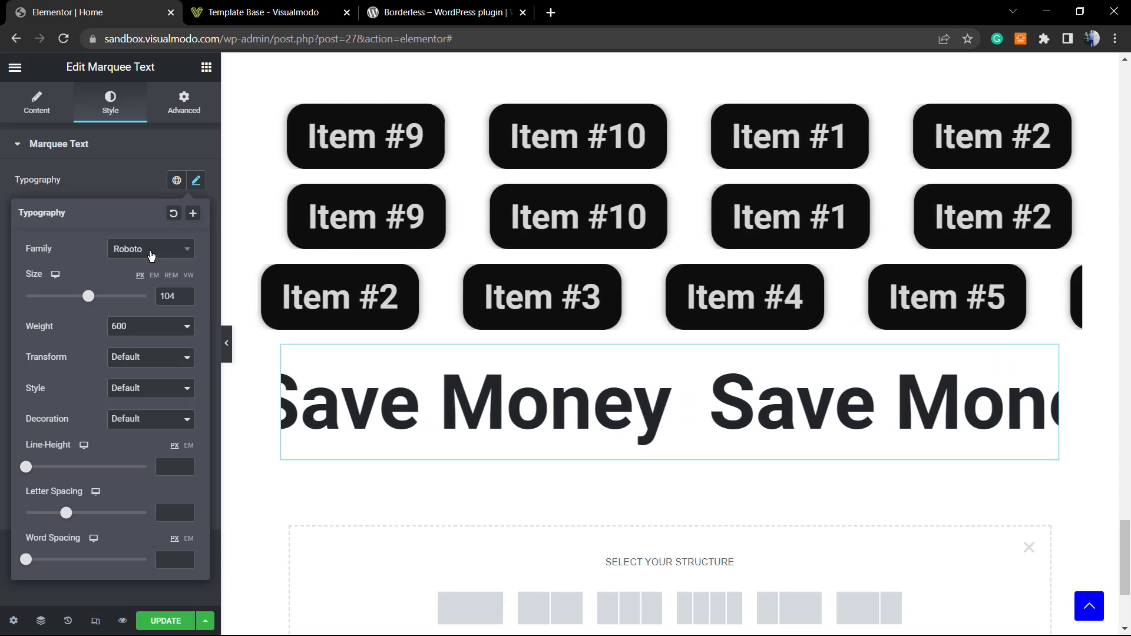
Keep the font family as Roboto and close the typography options
click(187, 250)
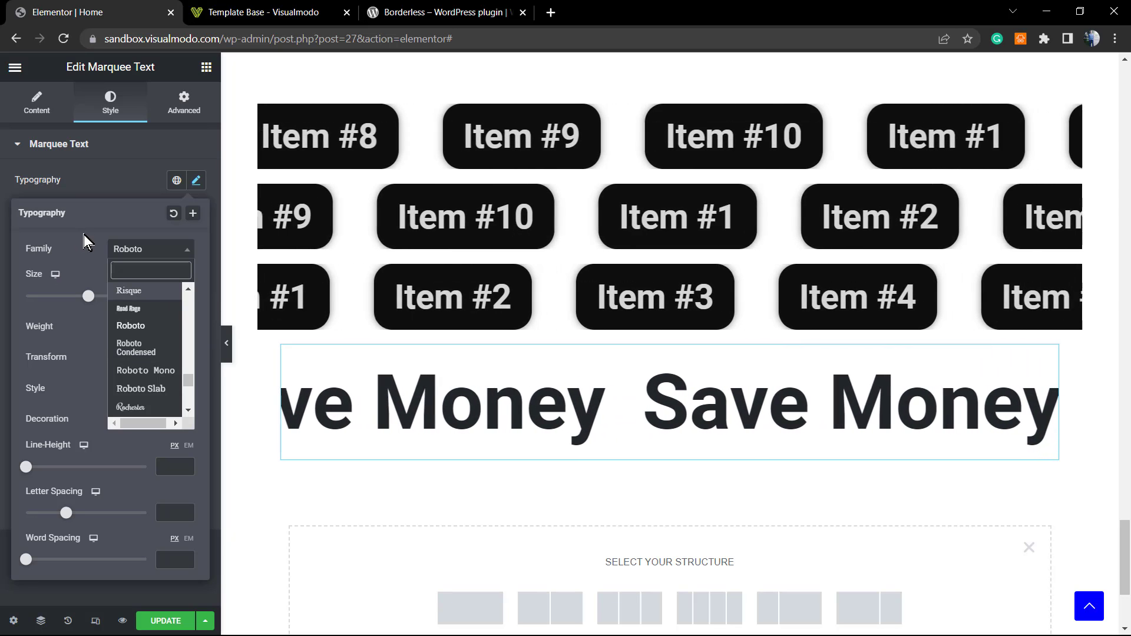
click(85, 241)
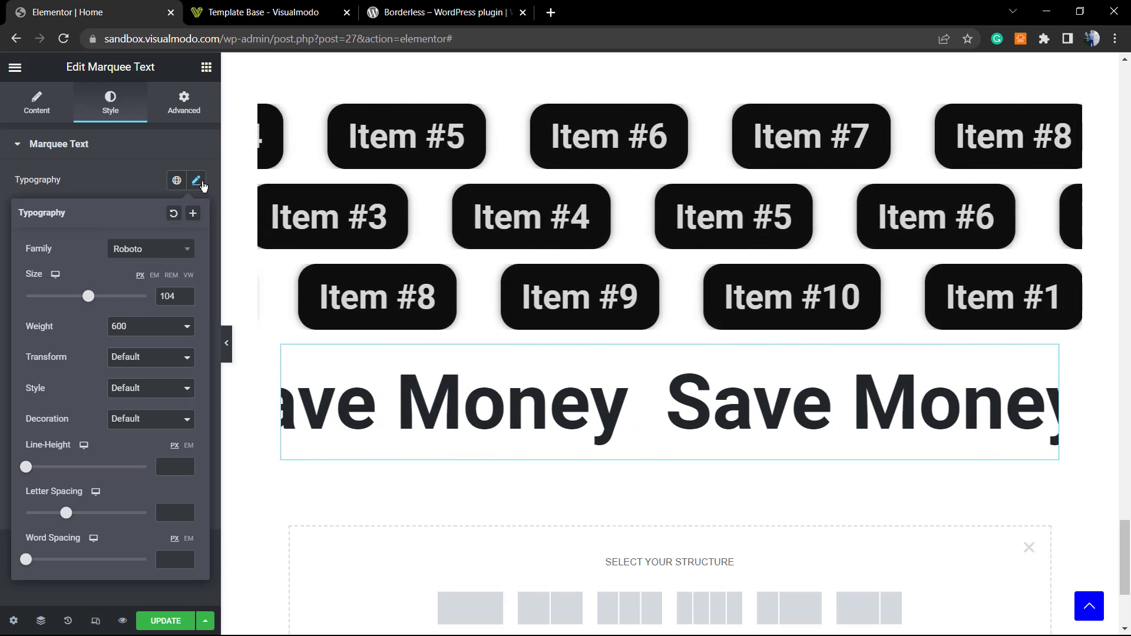
click(200, 183)
click(199, 183)
click(199, 183)
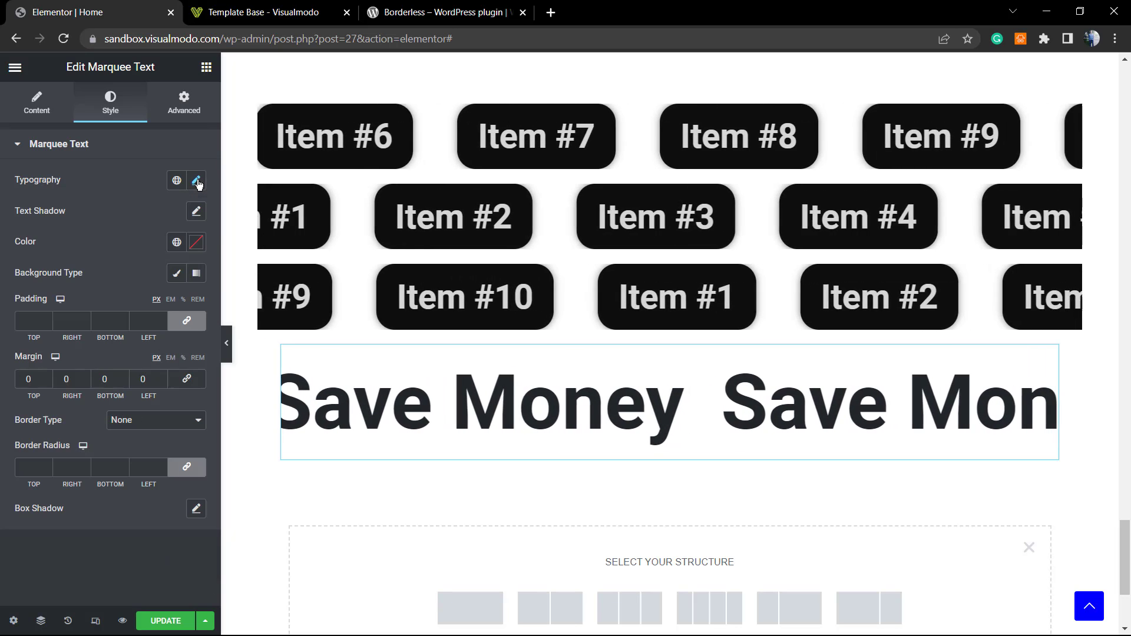
Make the marquee text light grey #D1D1D1 and enlarge it to 160 px
click(198, 245)
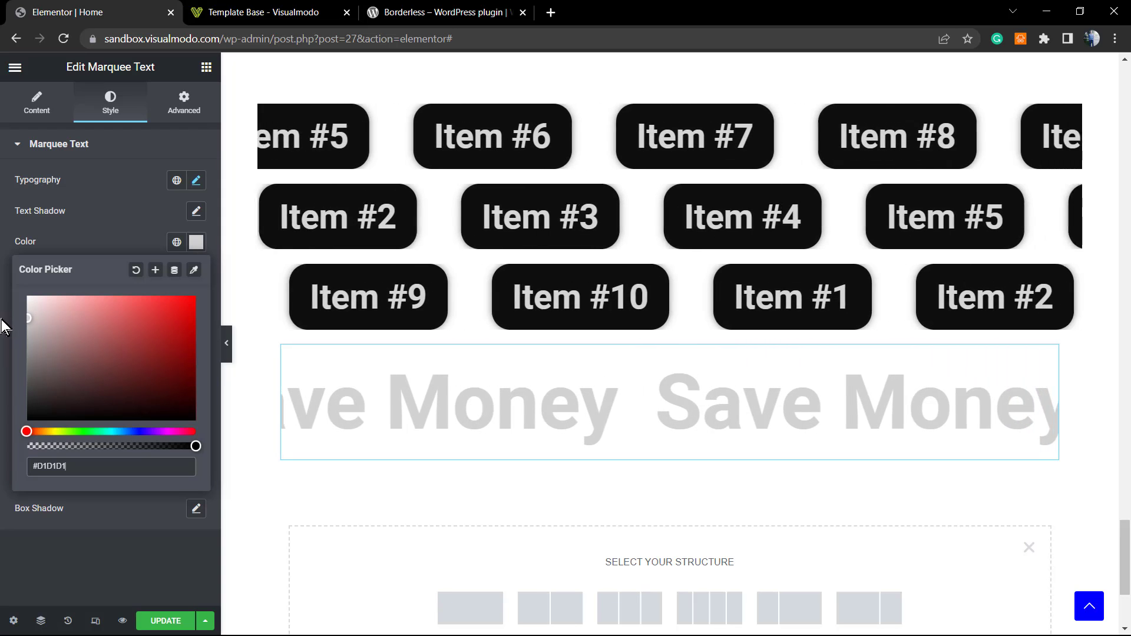
click(196, 182)
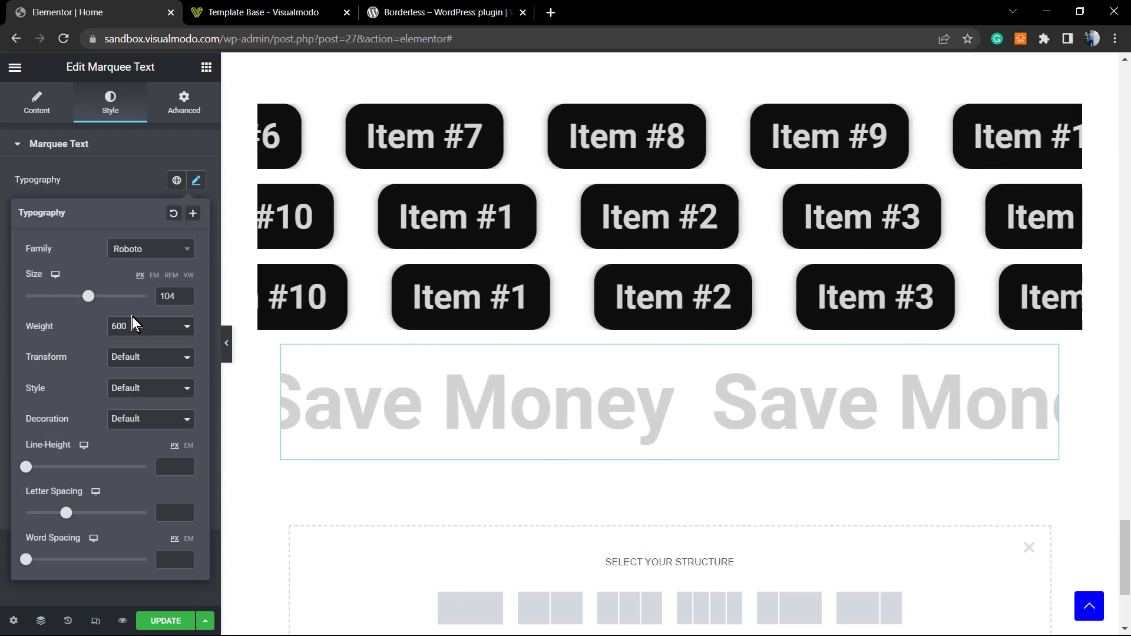
drag(96, 301, 125, 303)
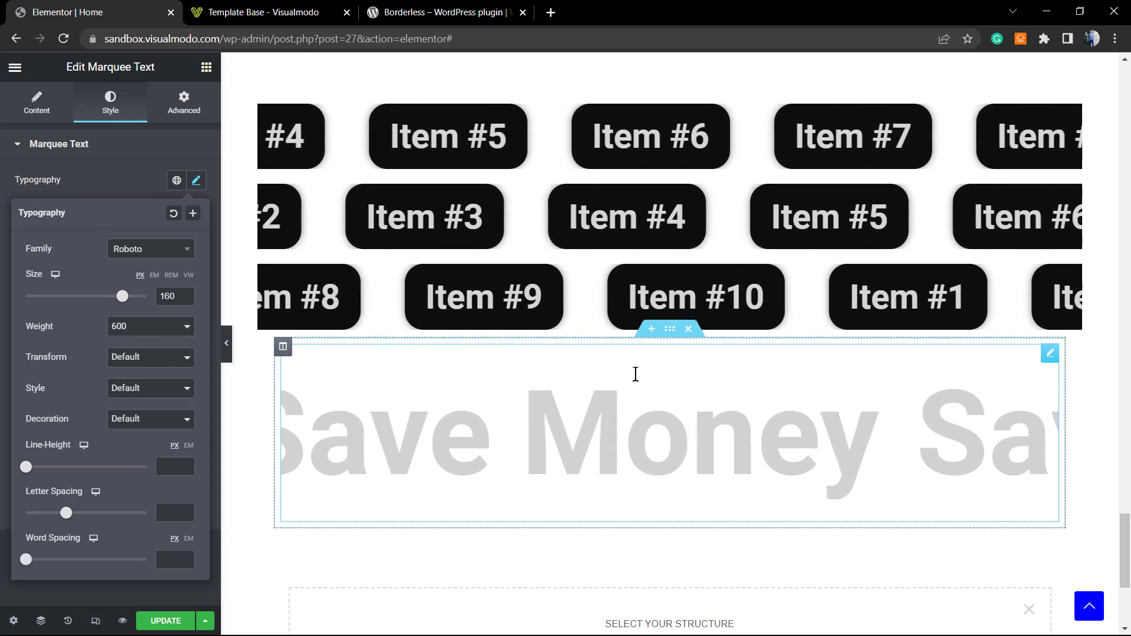
Turn on Stretch Section and set Content Width to Full Width for the marquee section
click(669, 329)
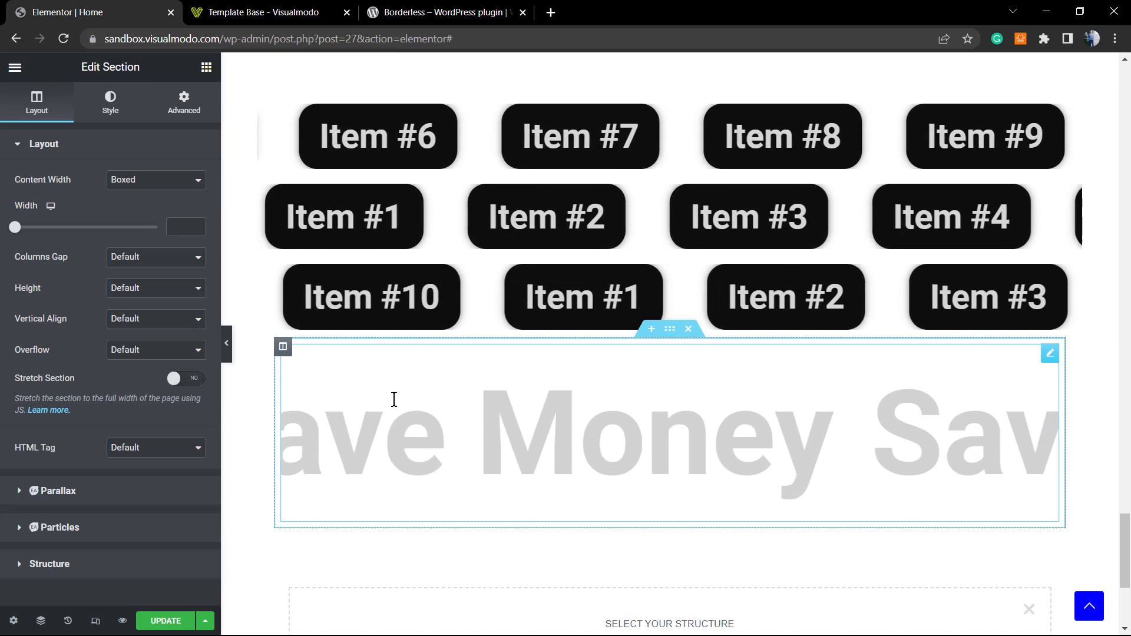
click(195, 379)
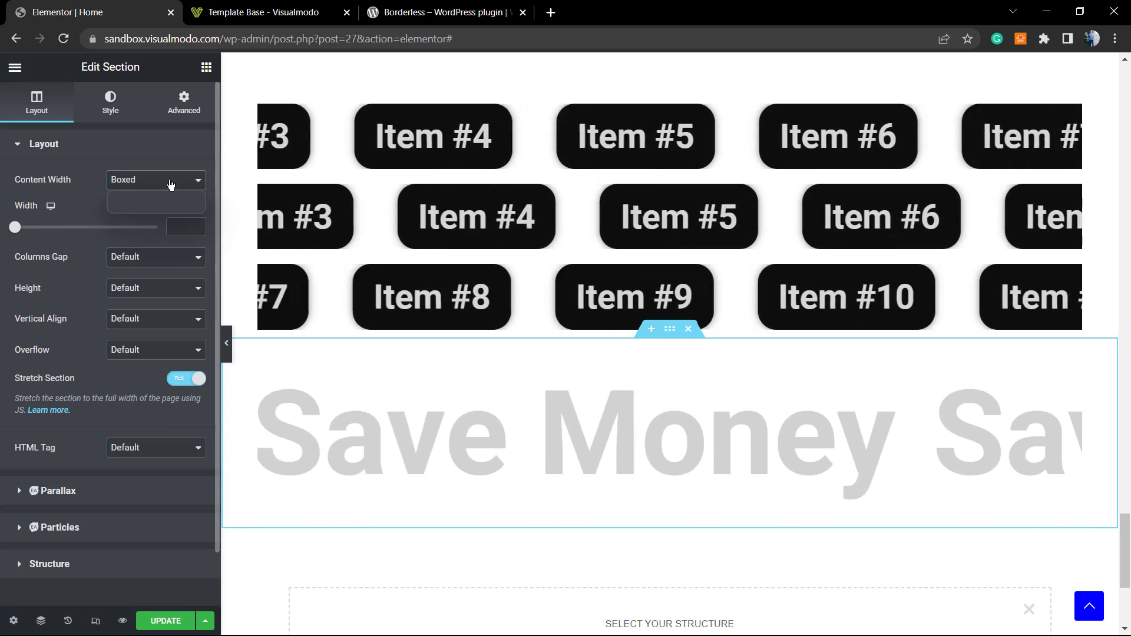
click(171, 185)
click(172, 210)
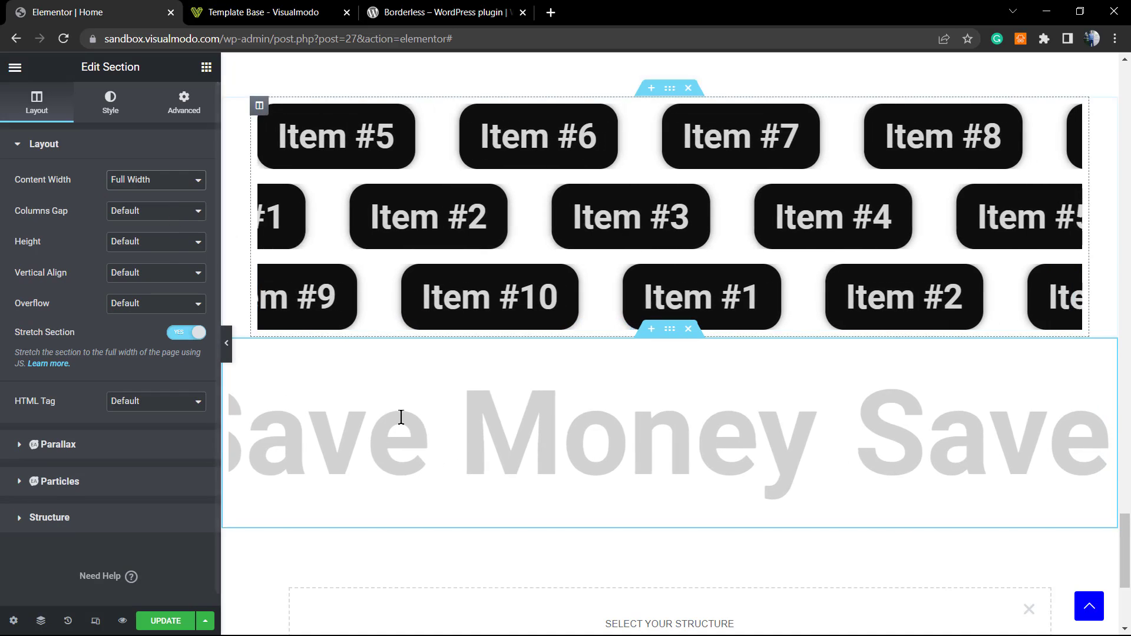
scroll(518, 450, up, 3)
drag(662, 474, 636, 191)
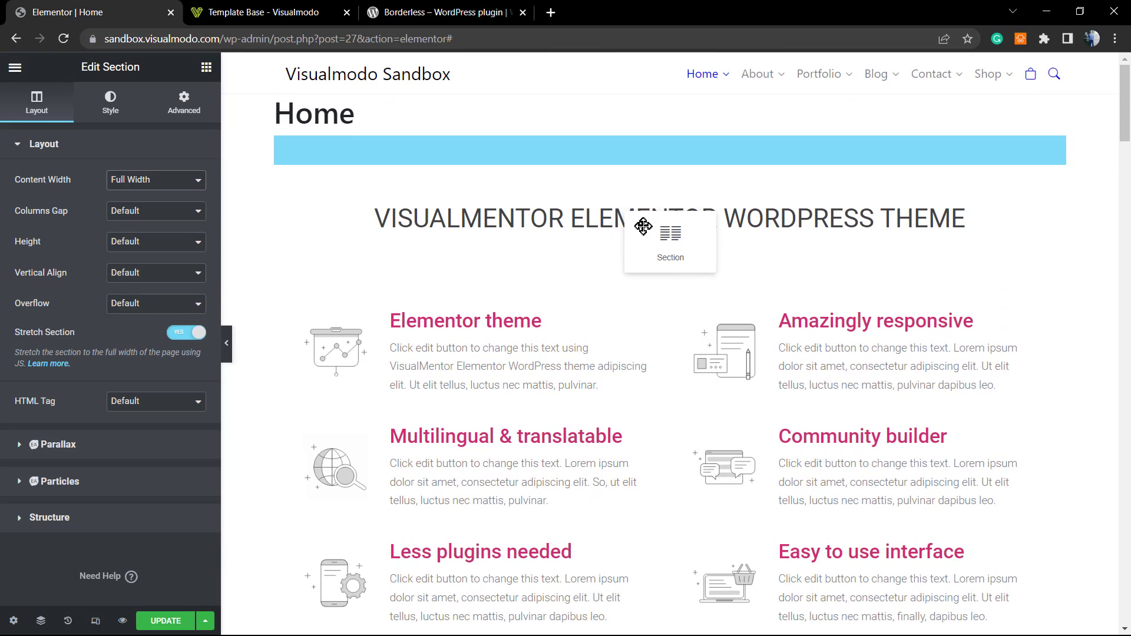
Drop the marquee section directly below the Home title at the top of the page
drag(547, 298, 530, 315)
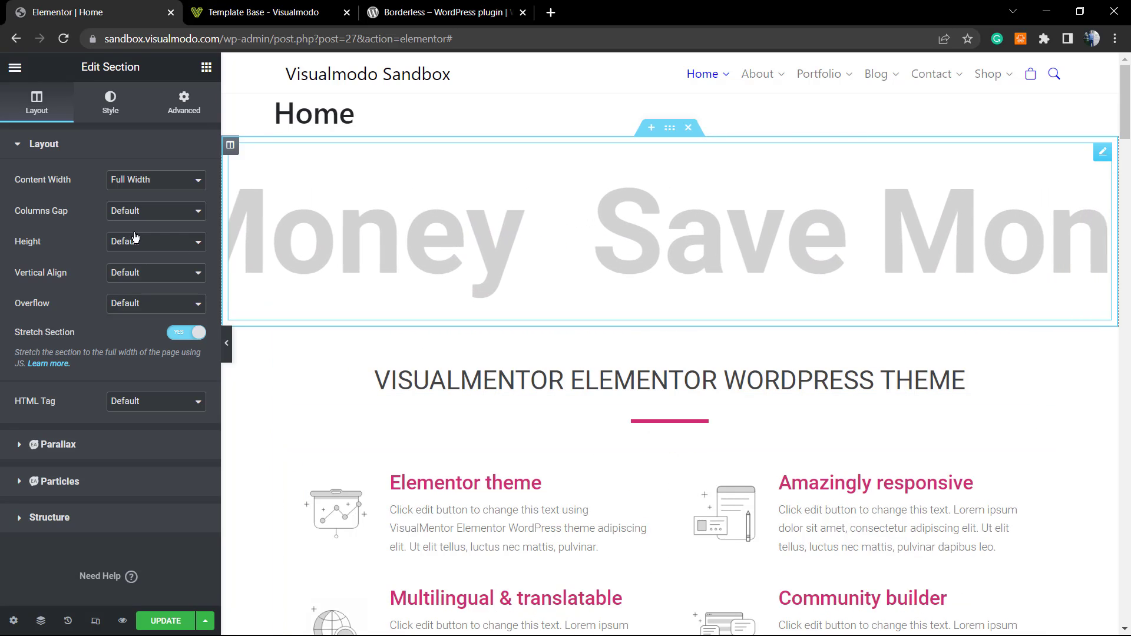
click(110, 104)
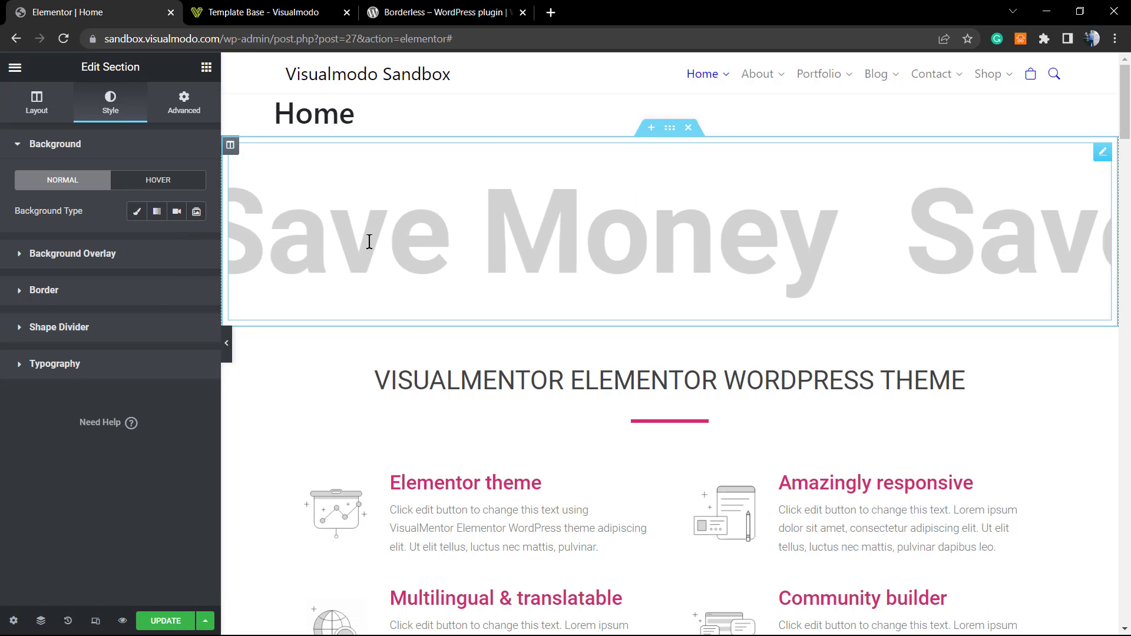
Lighten the marquee text colour from #D1D1D1 to the paler #E4E4E4
click(369, 242)
click(196, 242)
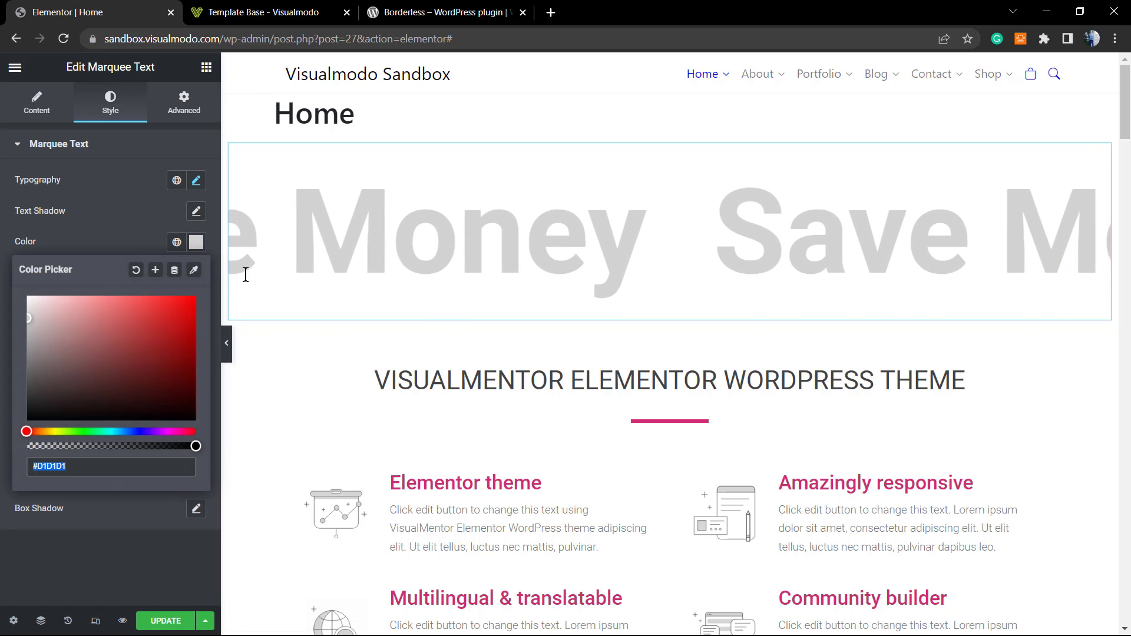
mouse_move(21, 319)
mouse_down()
mouse_move(42, 316)
mouse_move(27, 309)
mouse_up()
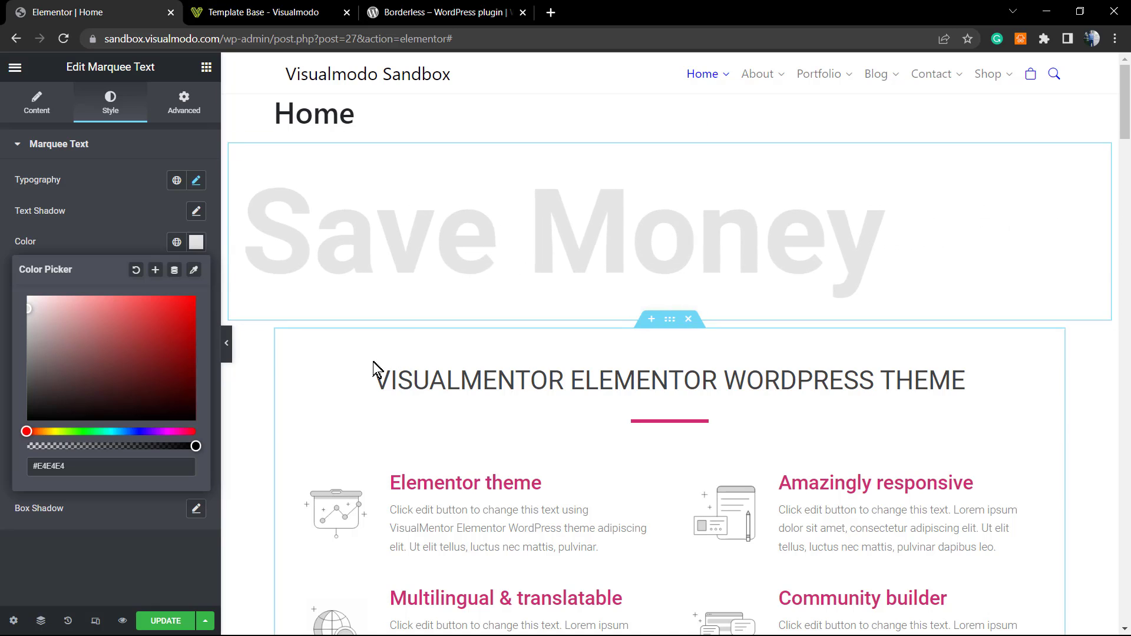
Edit the section's Padding Top, making it -390 and then selecting it for replacement
click(669, 318)
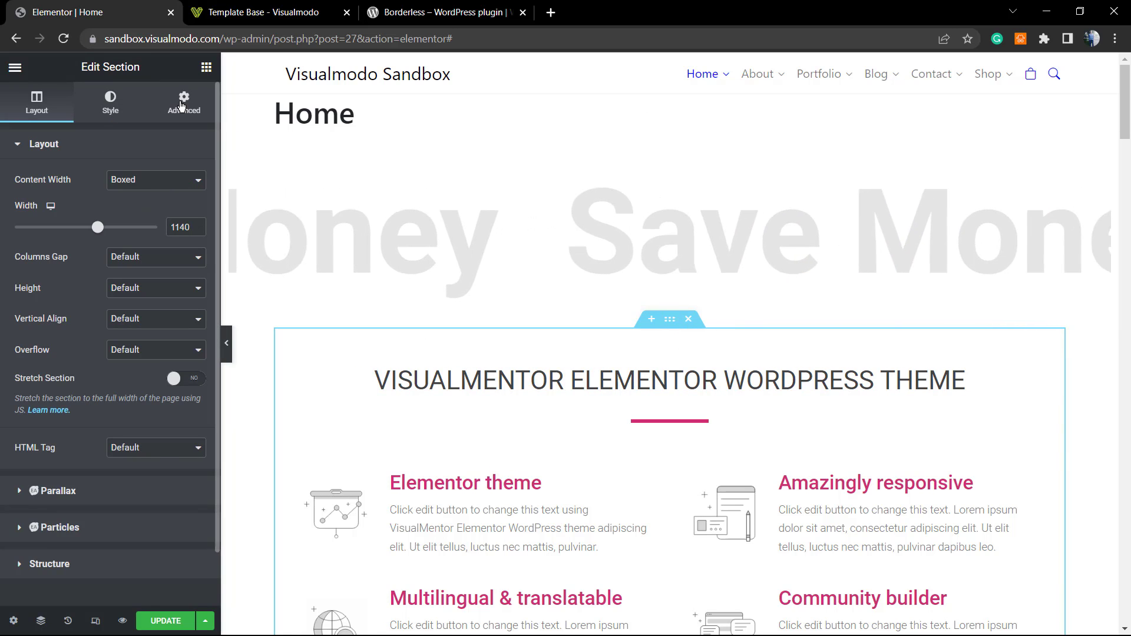
click(183, 105)
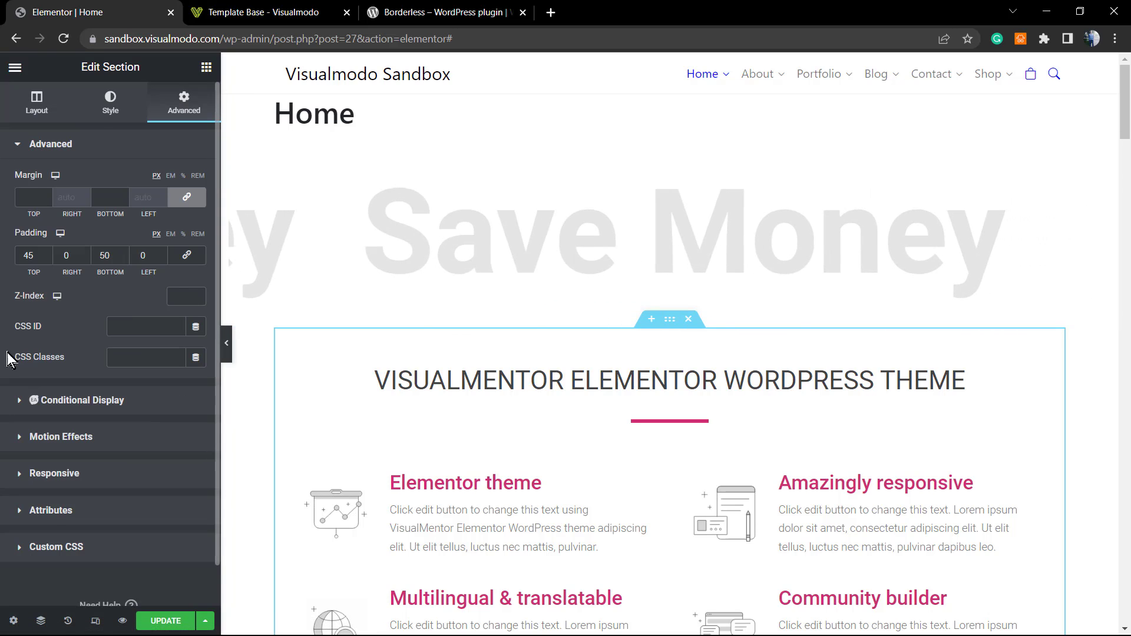
double_click(27, 255)
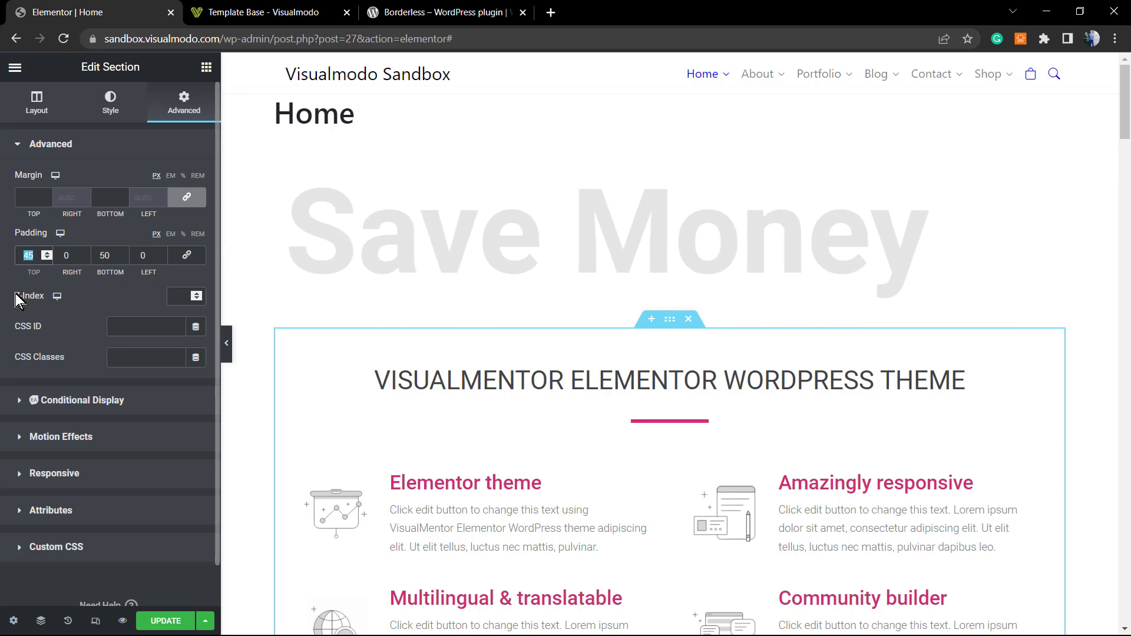
text(0)
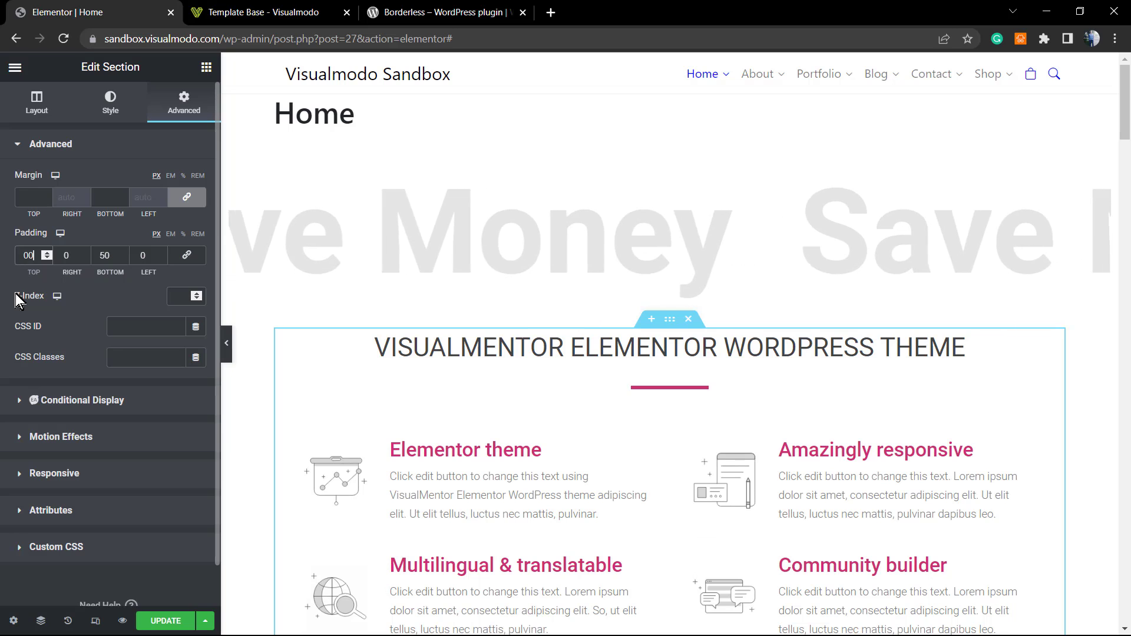
text(9)
key(BackSpace)
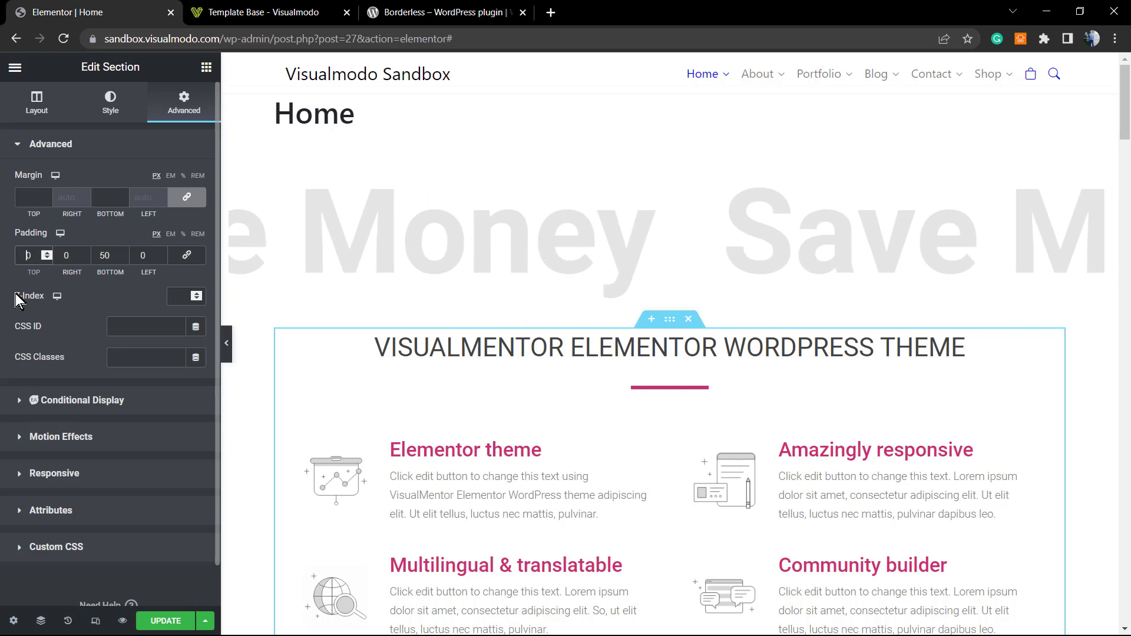
text(30)
text(9)
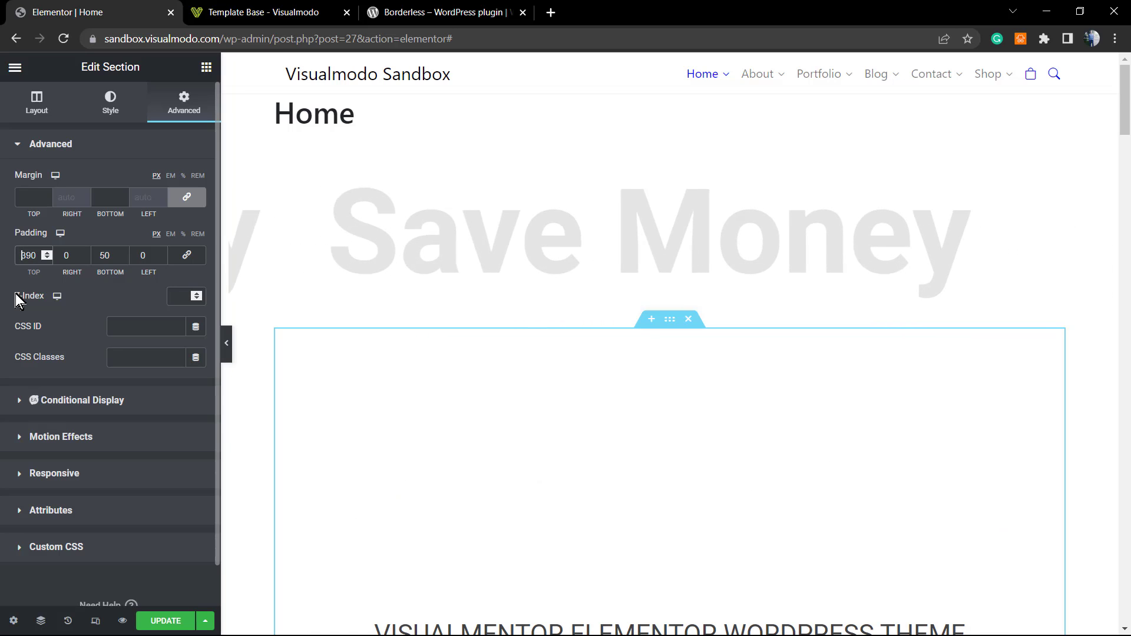
key(Home)
text(-)
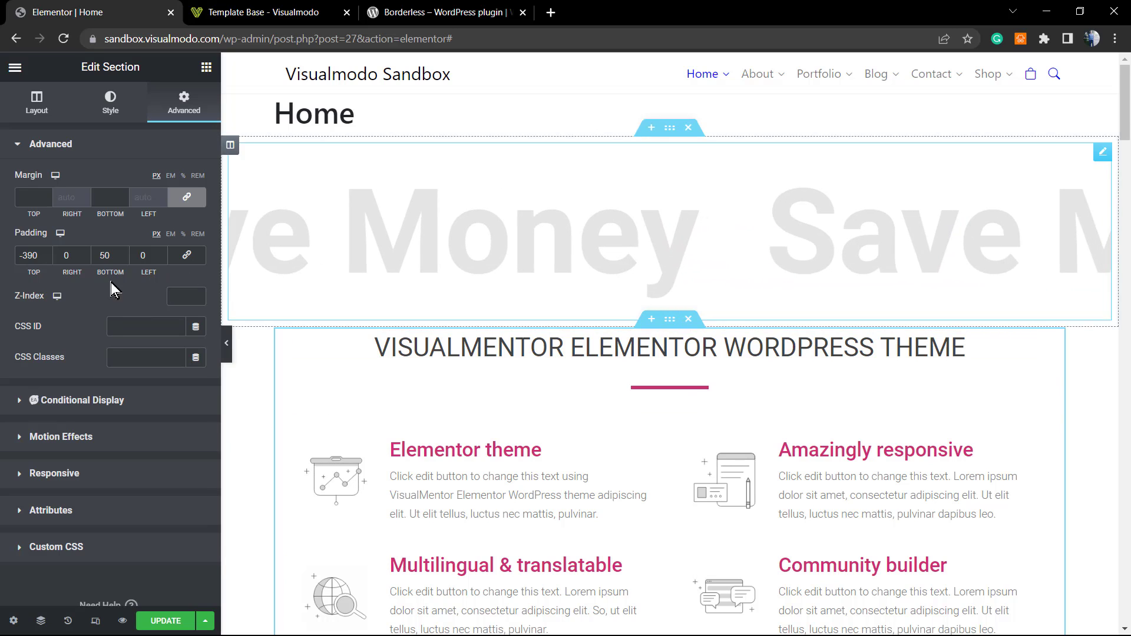
click(25, 255)
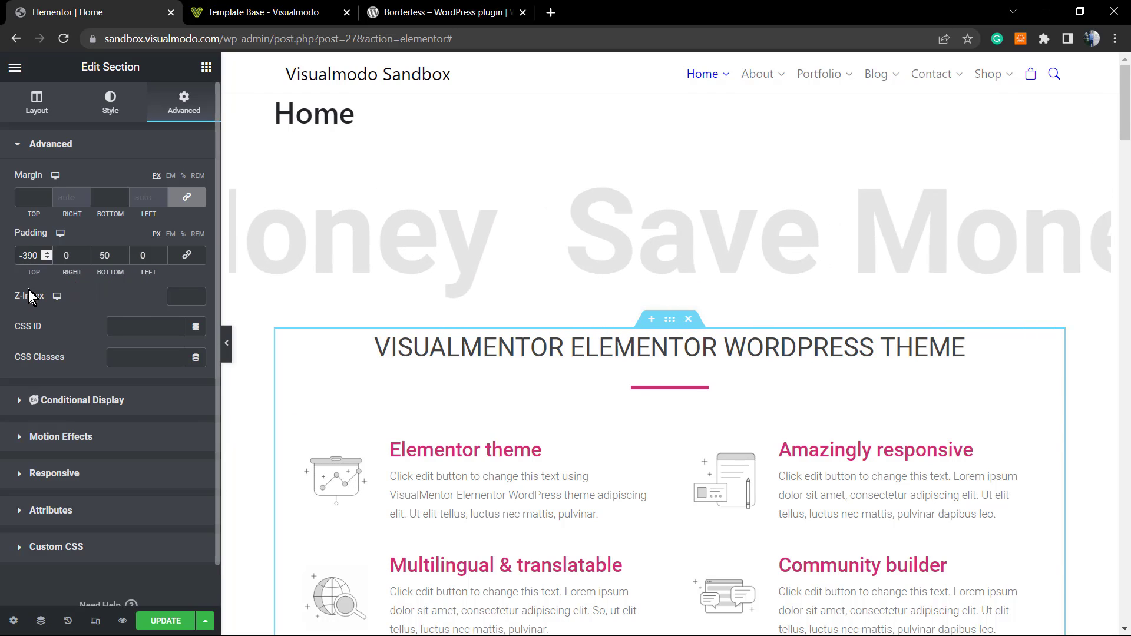
double_click(31, 255)
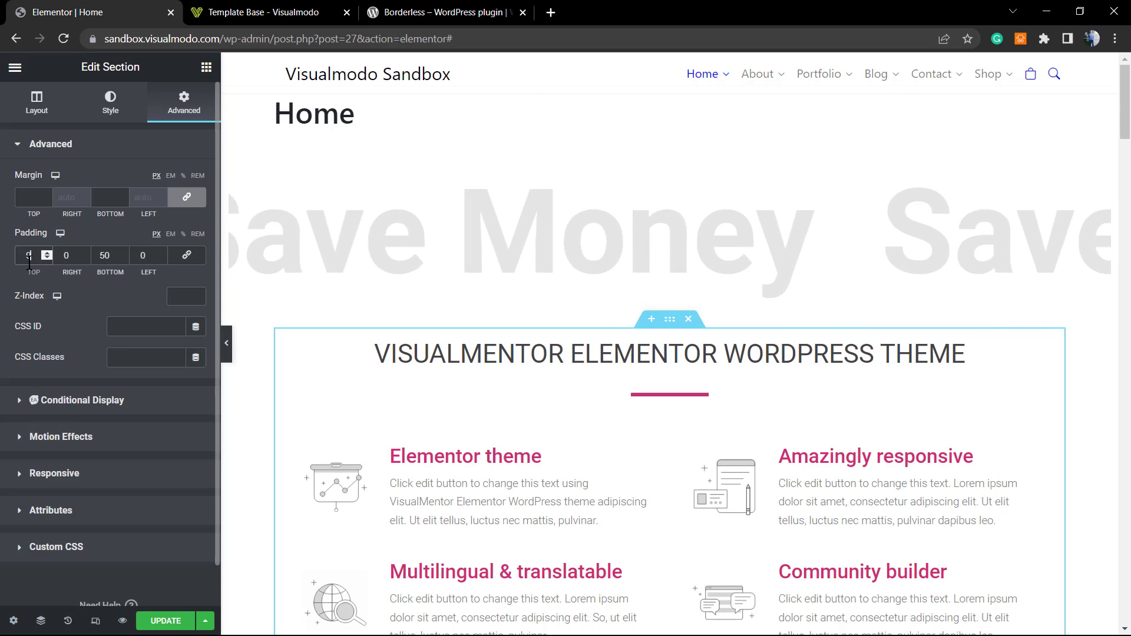
Set the top padding to 0 and unlink the Margin values
text(0)
click(186, 196)
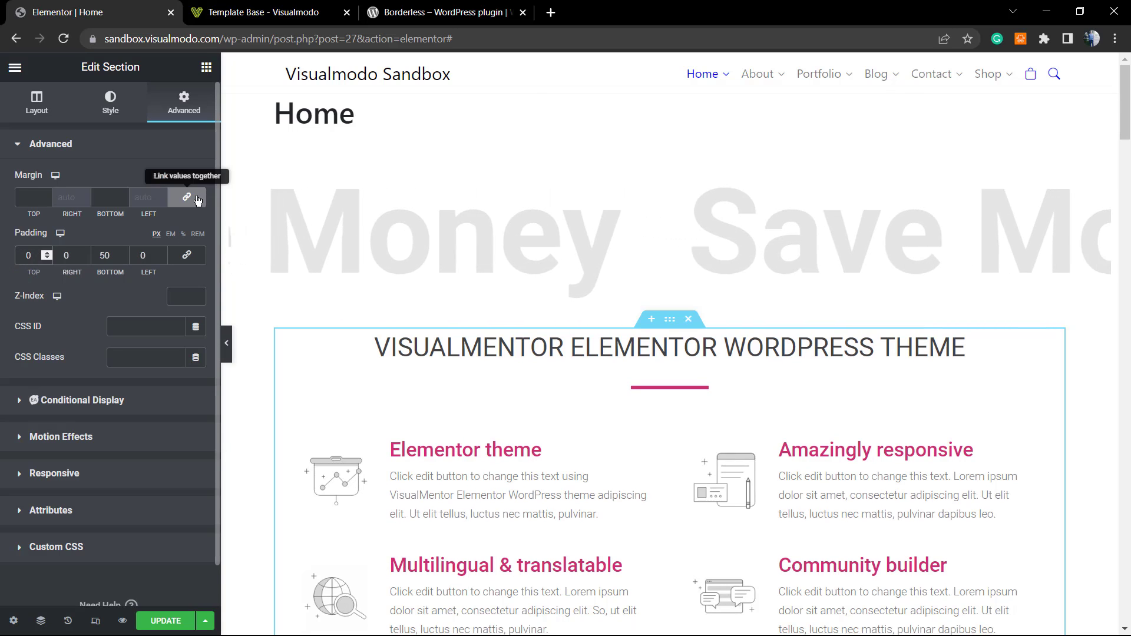
click(19, 198)
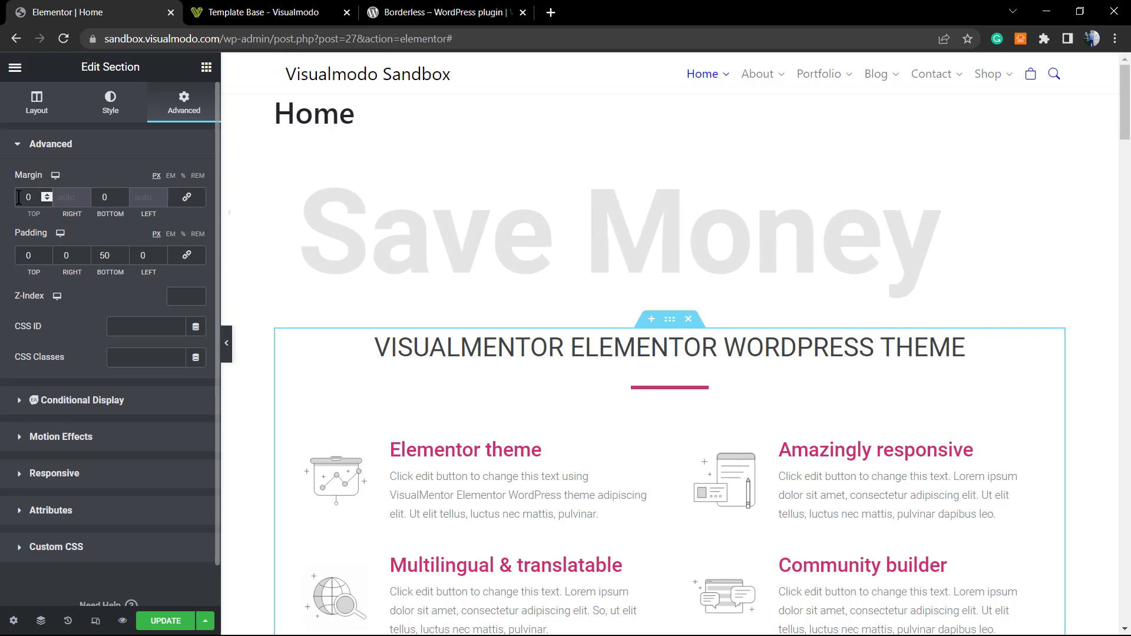
Set Margin Top to -120 after trying -40, -90 and -220
text(-)
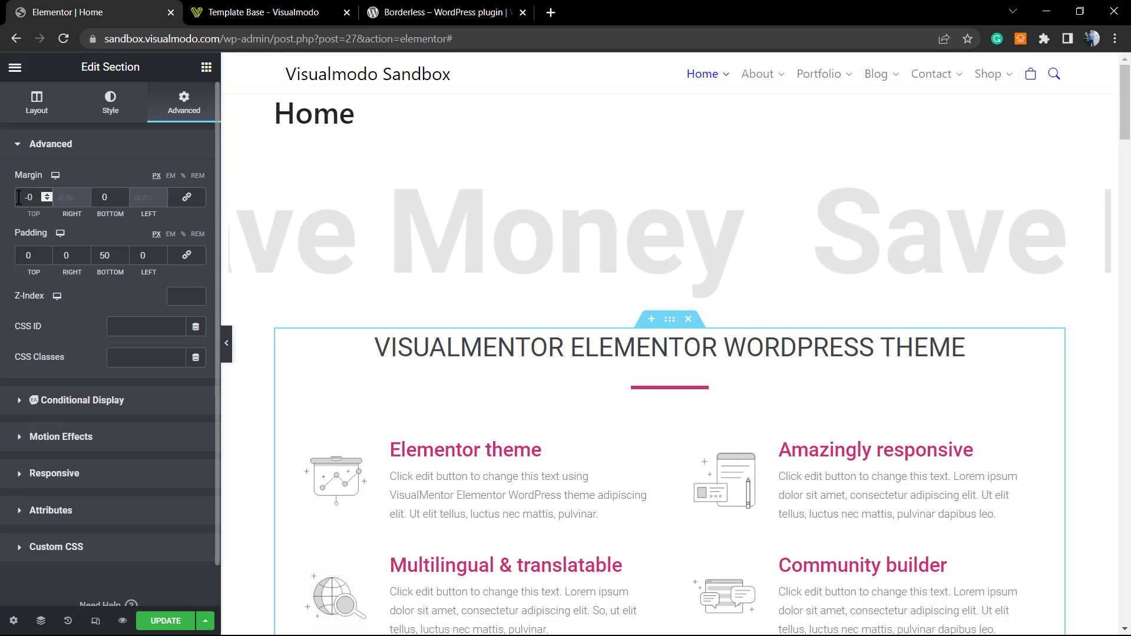
text(4)
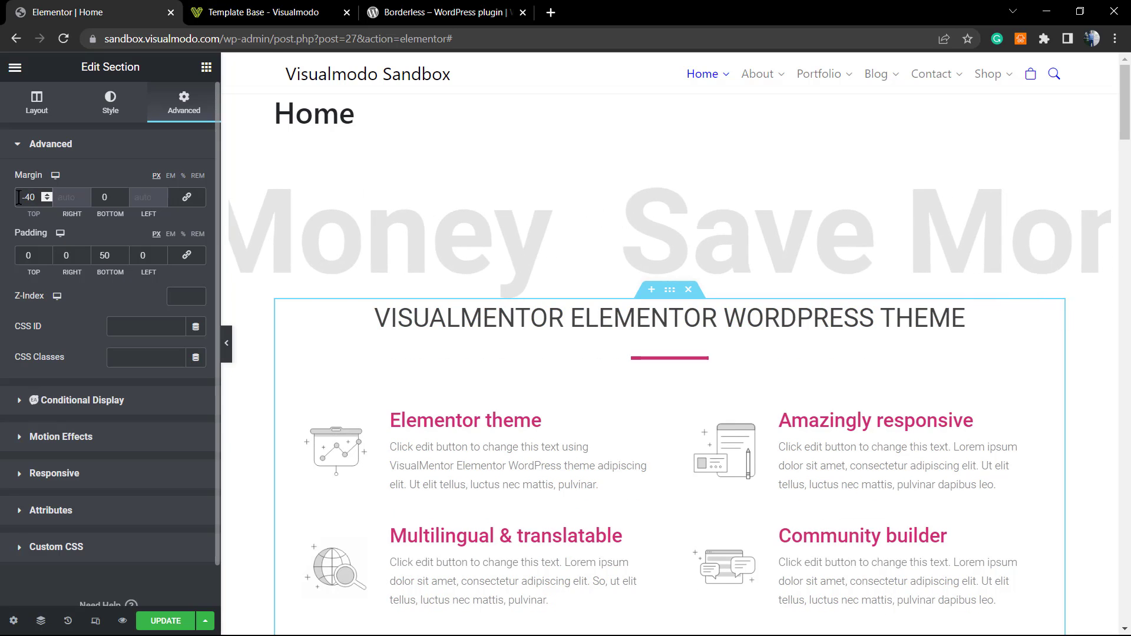
key(BackSpace)
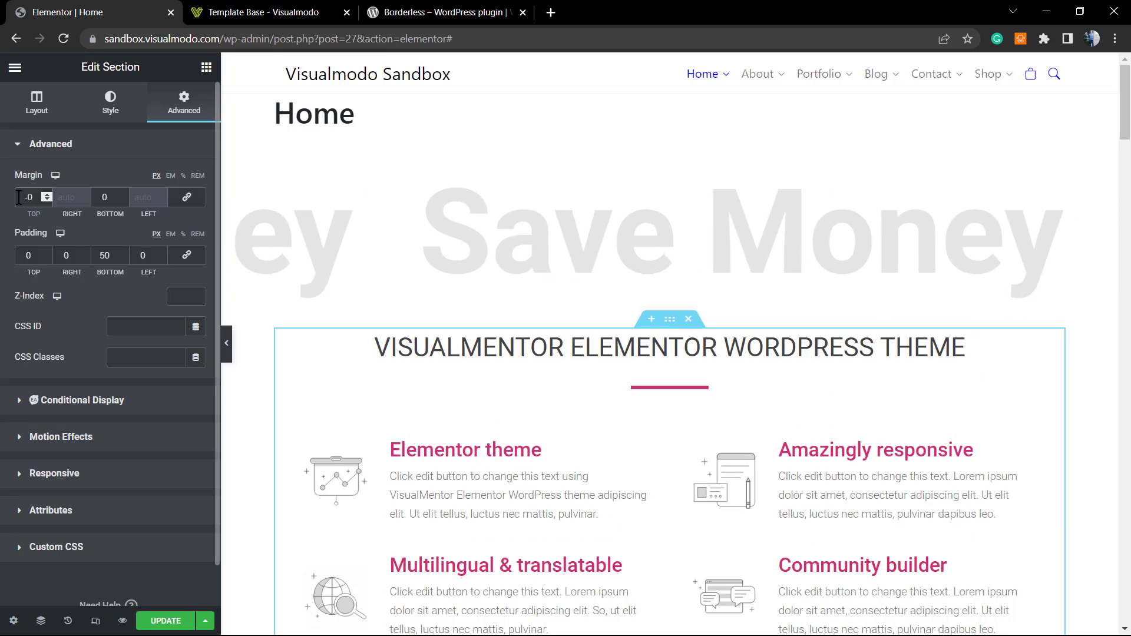
text(9)
key(BackSpace)
key(BackSpace)
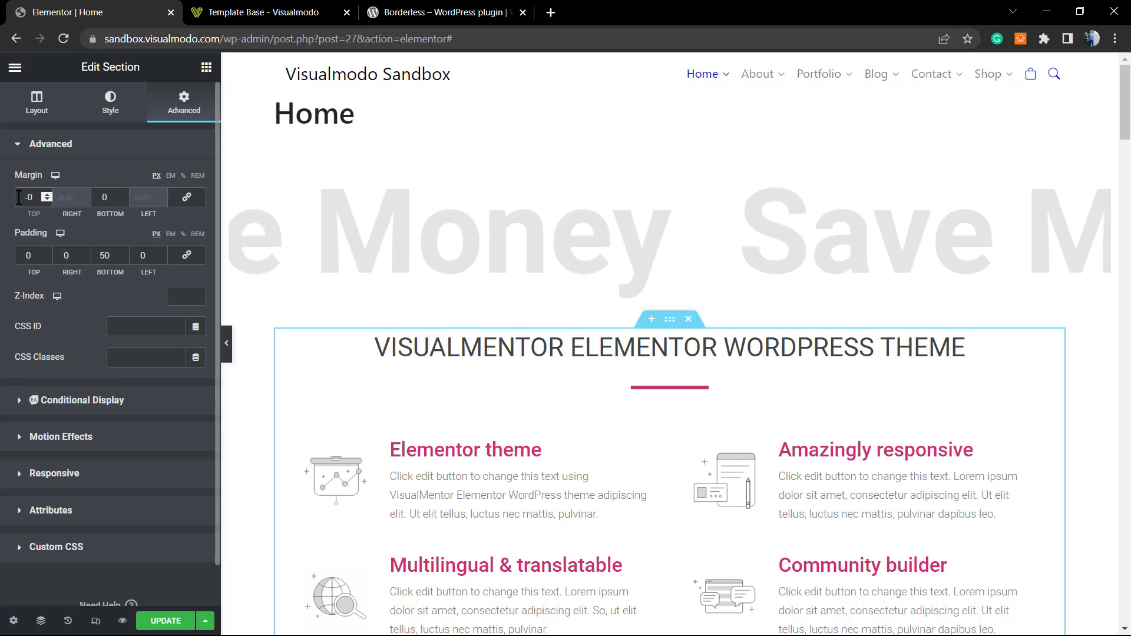
text(220)
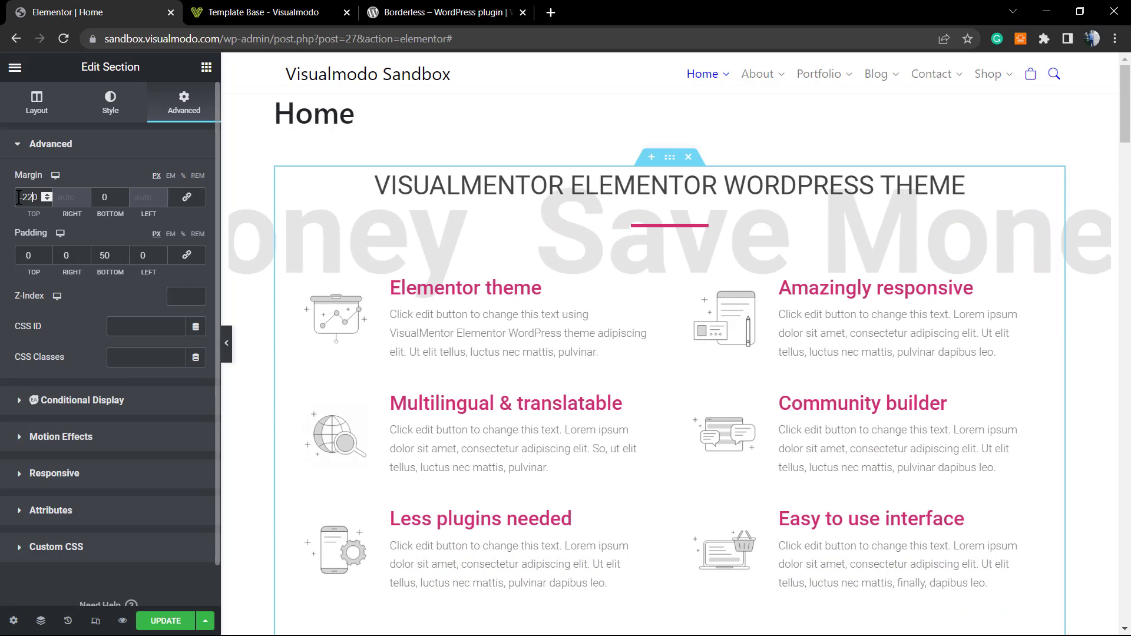
key(BackSpace)
key(BackSpace)
key(BackSpace)
text(120)
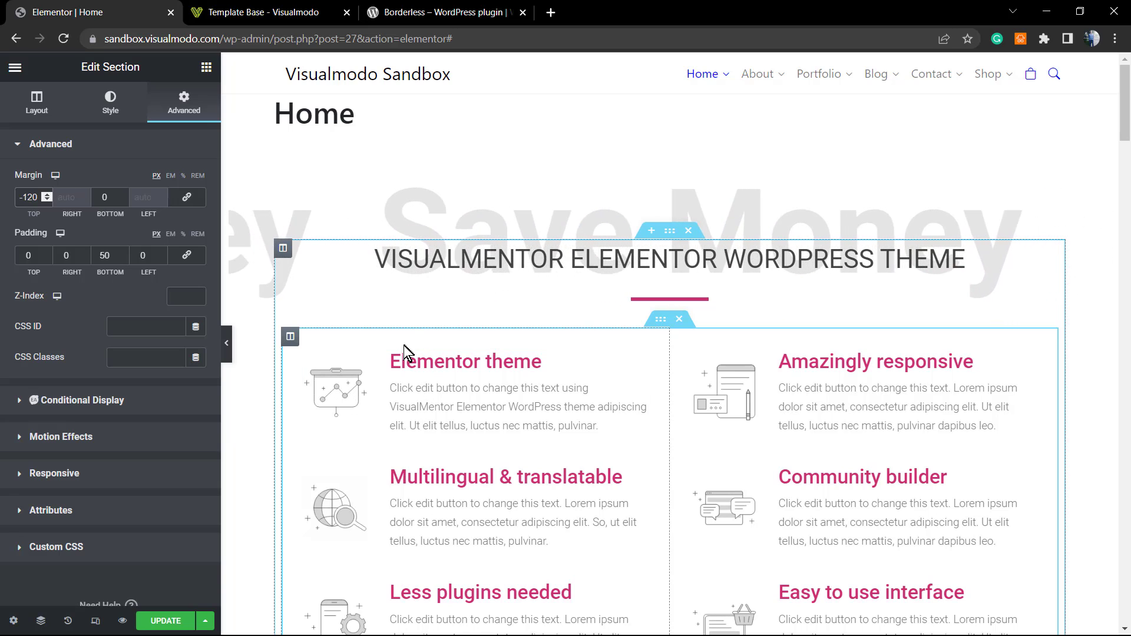
click(329, 12)
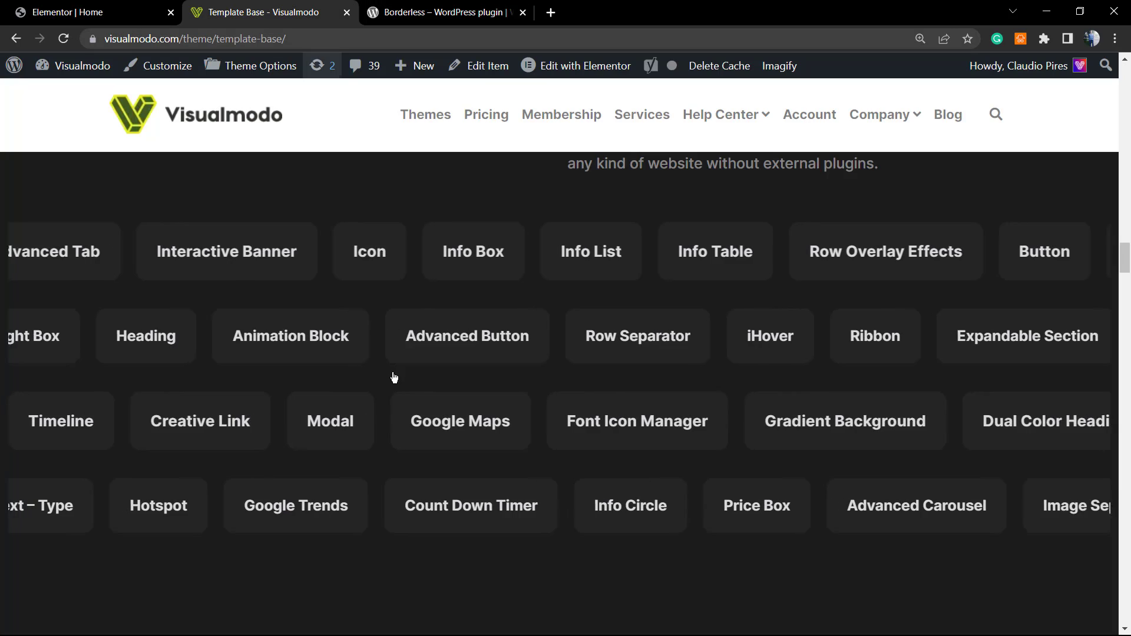
scroll(453, 308, up, 5)
scroll(453, 308, up, 5)
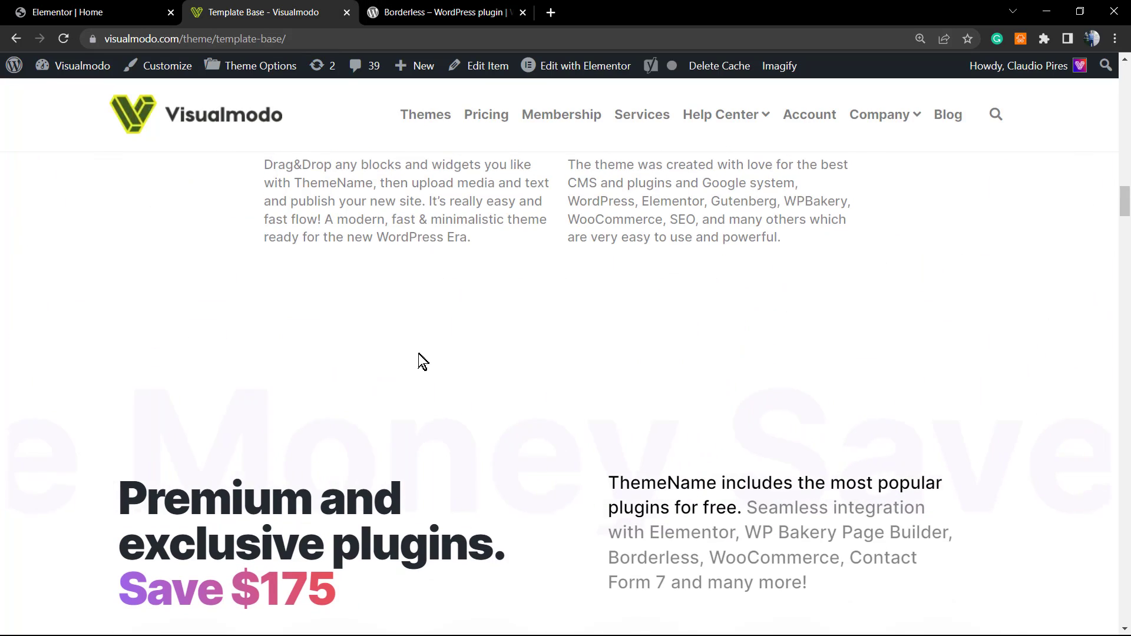
scroll(422, 361, down, 3)
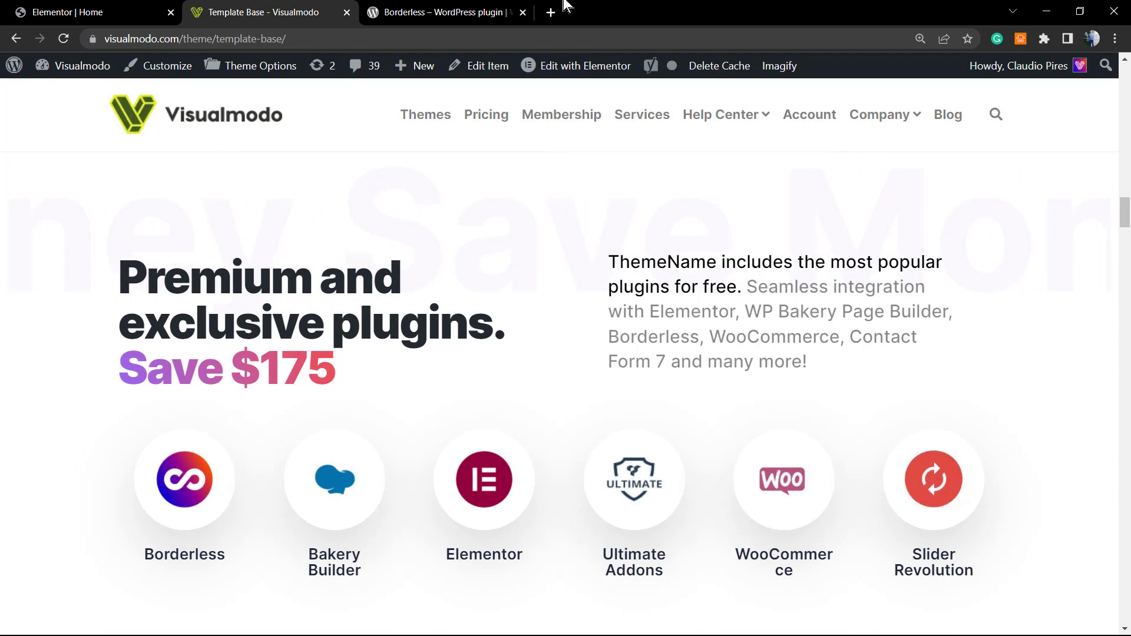
click(402, 7)
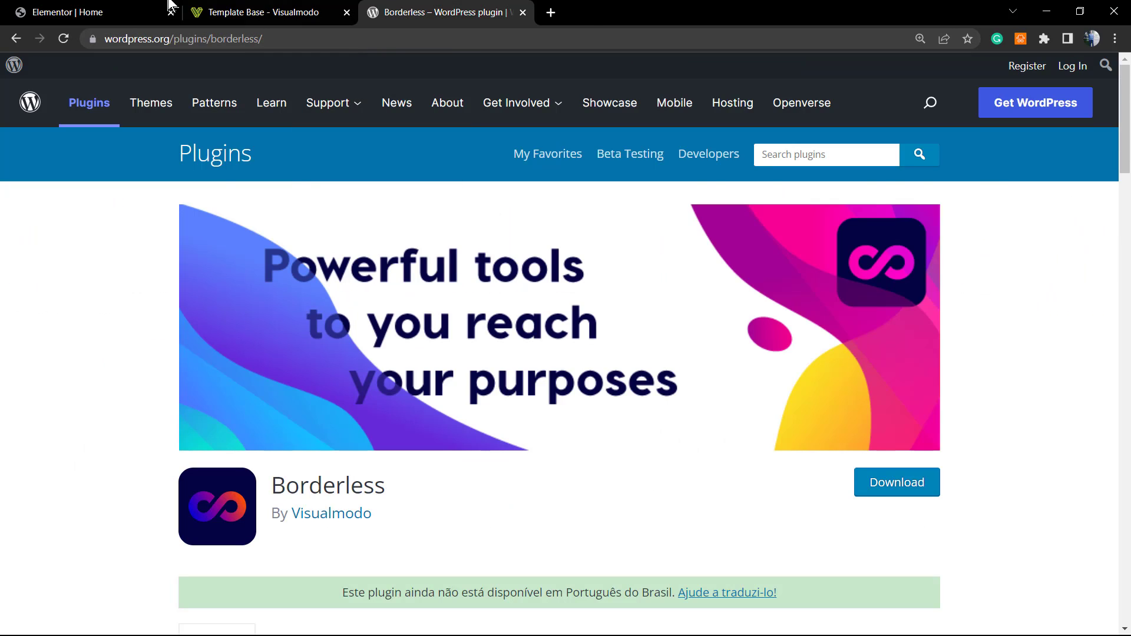
click(151, 8)
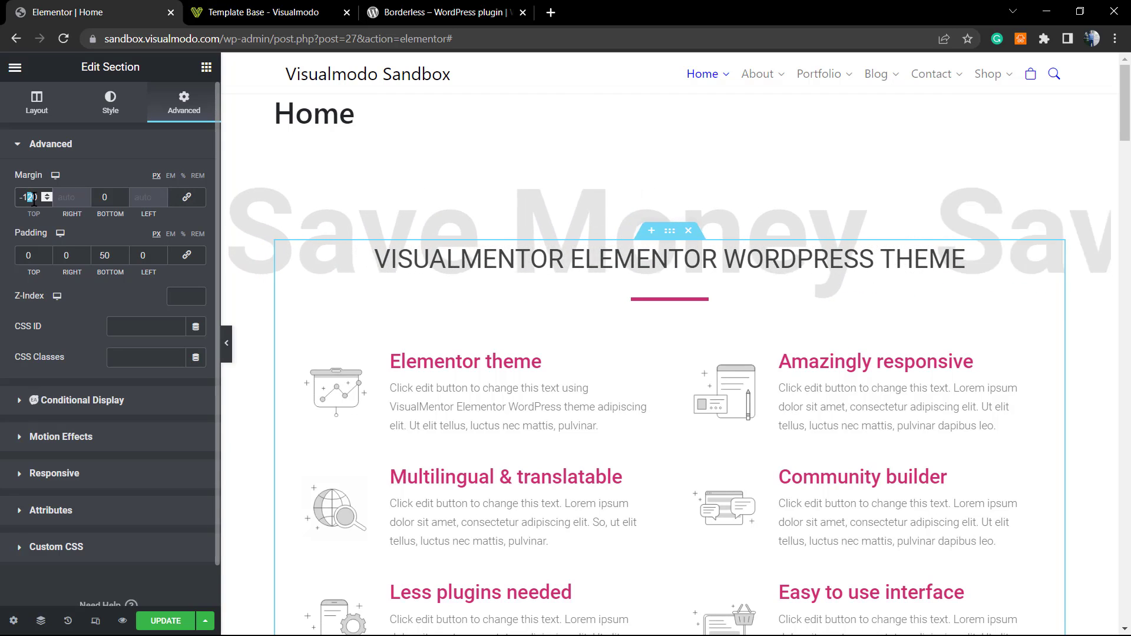
Set Margin Top to -110 and fade the marquee text colour to translucent #E4E4E459
text(1)
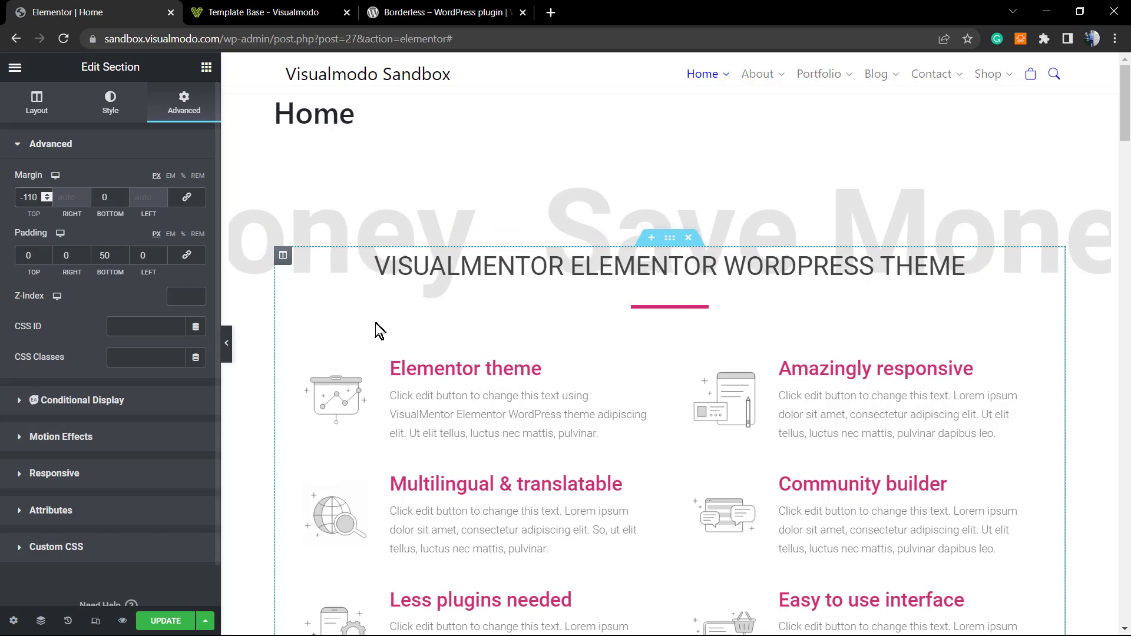
click(272, 218)
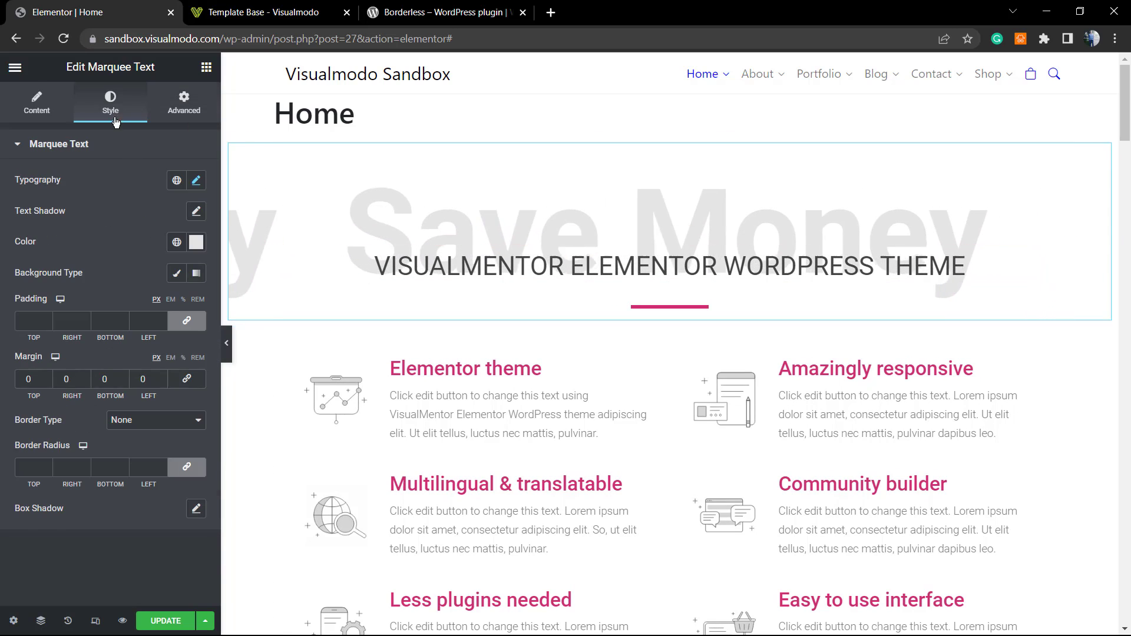
click(196, 244)
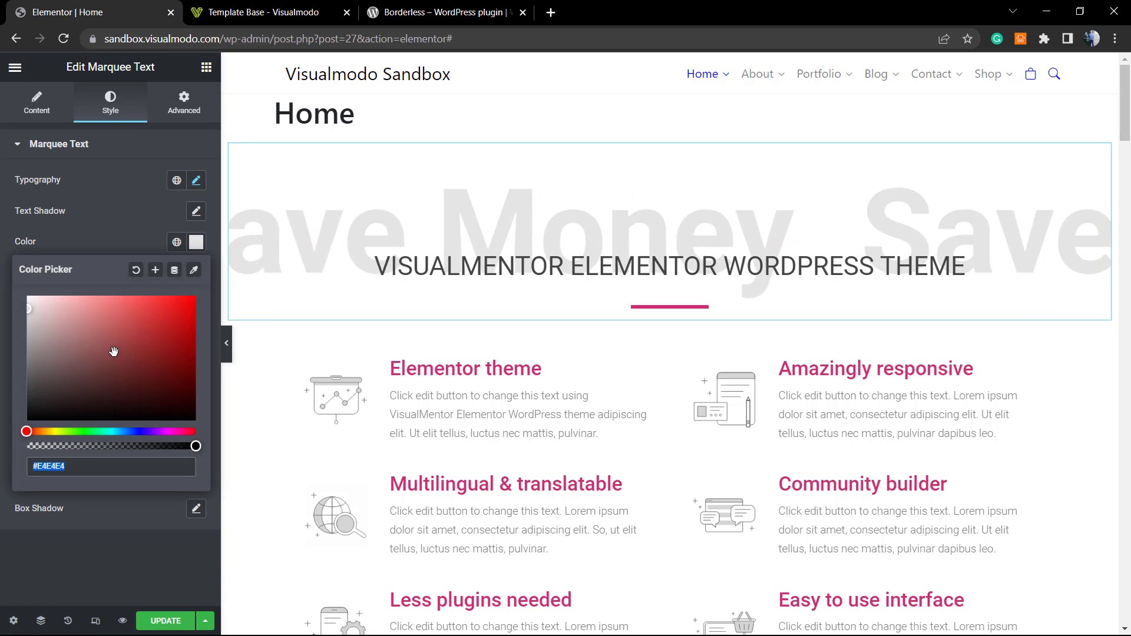
click(135, 445)
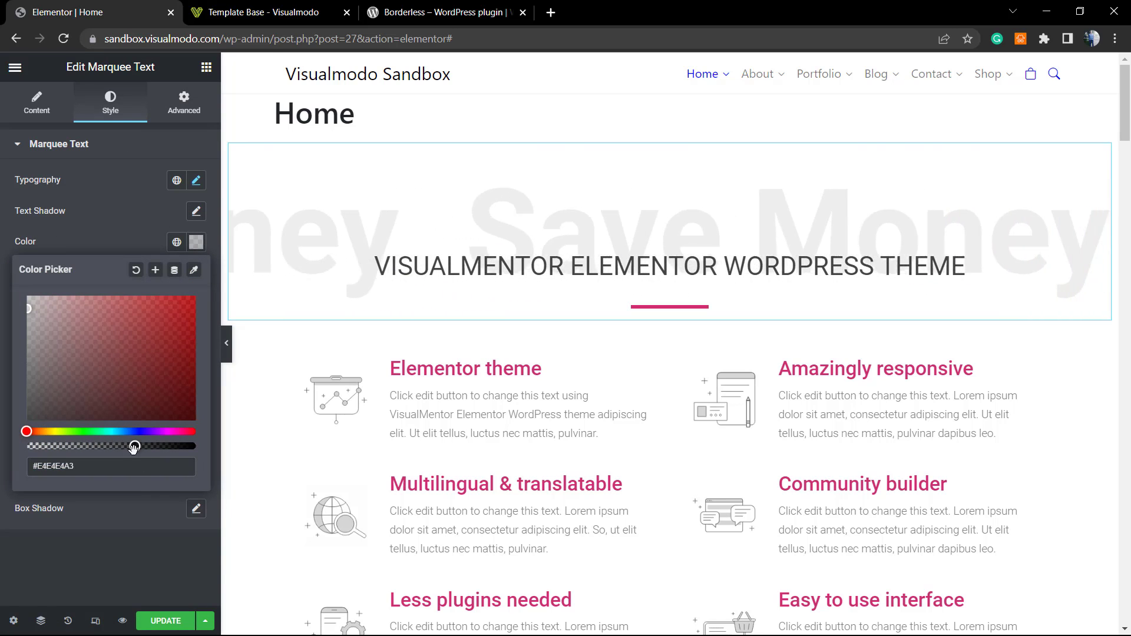
drag(134, 447, 102, 446)
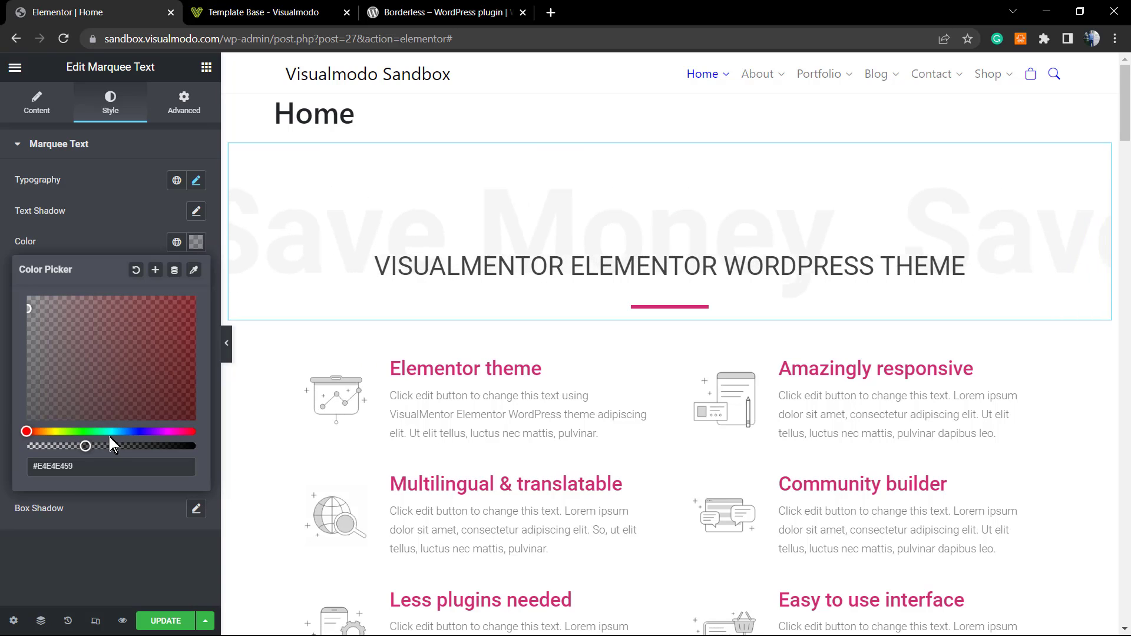
Close the colour picker and scroll down to the three rows of dark Item marquees
click(108, 554)
scroll(532, 336, down, 6)
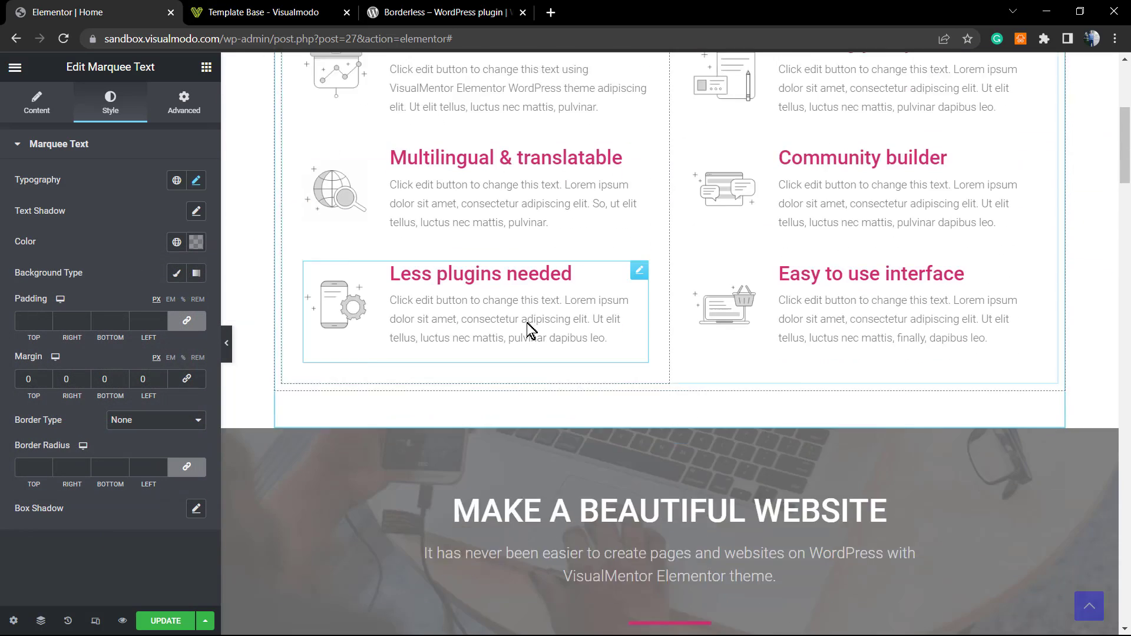
scroll(532, 337, down, 14)
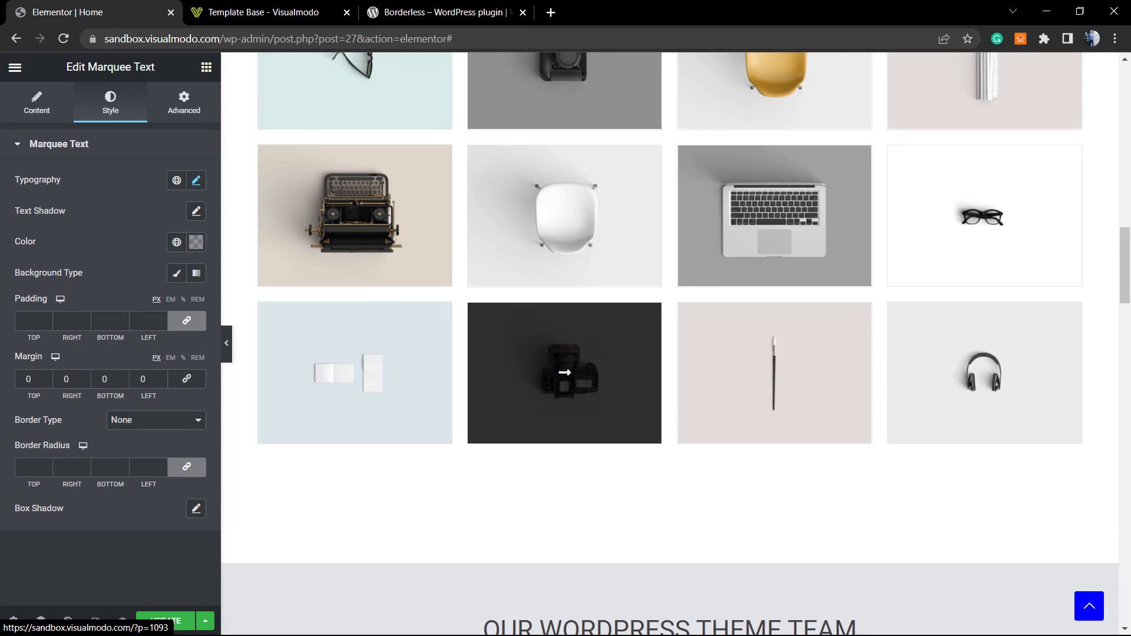
scroll(581, 480, down, 18)
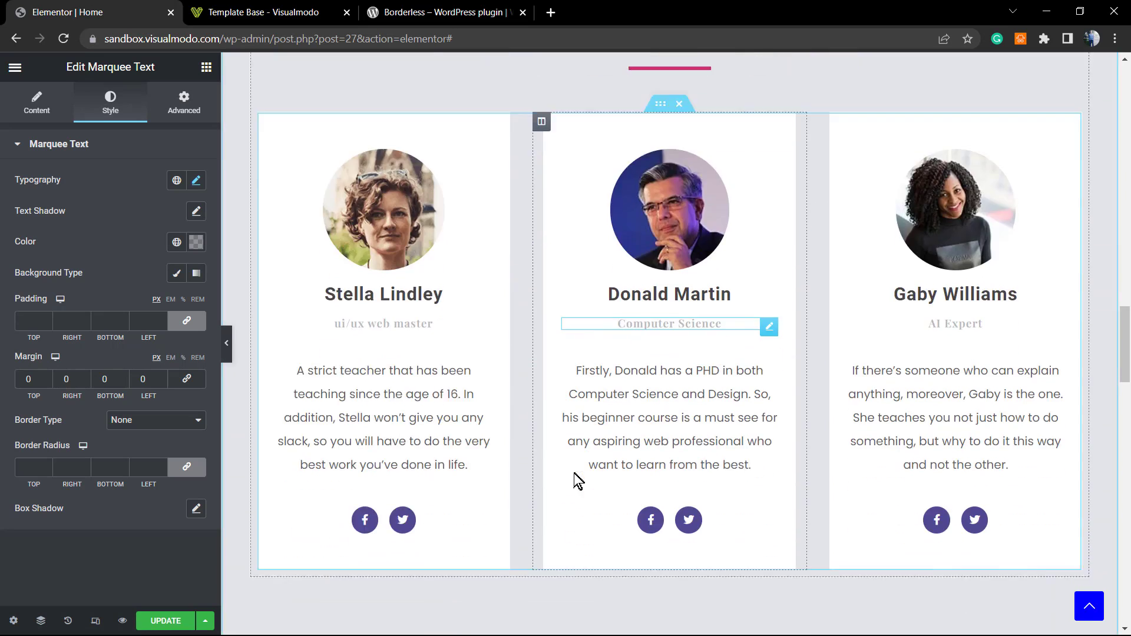
scroll(548, 478, down, 7)
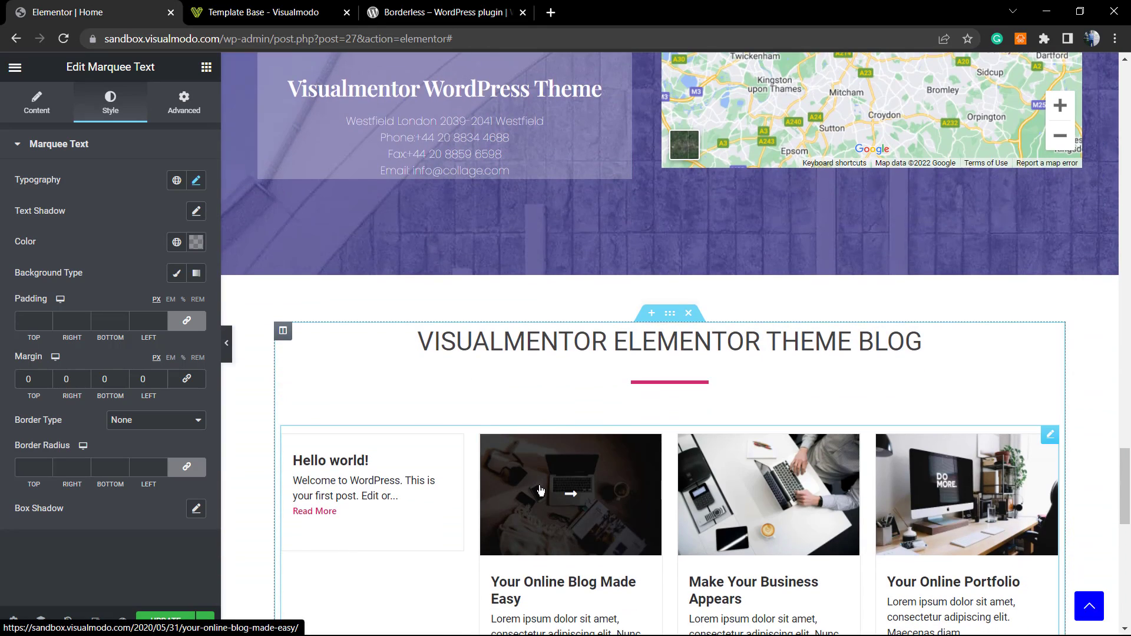
scroll(539, 483, down, 13)
scroll(533, 475, up, 2)
scroll(530, 475, up, 3)
scroll(528, 469, down, 1)
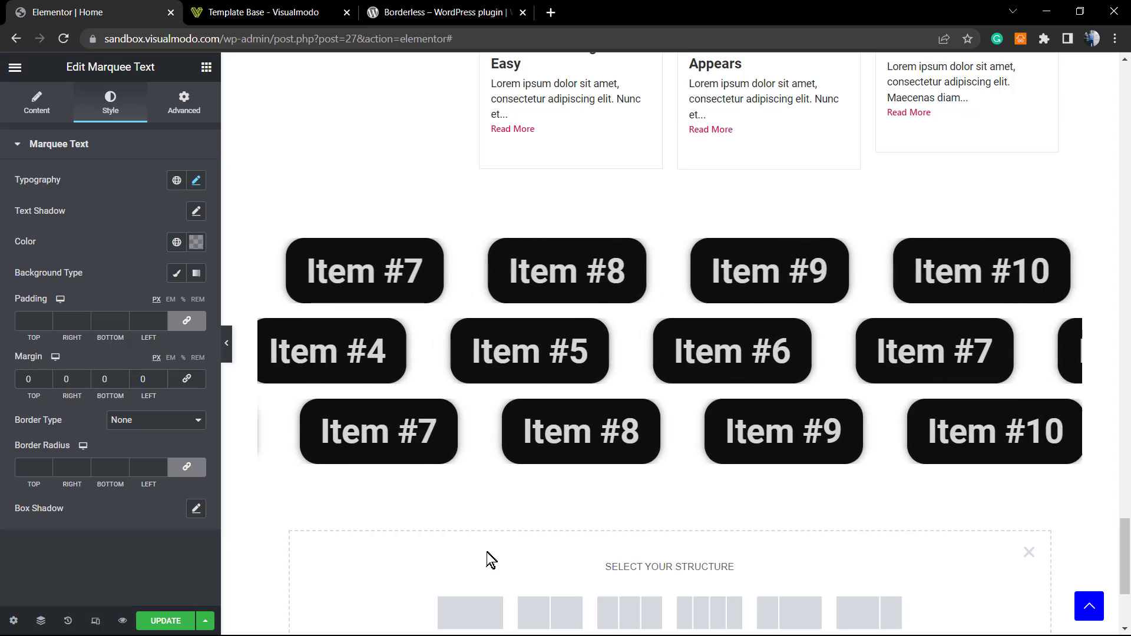
scroll(486, 552, up, 1)
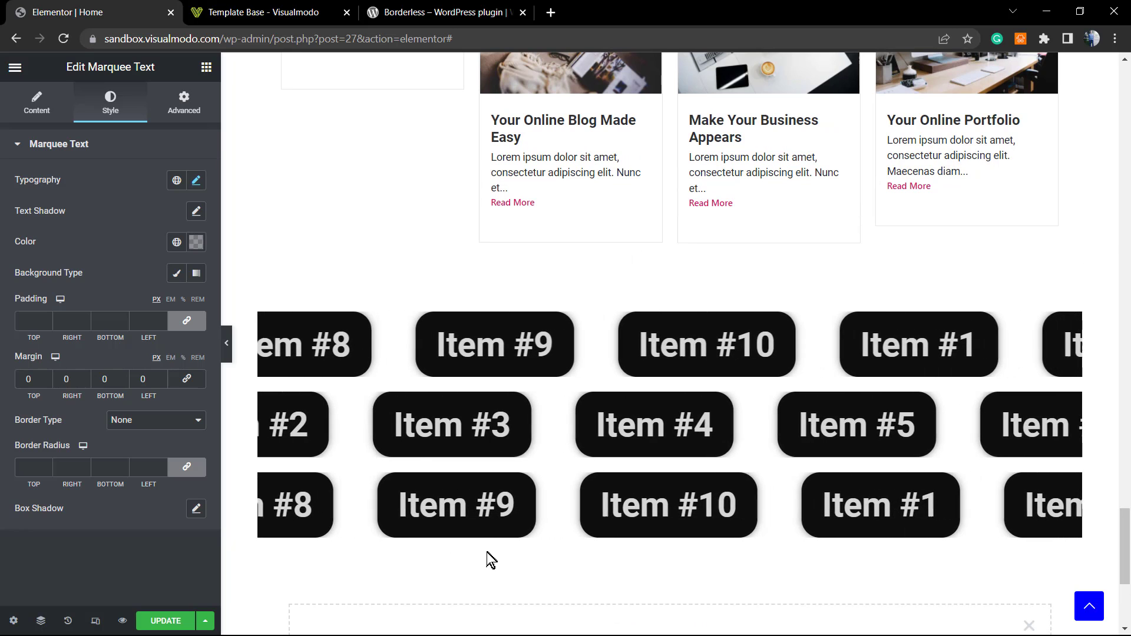